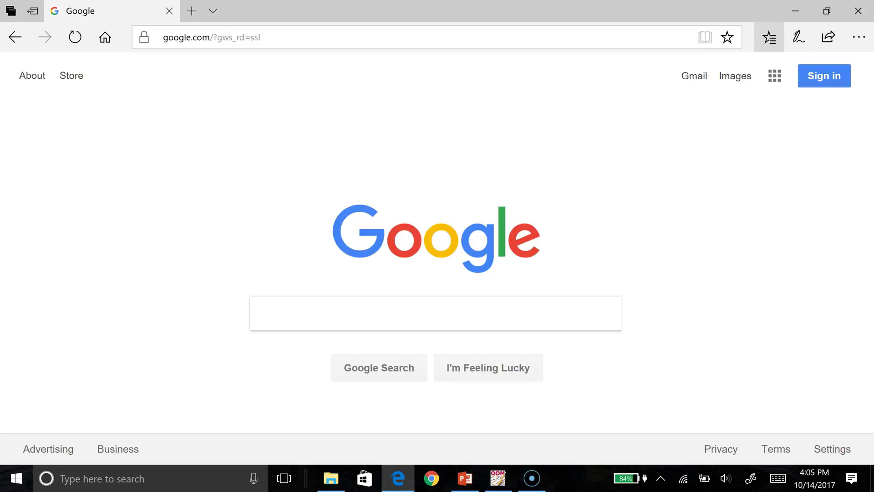
Open the OpenStreetMap favorite and export the map data for the area around Maydale Conservation Park and Briggs Chaney Road.
left_click(770, 37)
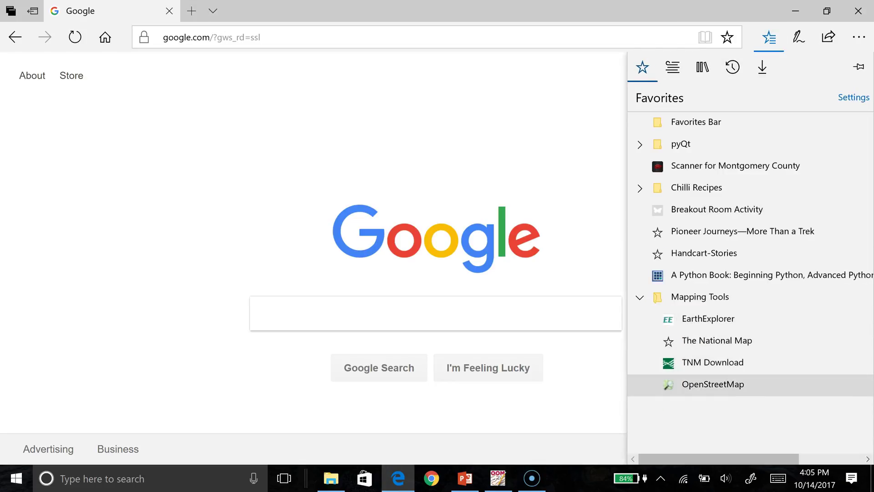
left_click(713, 384)
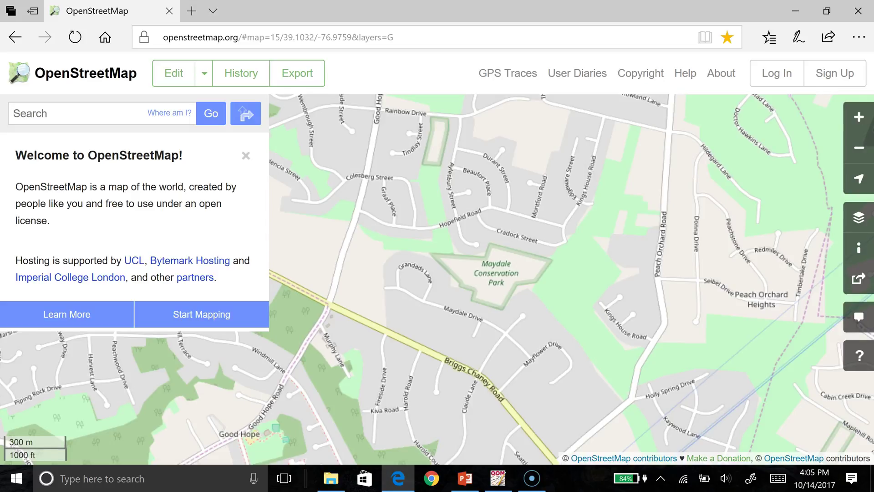
scroll(437, 245, "down", 1)
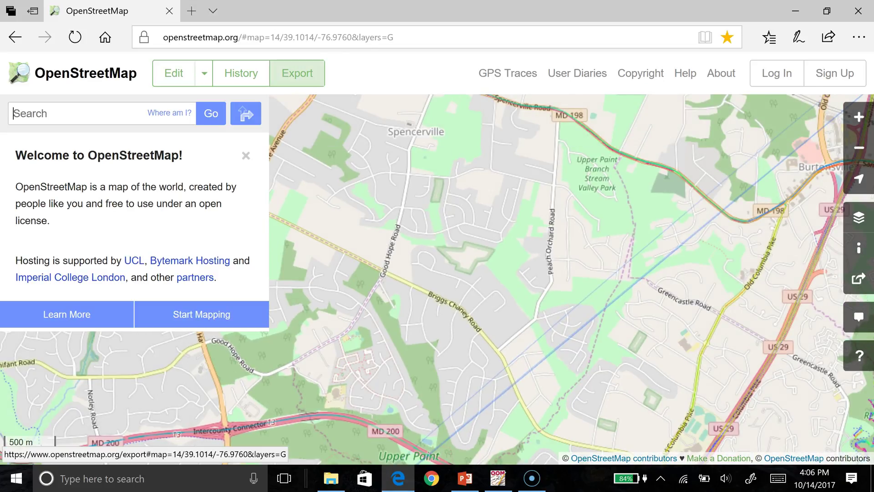
left_click(297, 73)
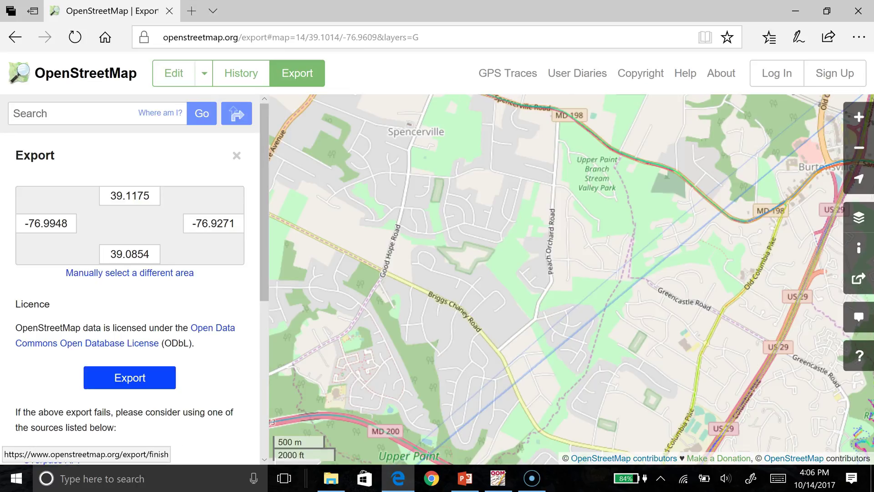
left_click(129, 378)
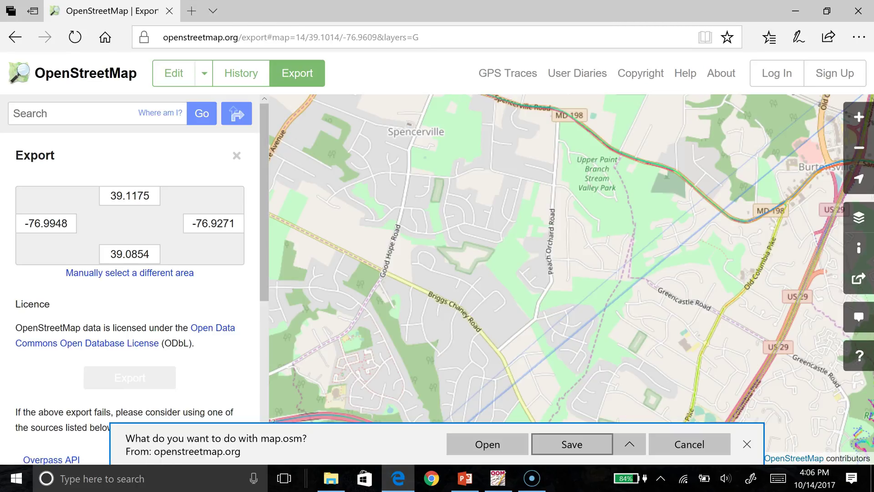
Save the exported OSM file as MaydaleConservation in the Example folder inside Documents > Orienteering Maps.
left_click(630, 444)
left_click(572, 423)
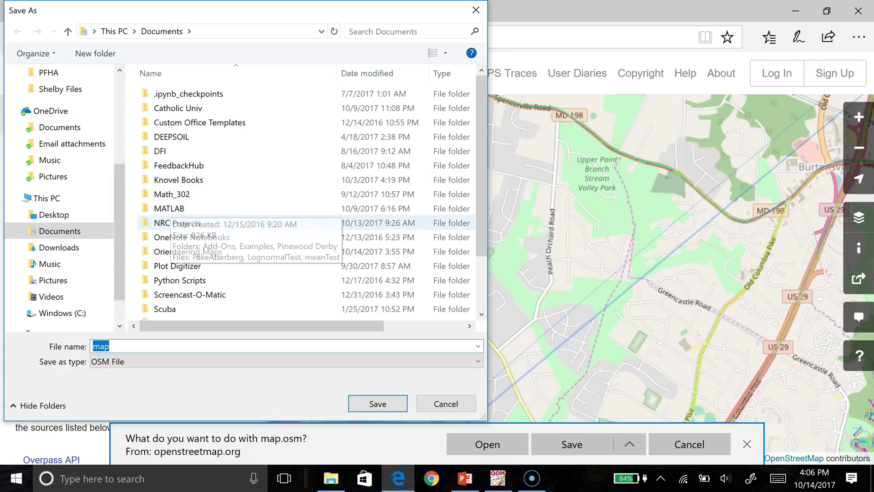
scroll(182, 253, "down", 1)
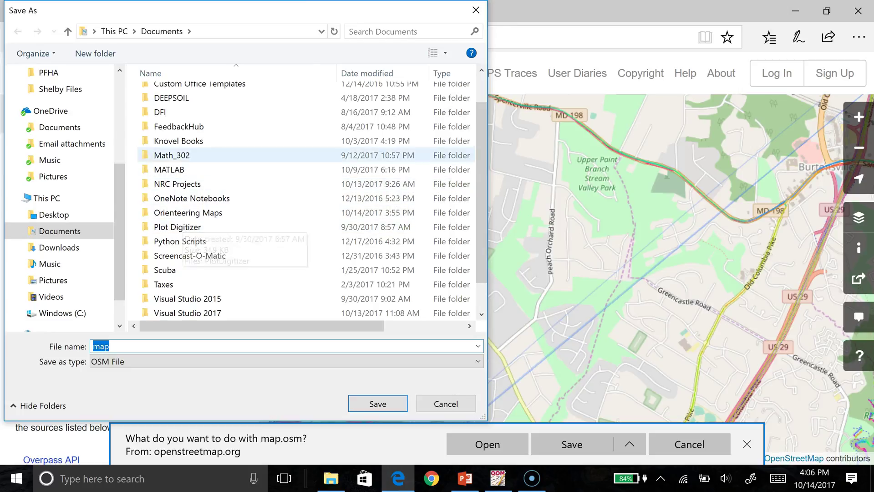
double_click(188, 213)
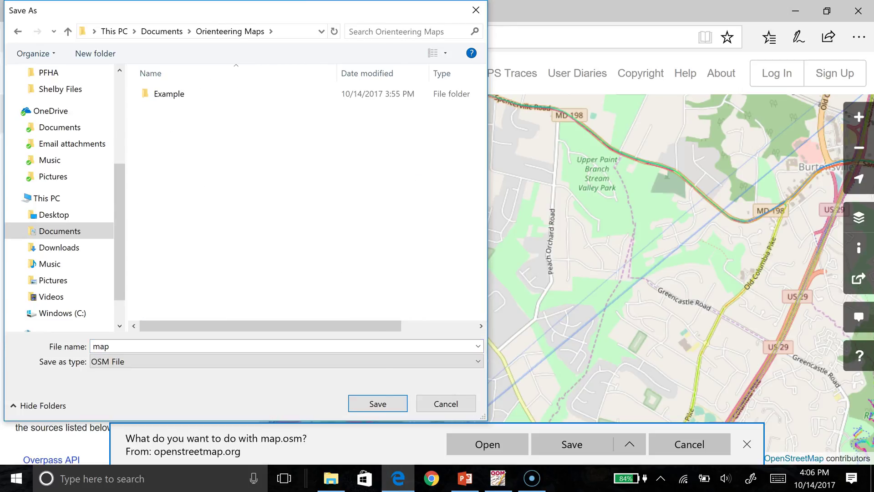
double_click(169, 93)
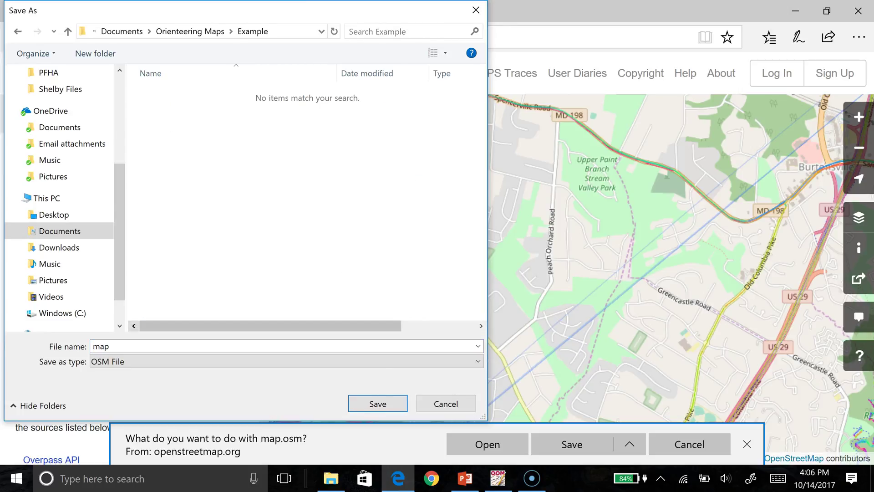
double_click(101, 346)
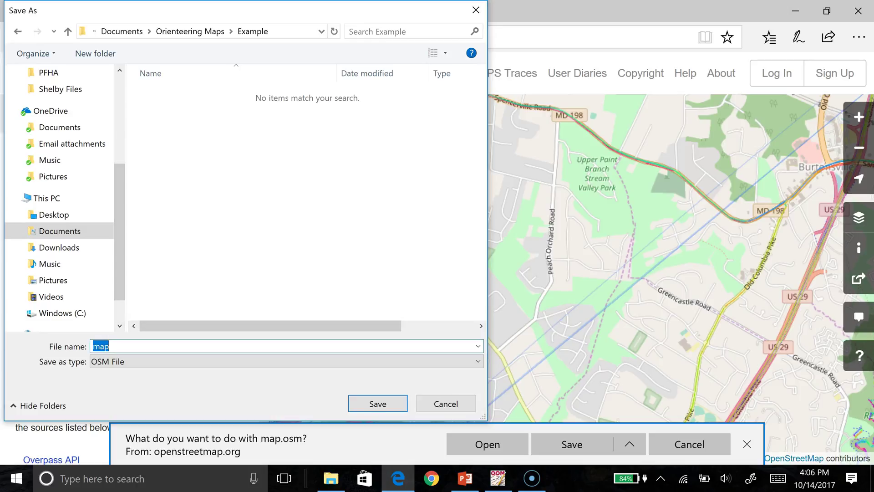
type("Maydale")
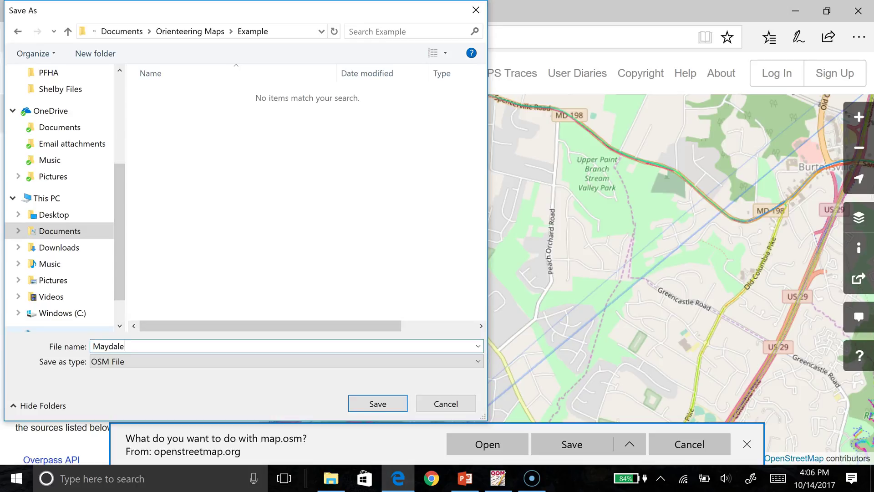
type("Conservation")
key("Return")
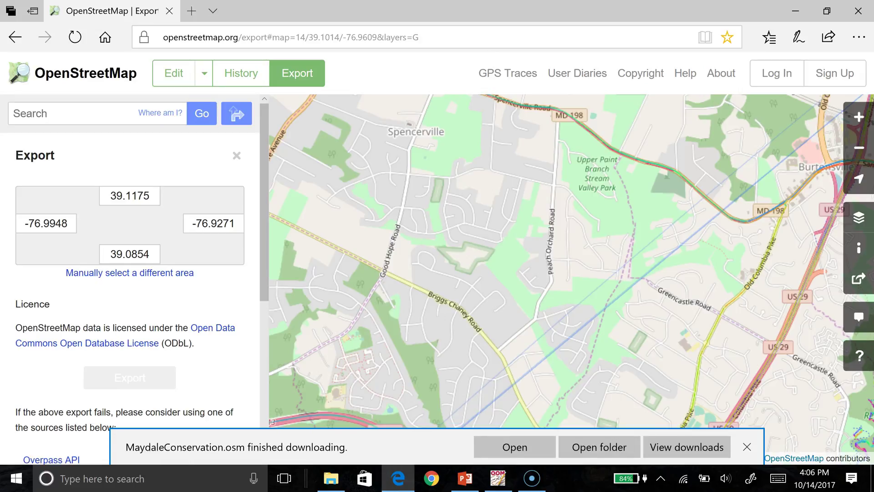
Open the TNM Download favorite and frame the map extent on the Briggs Chaney Road area near Fairland, Maryland.
left_click(770, 37)
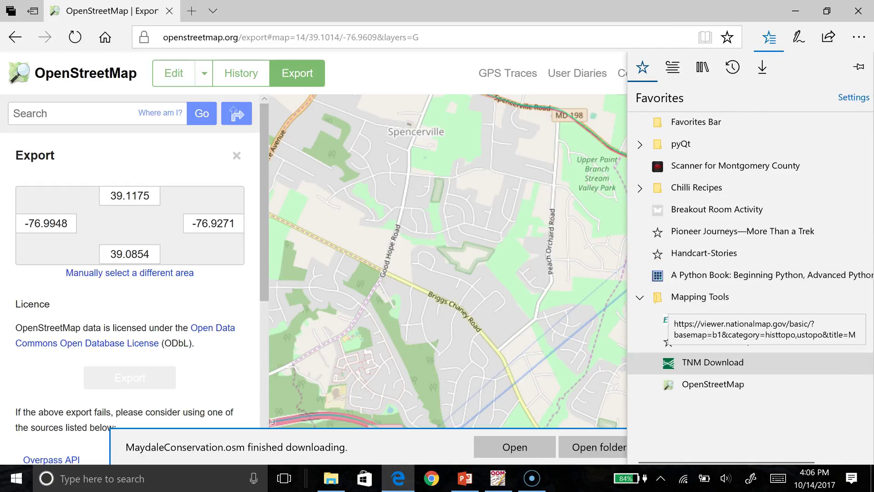
left_click(713, 363)
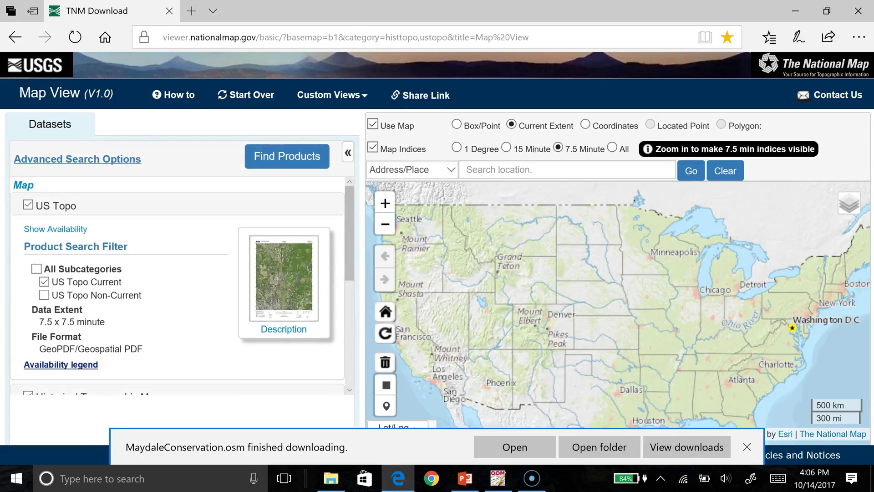
left_click_drag(786, 346, 637, 336)
scroll(641, 338, "up", 2)
left_click_drag(662, 309, 642, 334)
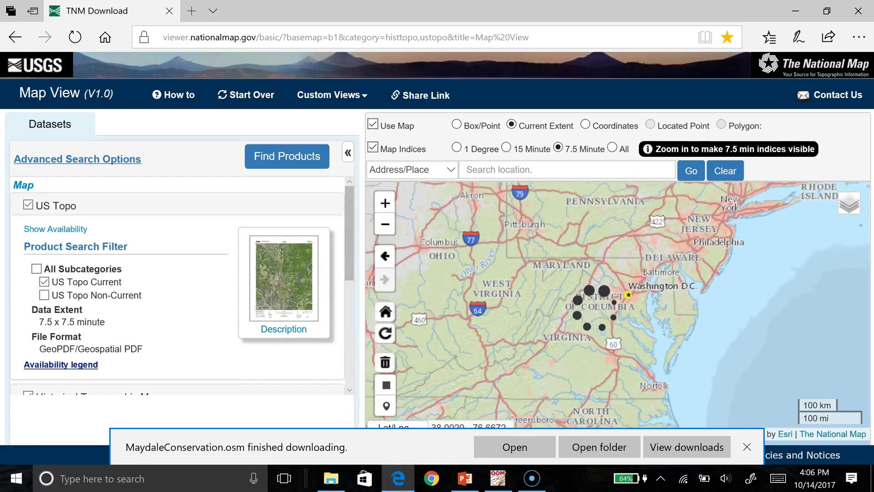
scroll(637, 310, "up", 1)
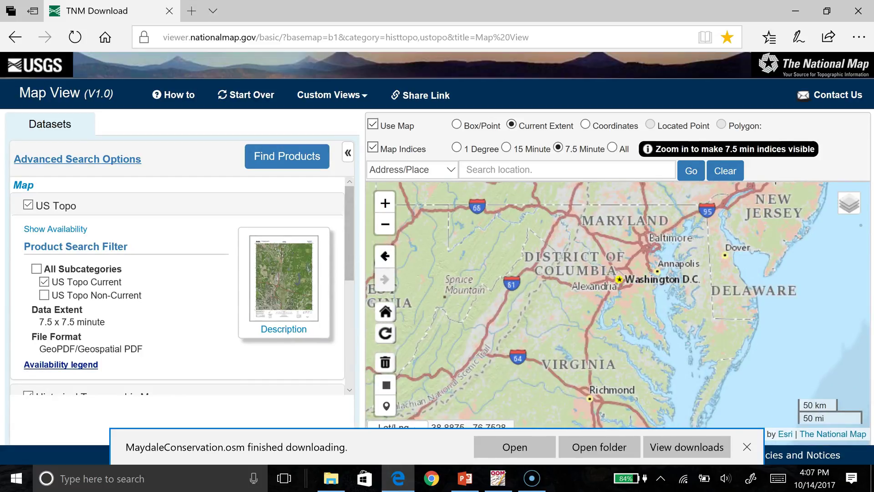
left_click_drag(649, 266, 676, 296)
scroll(677, 296, "up", 2)
scroll(564, 280, "up", 1)
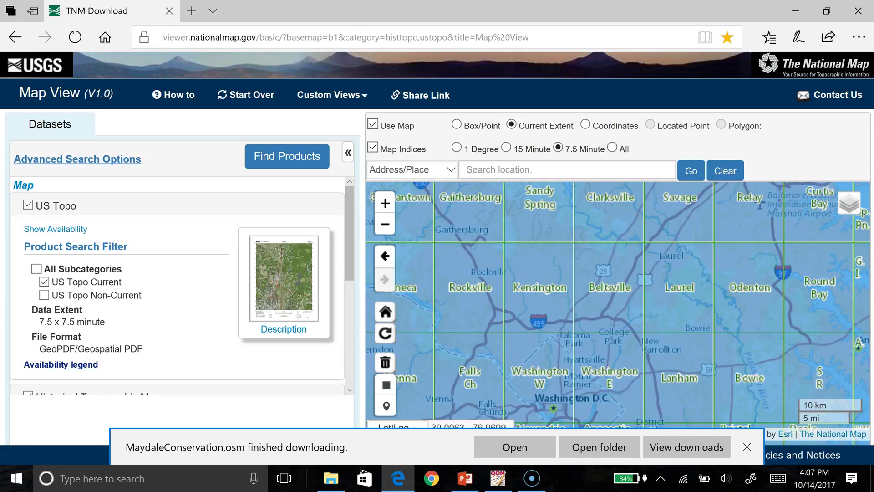
scroll(607, 311, "up", 1)
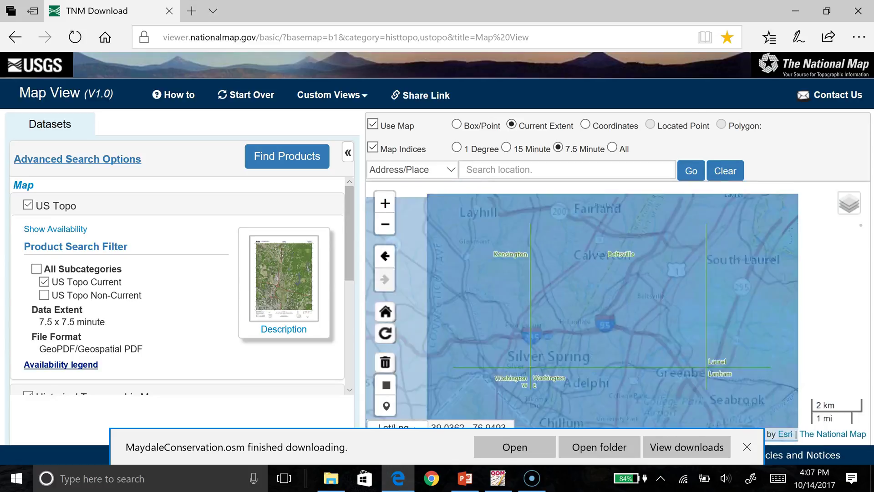
scroll(597, 306, "up", 1)
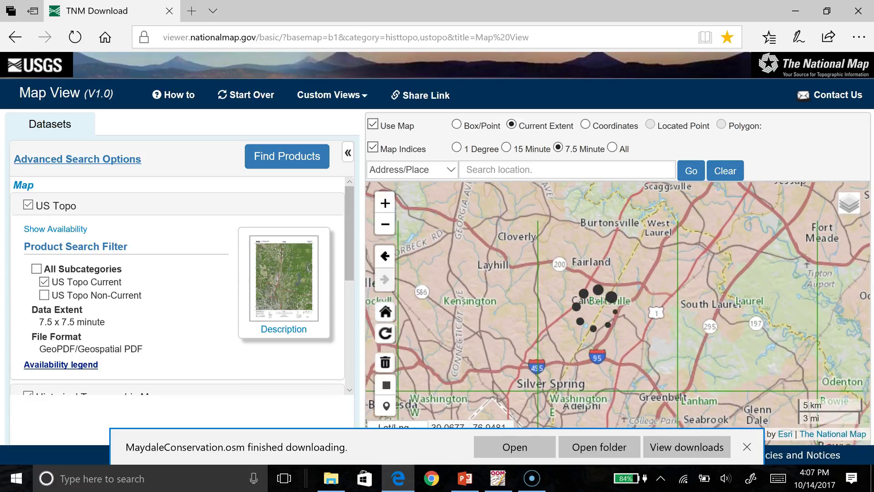
left_click_drag(576, 244, 576, 314)
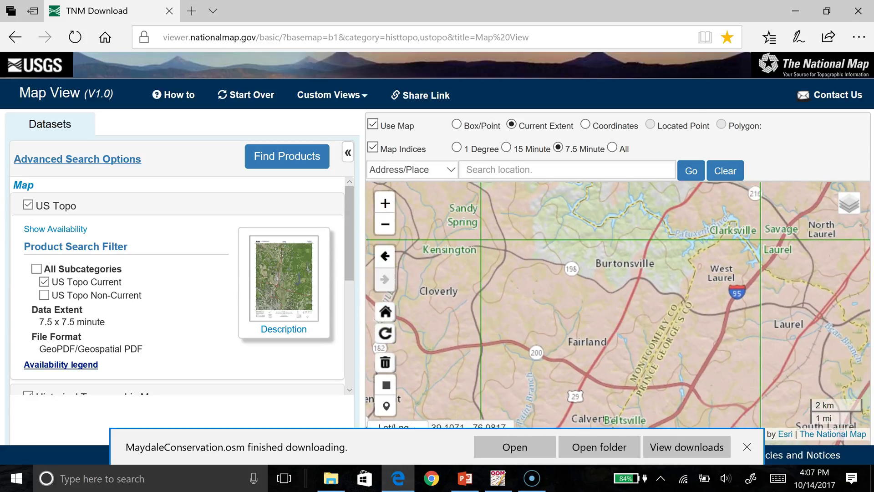
scroll(501, 296, "up", 1)
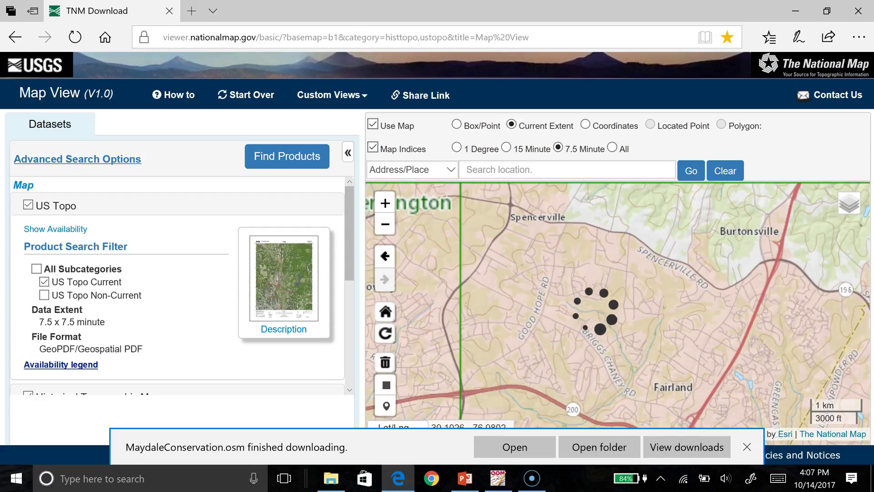
left_click_drag(640, 324, 599, 301)
scroll(598, 300, "up", 1)
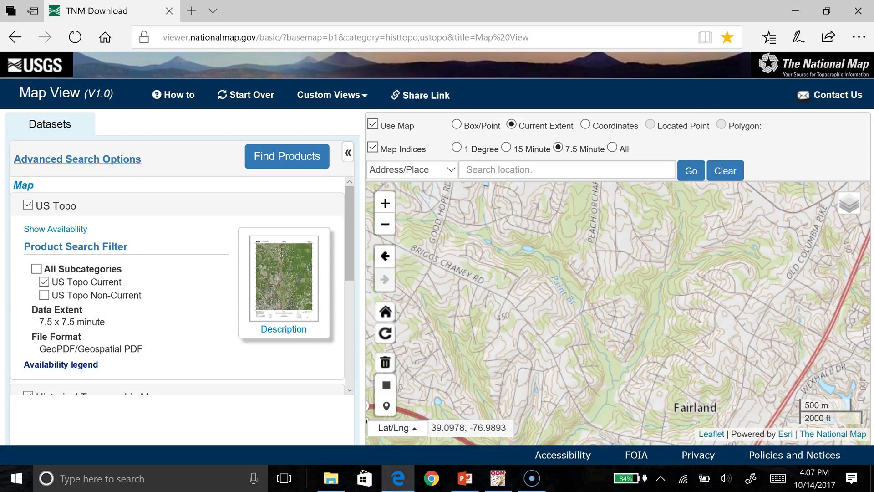
Review the dataset filters and find the US Topo and Historical Topographic Maps products for the current map extent.
scroll(178, 287, "down", 3)
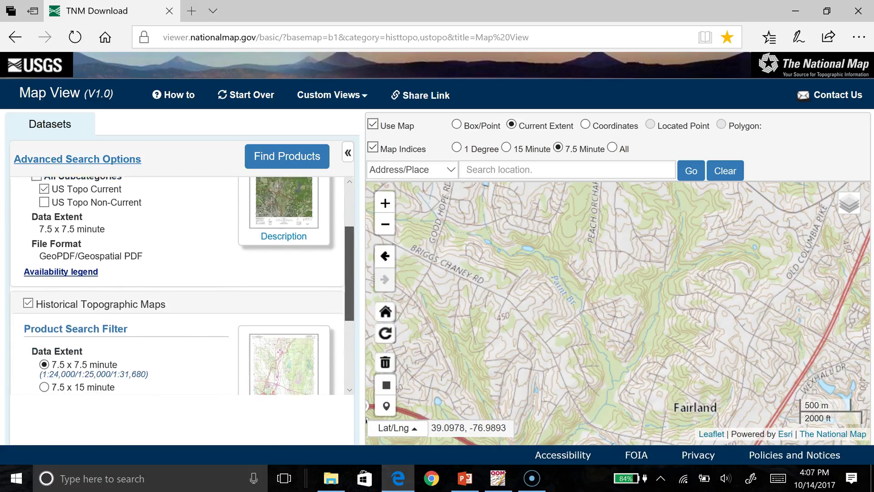
scroll(178, 287, "down", 2)
scroll(177, 287, "up", 5)
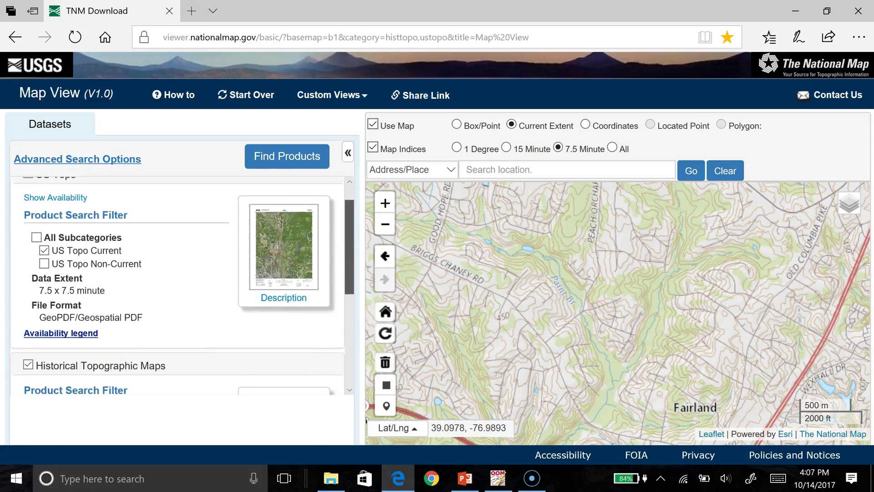
left_click(286, 157)
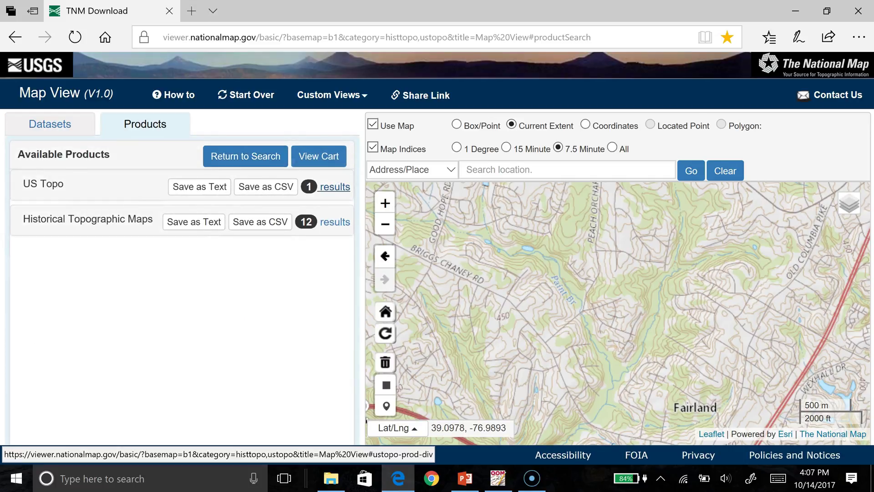
List the US Topo results, add the 7.5-minute Beltsville, MD 2016 map to the cart, and download its GeoPDF.
left_click(335, 187)
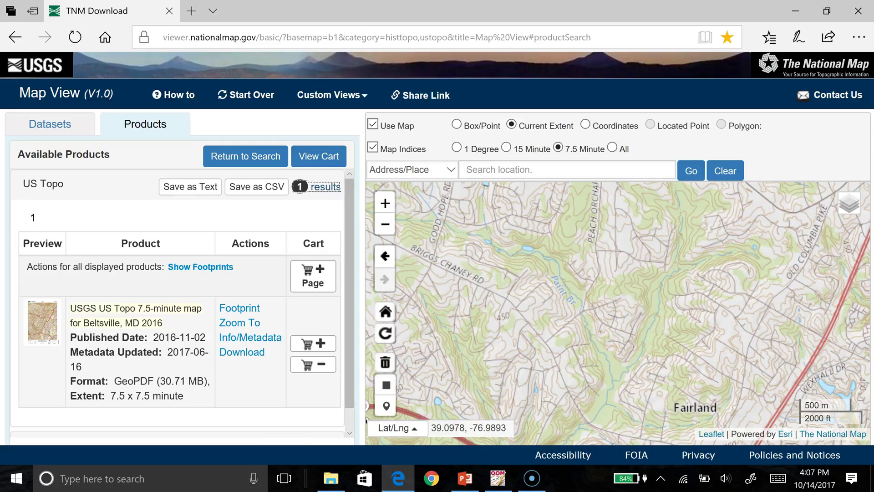
left_click(313, 343)
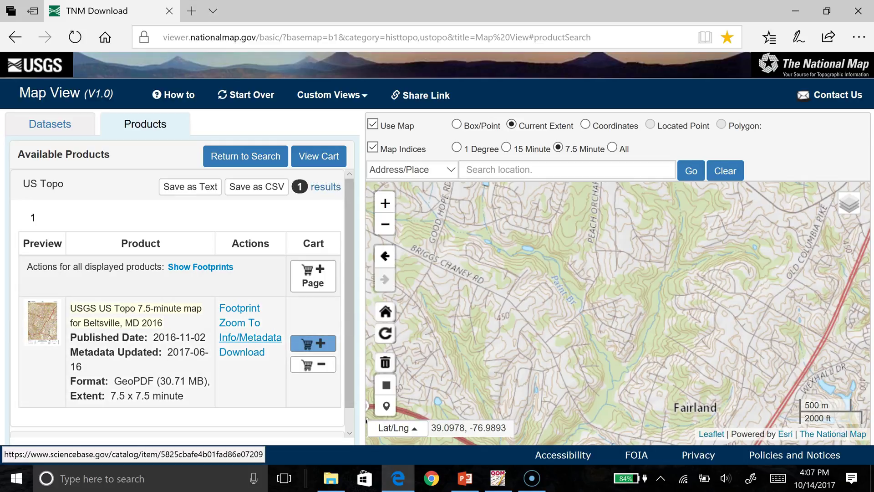
left_click(242, 352)
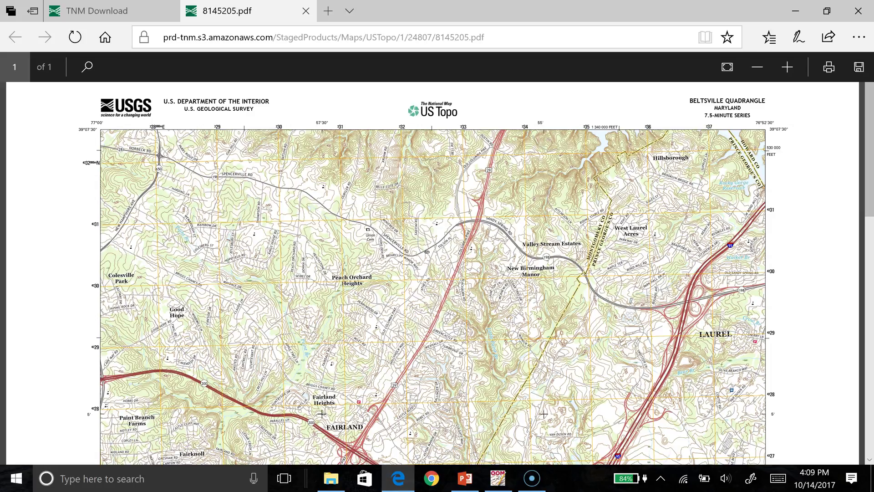
Save the topographic map PDF as BeltsvilleTopo in the Orienteering Maps > Example folder.
left_click(860, 67)
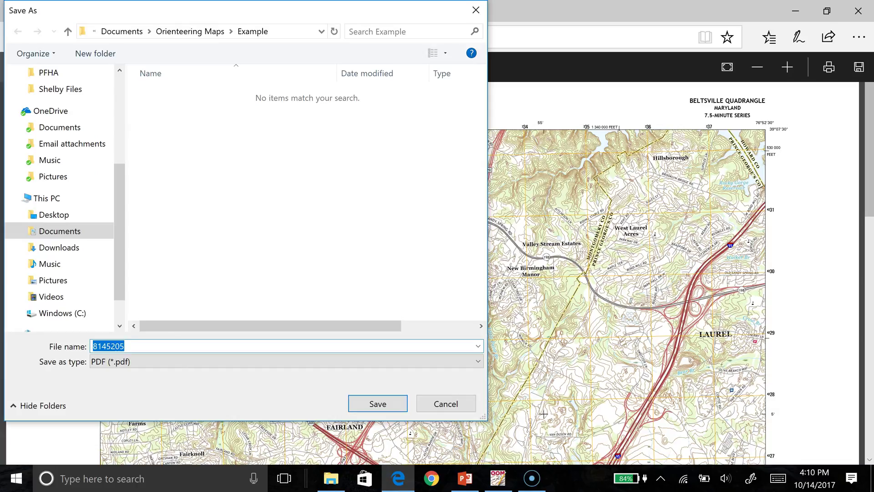
type("Bel")
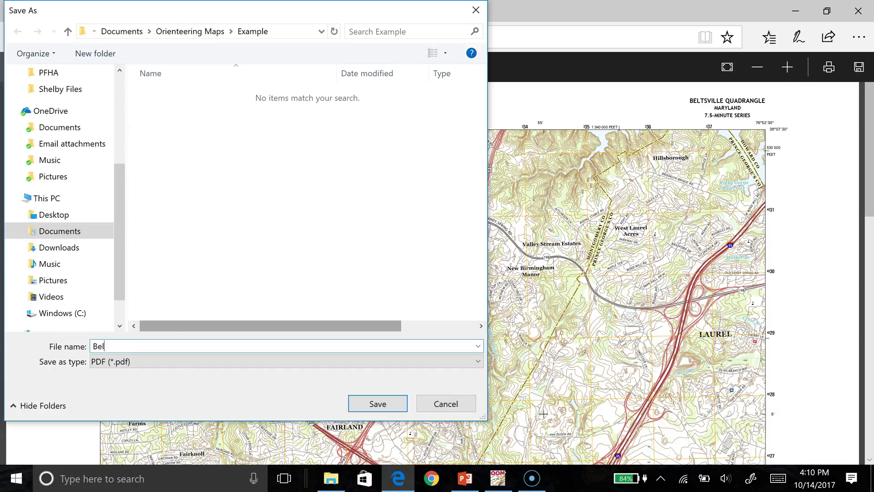
type("tsve")
key("BackSpace")
key("BackSpace")
type("villeTopo")
key("Return")
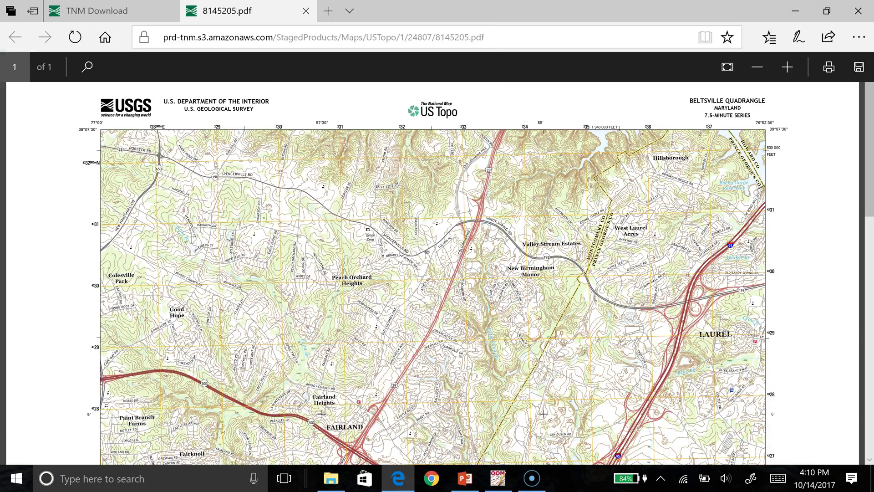
Examine the datum, projection and grid notes in the lower margin of the Beltsville topographic map.
scroll(432, 273, "down", 15)
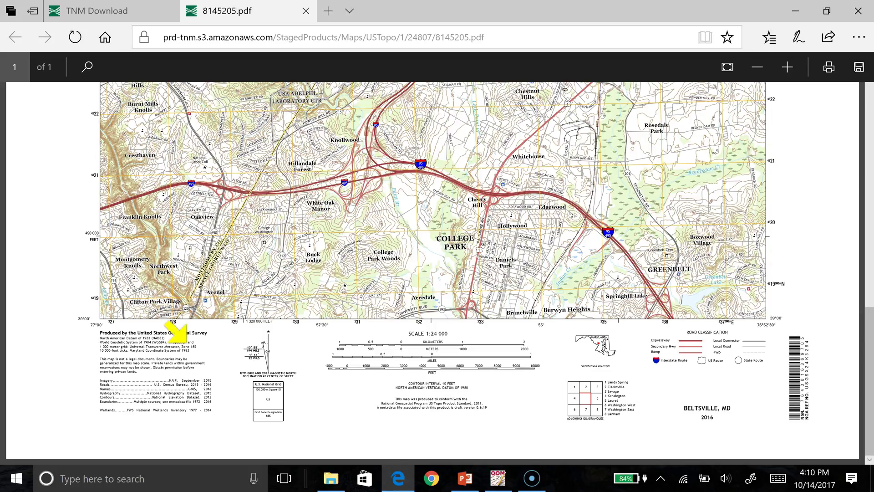
scroll(433, 273, "up", 10)
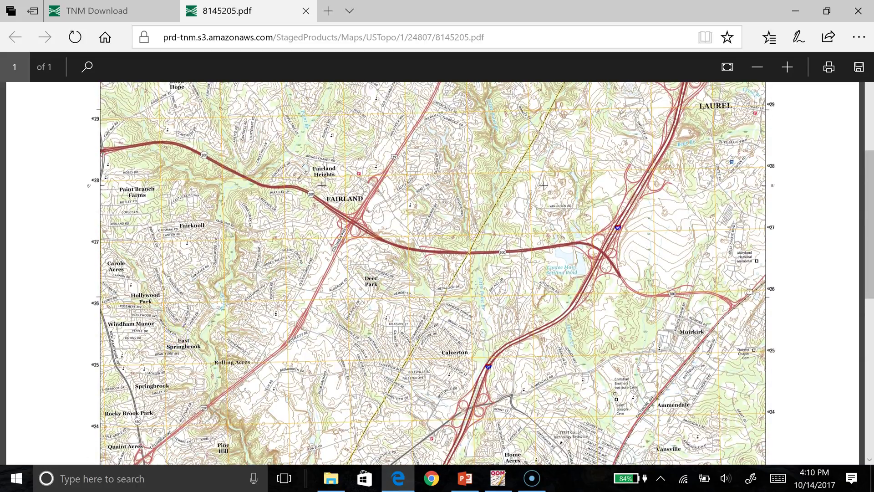
scroll(433, 273, "up", 3)
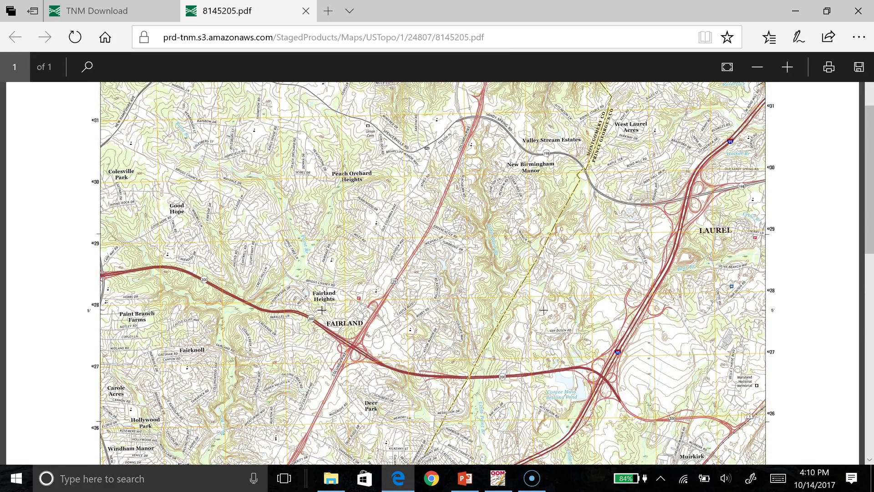
Open the saved EarthExplorer site and locate Cloverly, MD on its map.
left_click(769, 38)
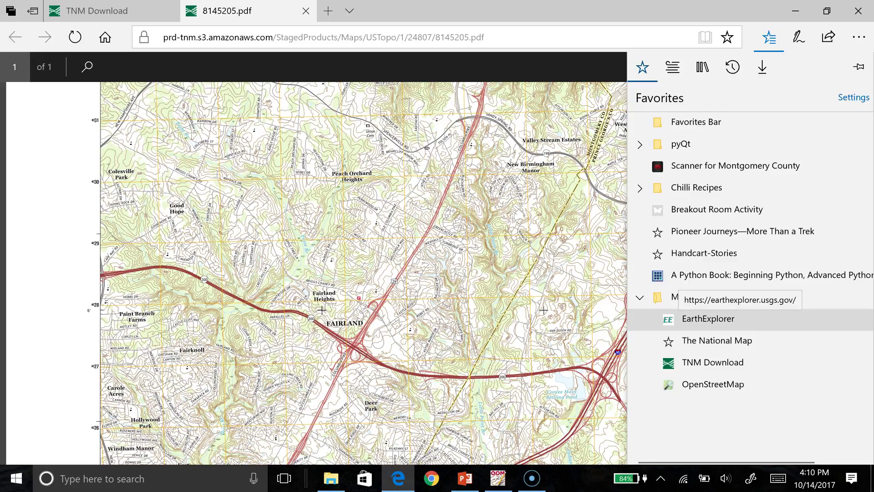
left_click(708, 318)
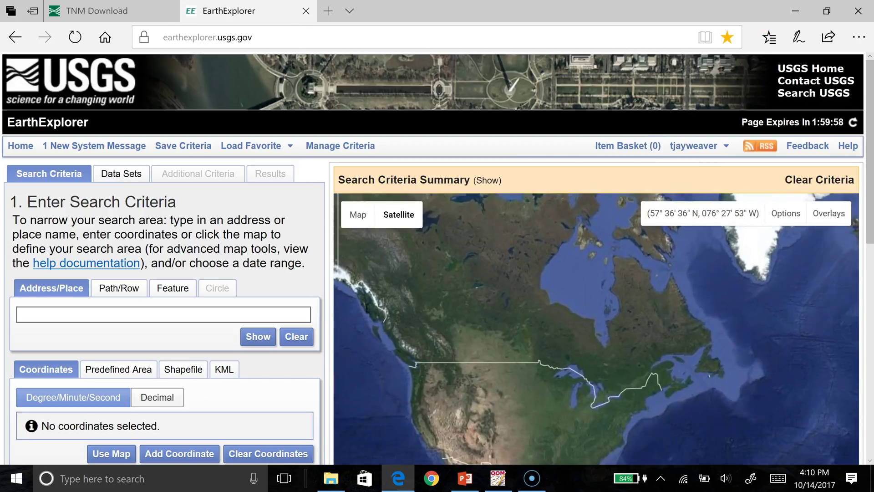
scroll(605, 455, "up", 2)
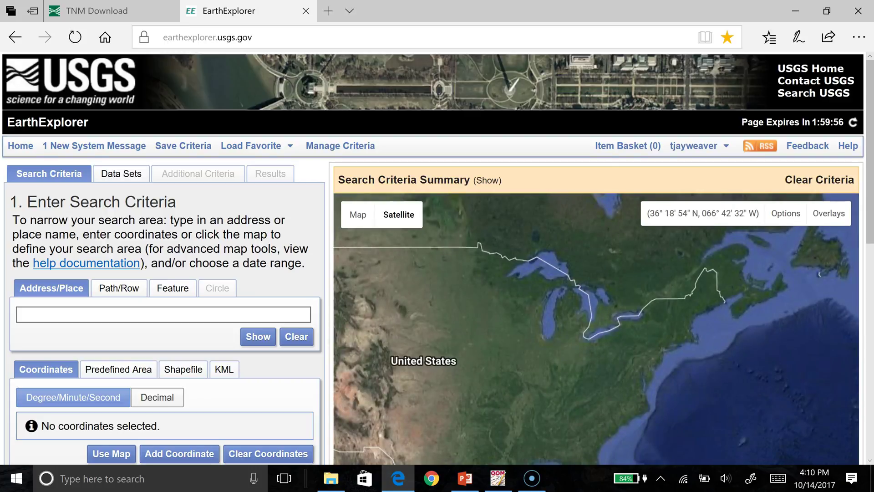
scroll(572, 333, "up", 2)
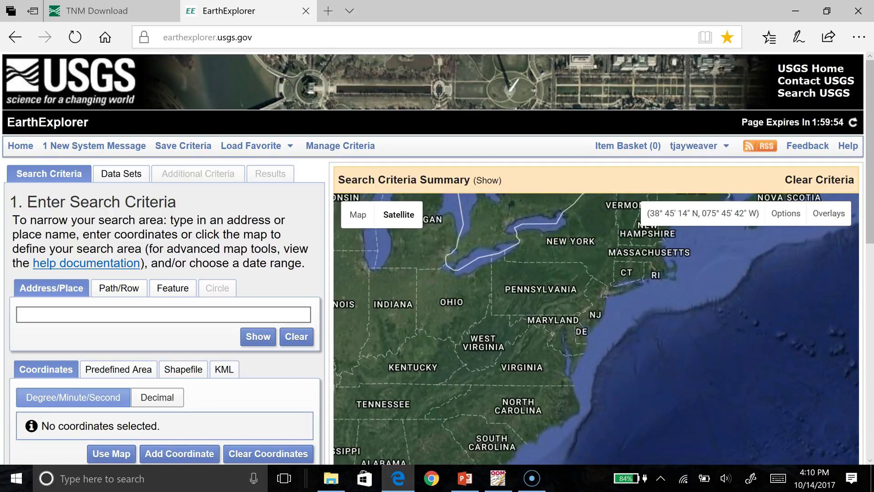
scroll(560, 331, "up", 1)
scroll(560, 331, "down", 1)
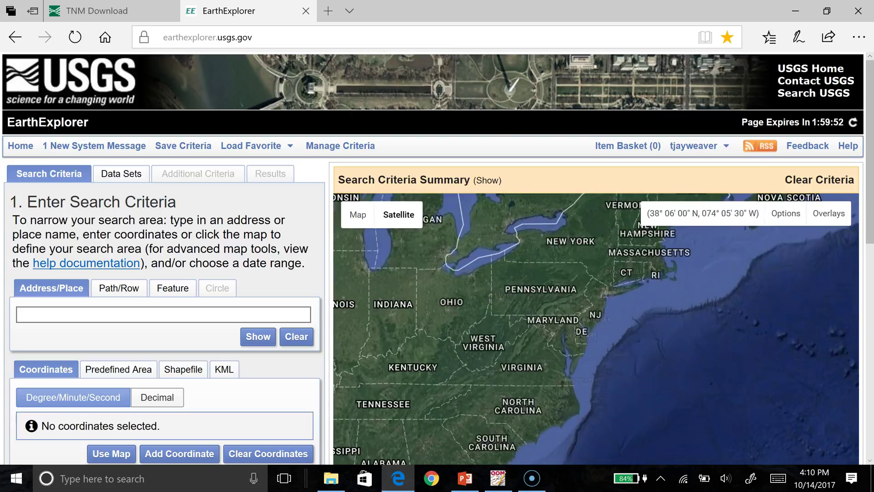
scroll(587, 364, "up", 1)
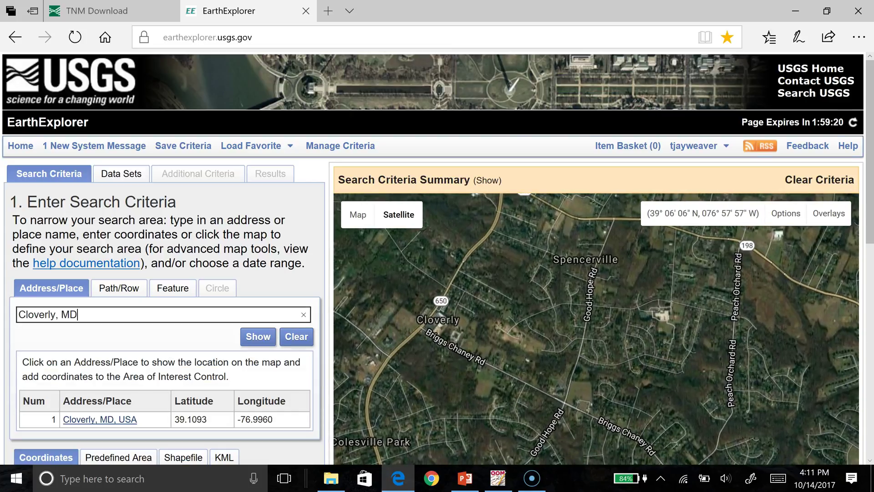
Center the map on the Maydale Nature Center area and clear the Cloverly address search.
left_click_drag(687, 404, 636, 354)
scroll(579, 350, "up", 1)
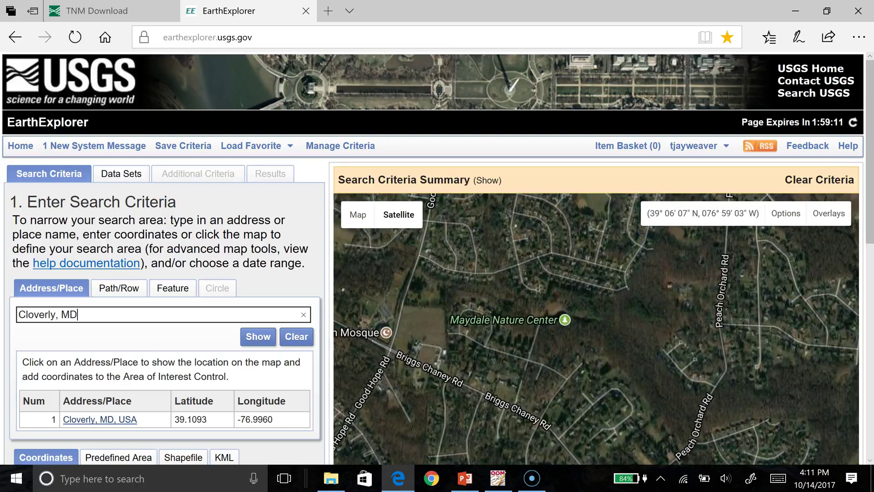
scroll(292, 360, "down", 3)
left_click_drag(394, 289, 471, 352)
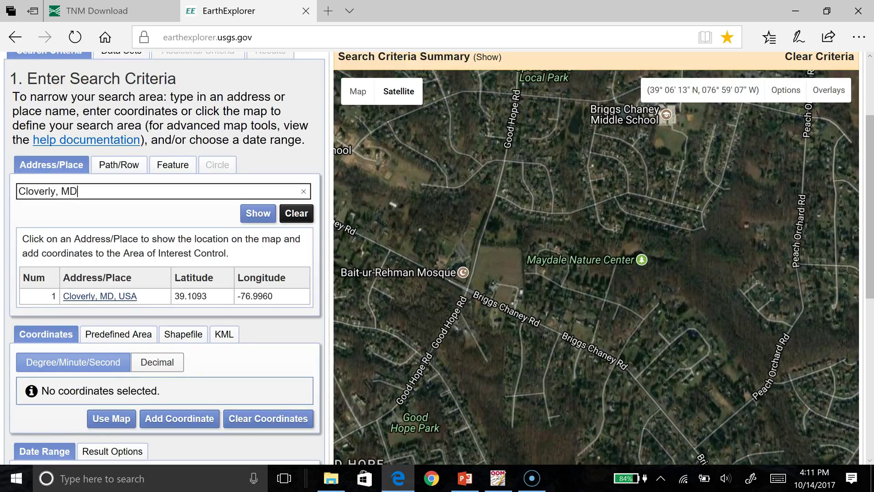
left_click(296, 213)
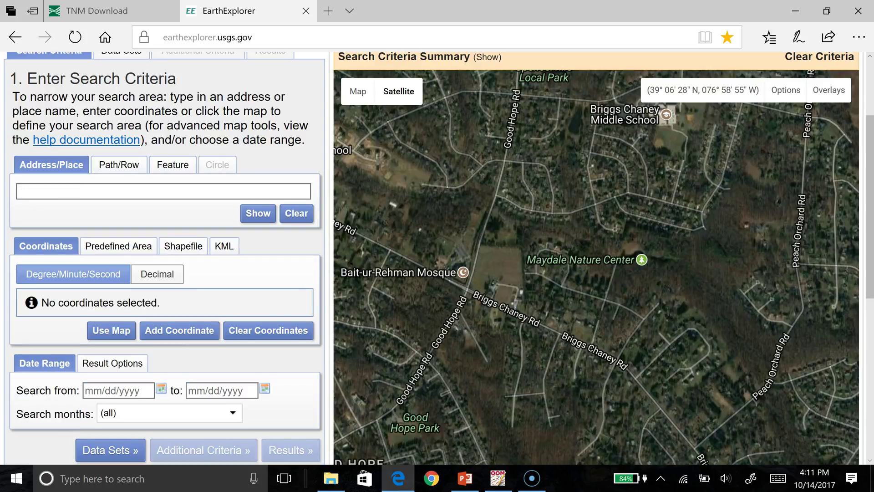
Mark a four-corner search area around Maydale Nature Center, spanning about 39° 05' 58" to 39° 06' 29" N and 076° 57' 43" to 076° 58' 55" W.
left_click(464, 155)
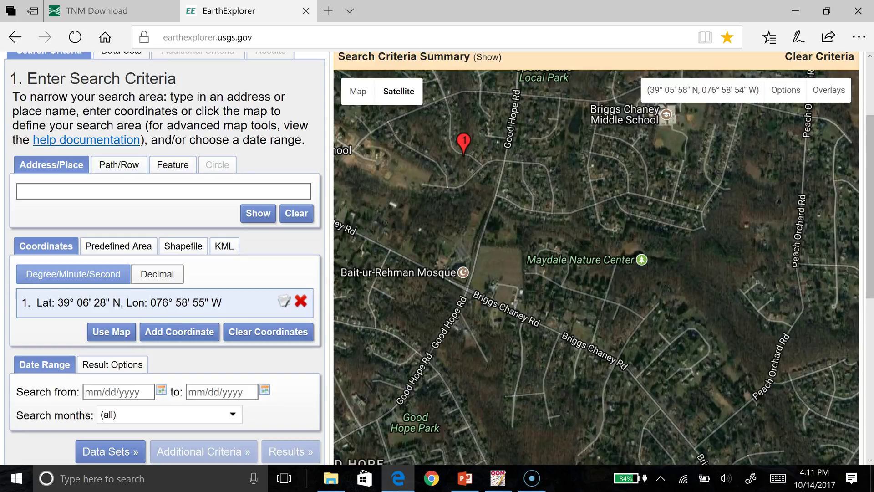
left_click(467, 349)
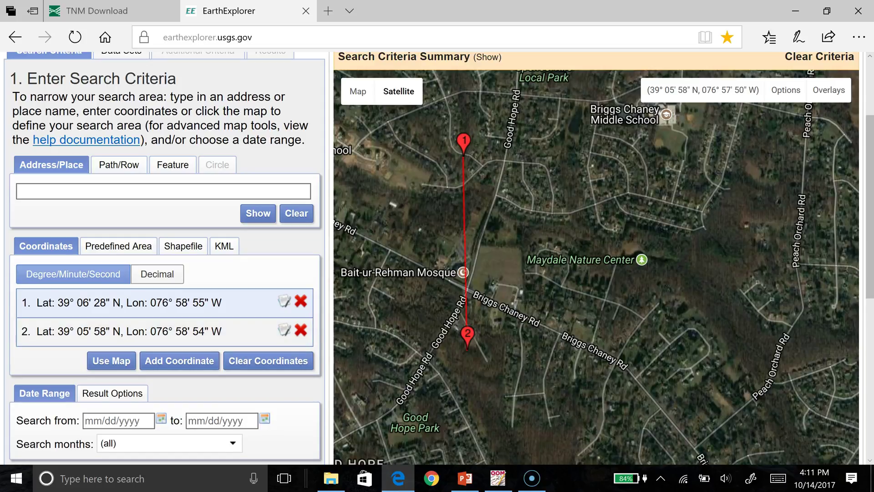
left_click(821, 345)
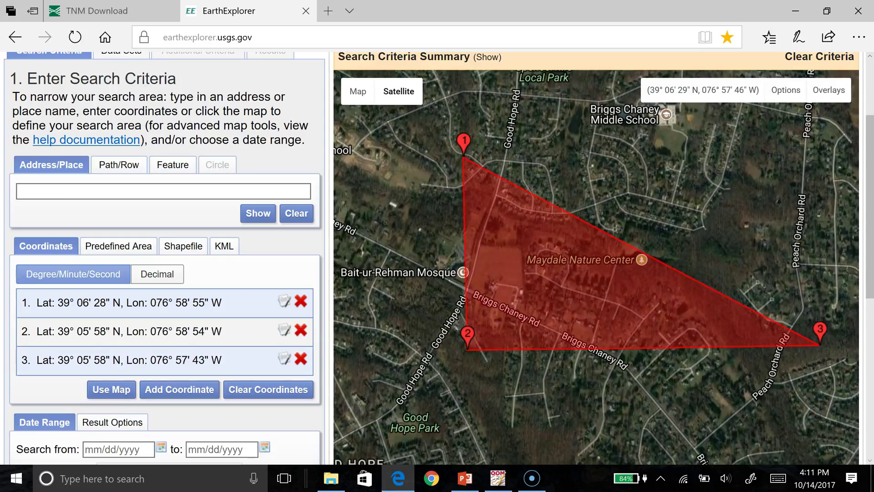
left_click(790, 143)
left_click_drag(790, 143, 788, 143)
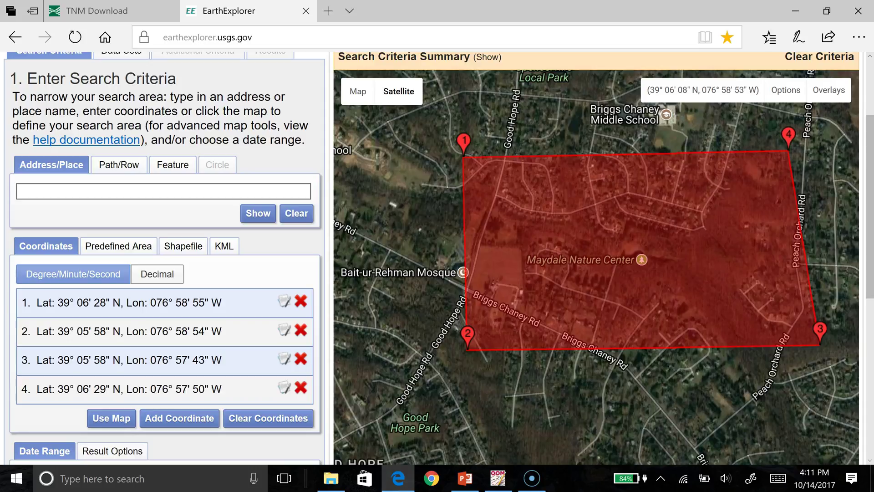
Choose the High Resolution Orthoimagery data set from Aerial Imagery and list the results for the search area.
scroll(268, 418, "down", 3)
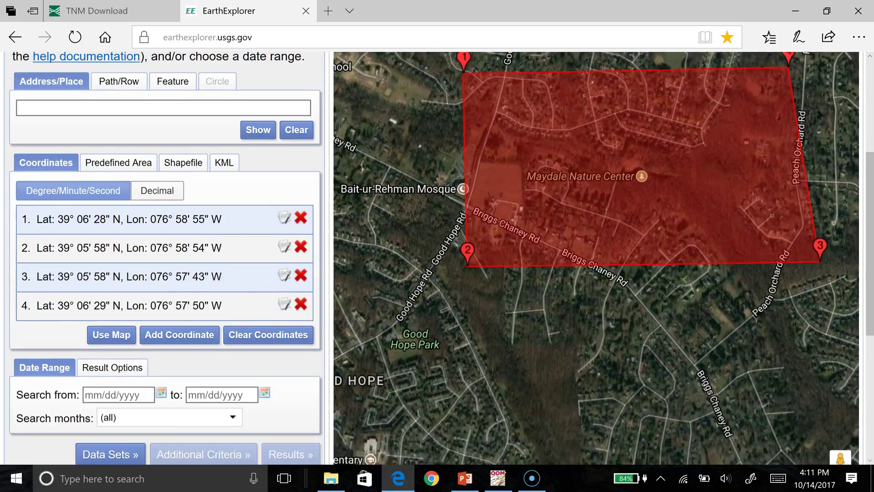
scroll(301, 267, "down", 3)
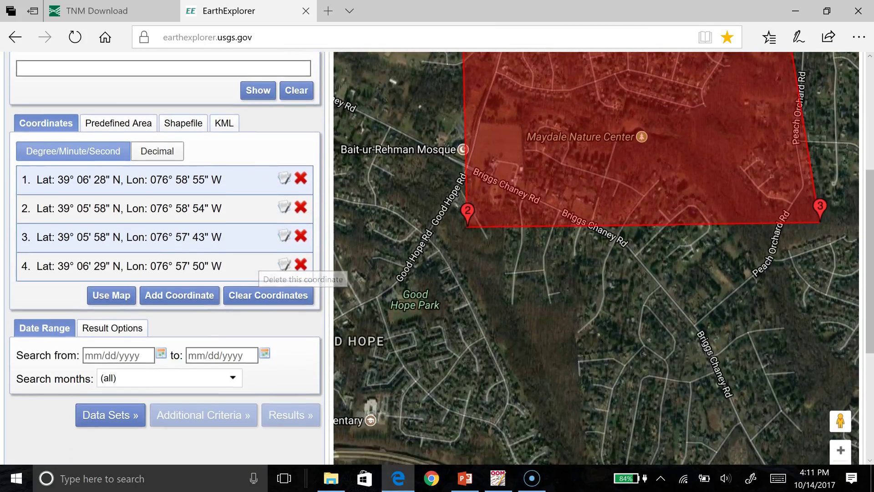
left_click(110, 415)
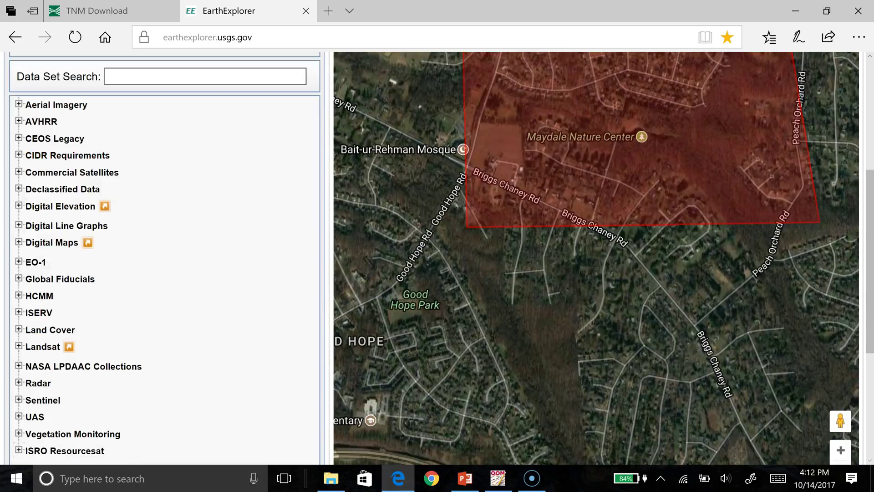
left_click(19, 103)
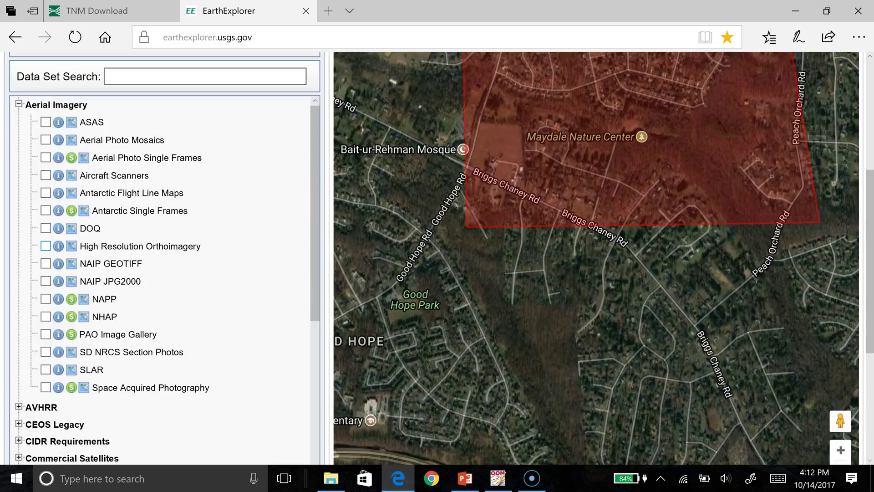
scroll(164, 274, "down", 10)
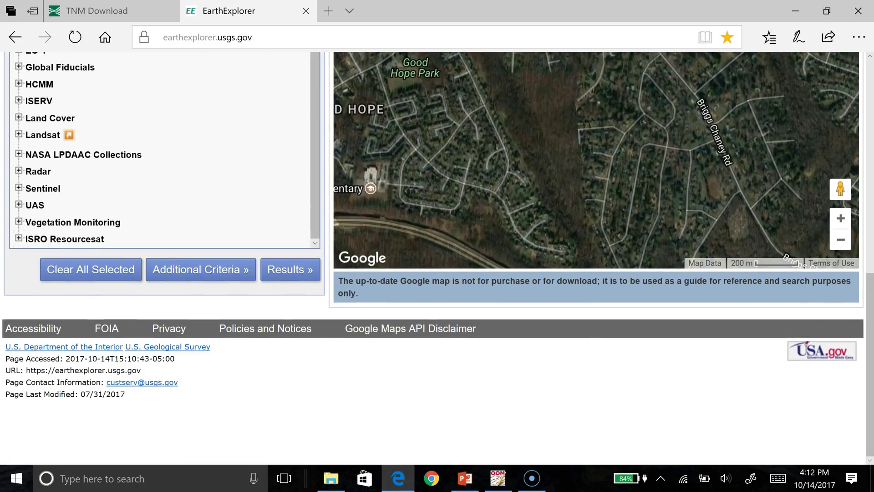
left_click(290, 269)
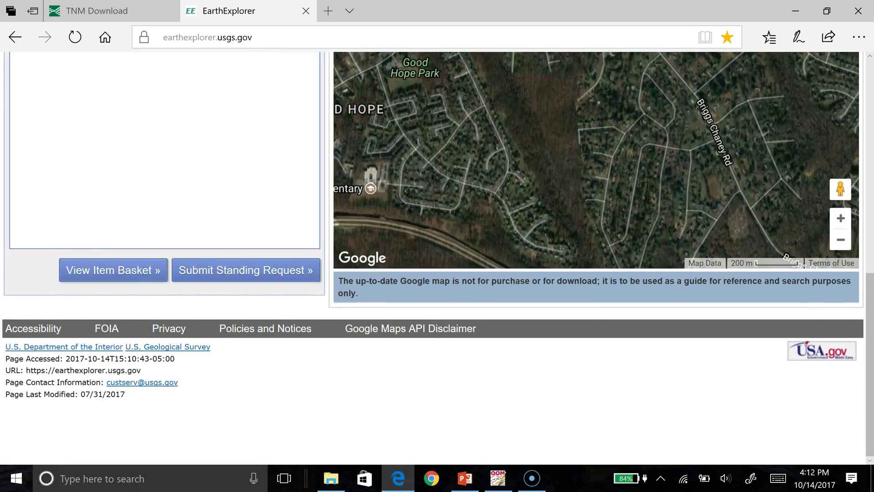
Preview the browse overlay of result 3623811_35112903 against the search area and hide it again.
scroll(163, 182, "up", 10)
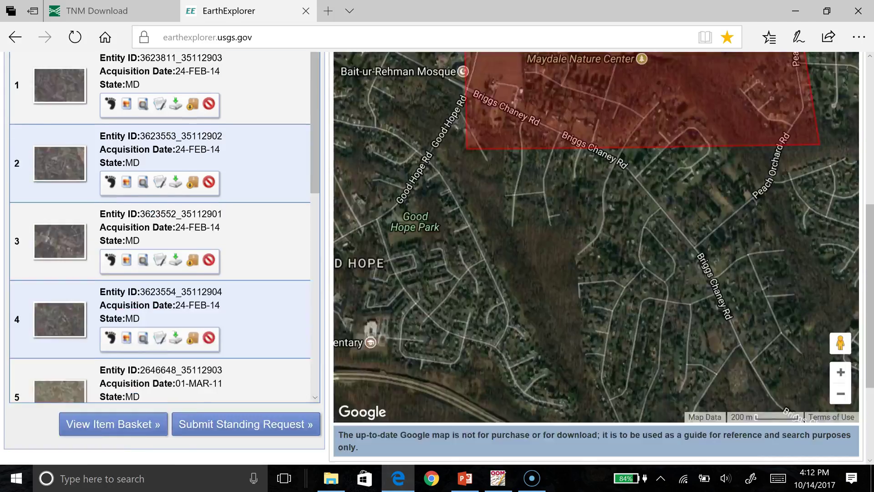
scroll(164, 319, "down", 5)
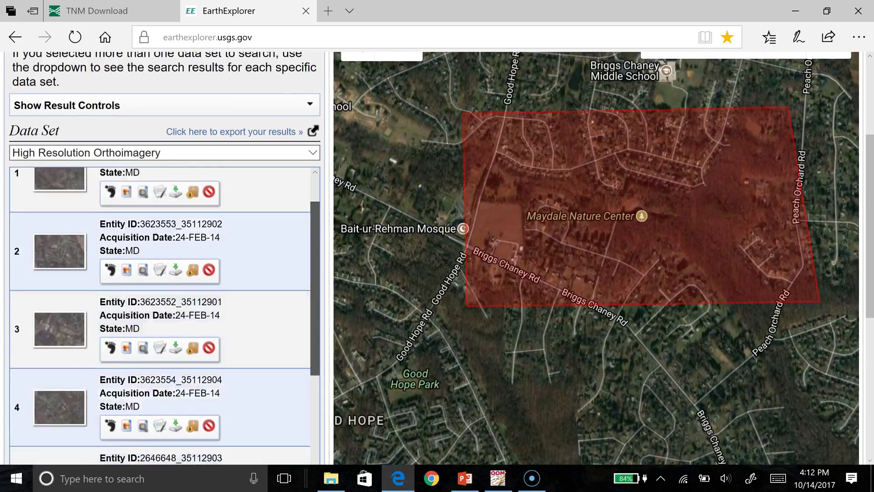
scroll(164, 319, "up", 5)
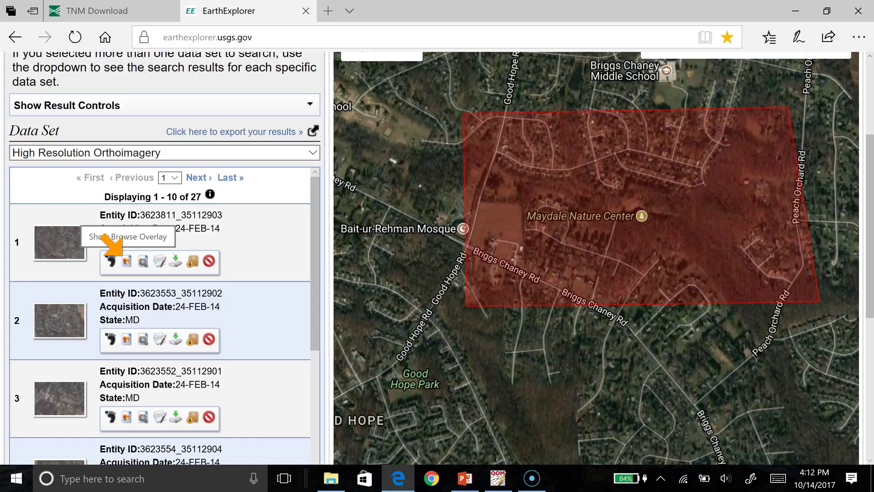
left_click(124, 258)
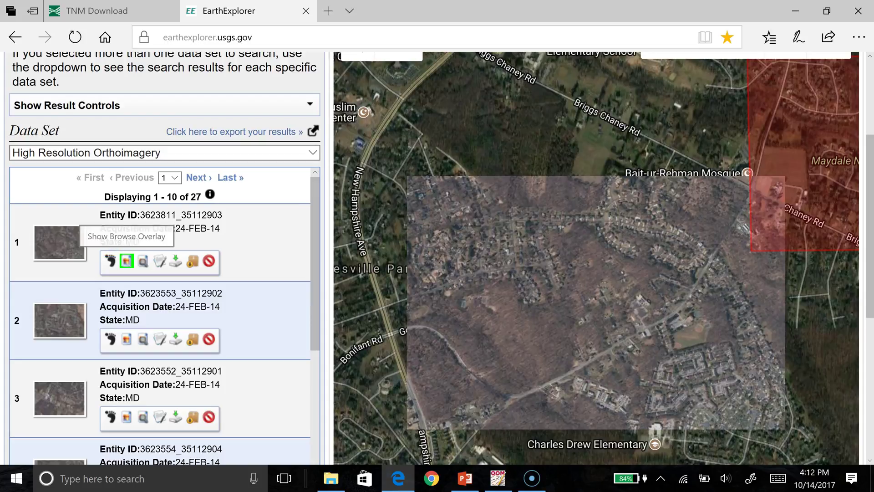
left_click(126, 260)
Overlay 2014 images 3623553_35112902 and 3623554_35112904 on the map to check their coverage, turning off the 2011 image 2646648_35112903 after comparing it.
scroll(127, 260, "down", 1)
scroll(164, 314, "down", 2)
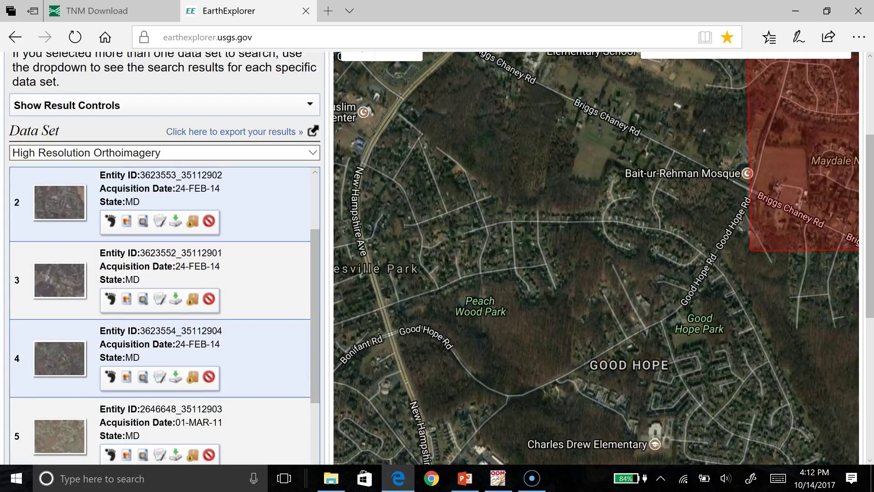
left_click(127, 221)
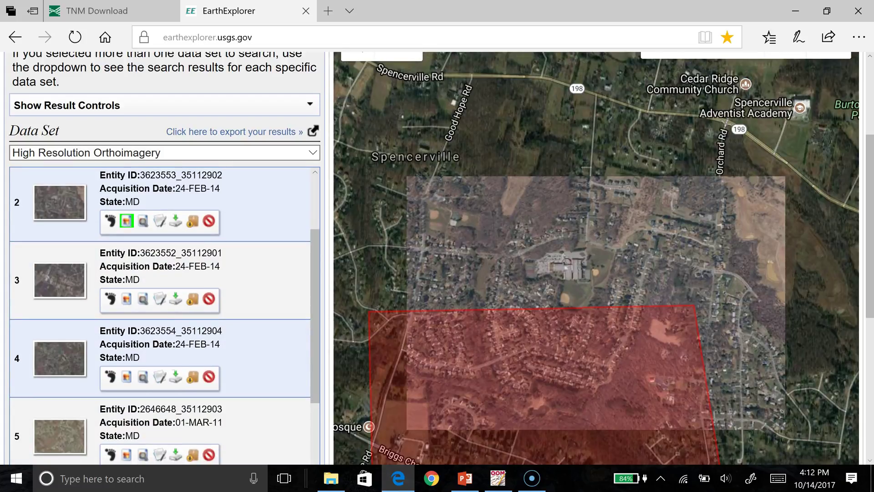
scroll(428, 271, "down", 1)
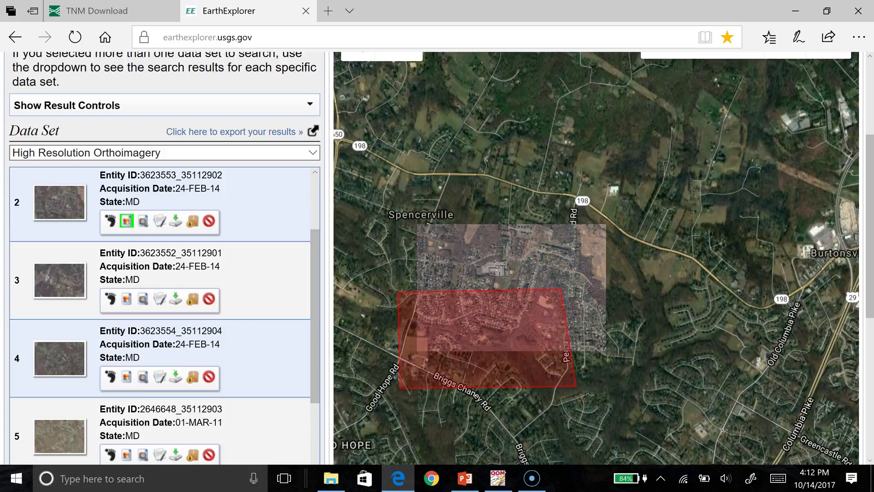
left_click(127, 455)
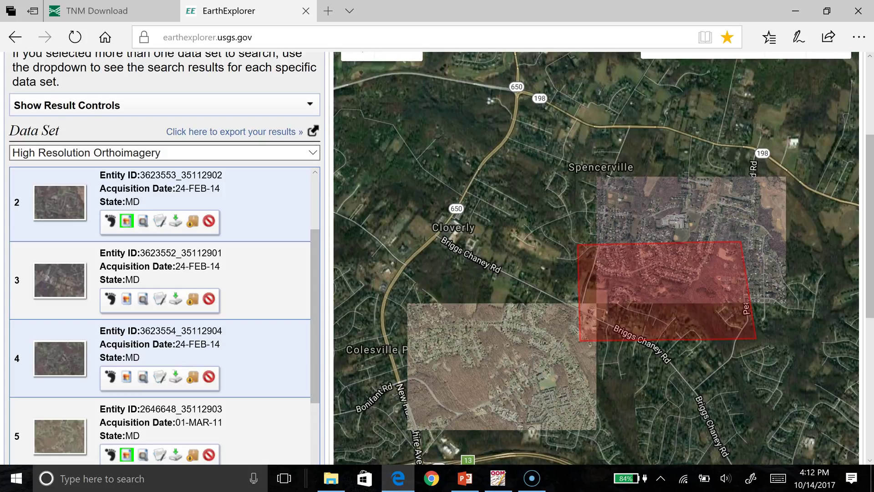
left_click(127, 454)
left_click(127, 377)
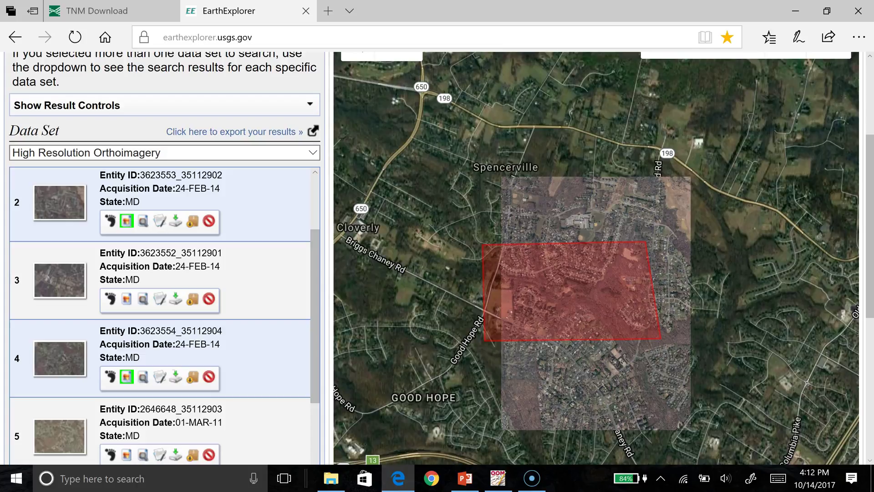
scroll(165, 316, "down", 3)
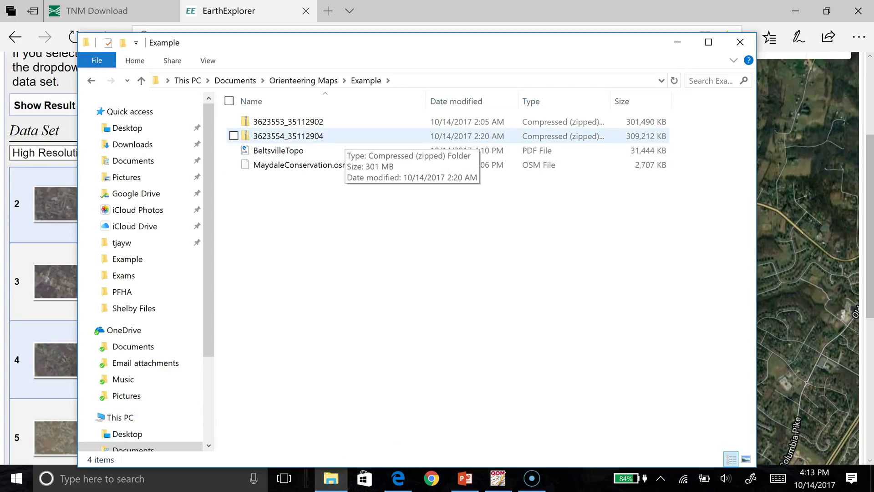
In File Explorer's Orienteering Maps > Example folder, extract the 3623554_35112904 archive in place with 7-Zip.
left_click(289, 136)
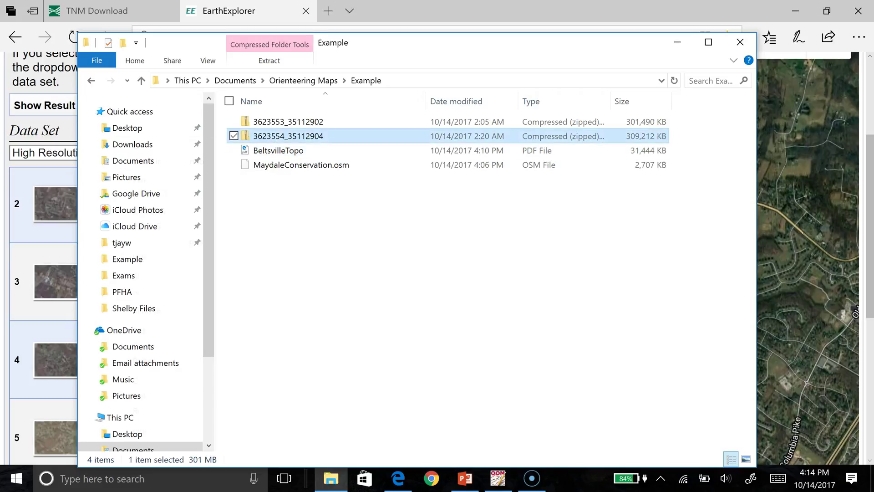
right_click(297, 136)
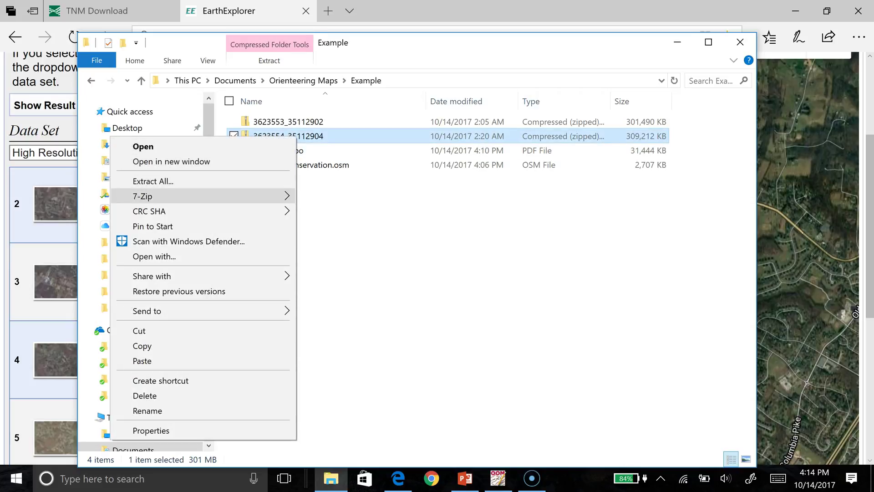
mouse_move(142, 196)
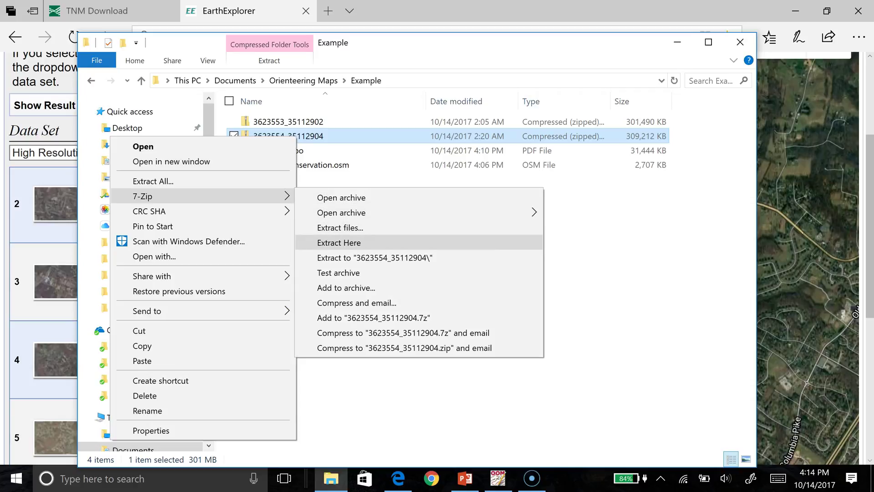
left_click(339, 242)
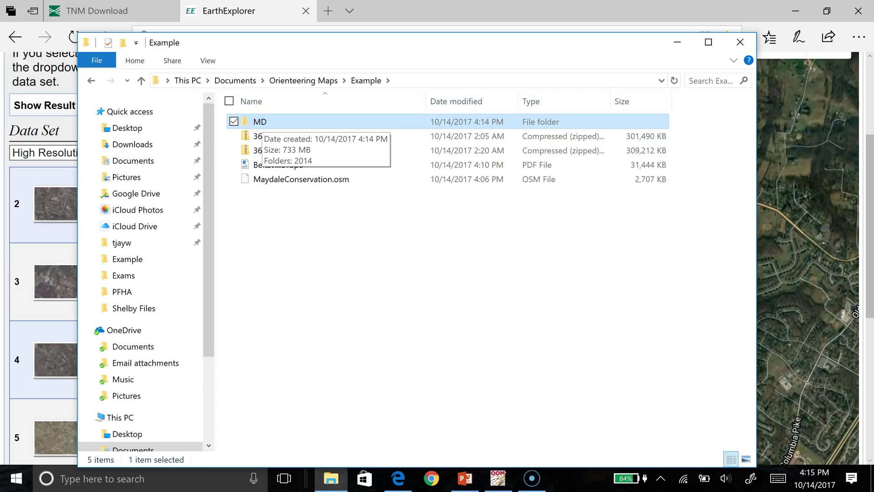
Open the extracted MD > 2014 > 201402_montgomery_county_md_6in_sp_cnir > vol001 folder and select the 35112904 image.
key("Return")
left_click(263, 122)
key("Return")
double_click(273, 121)
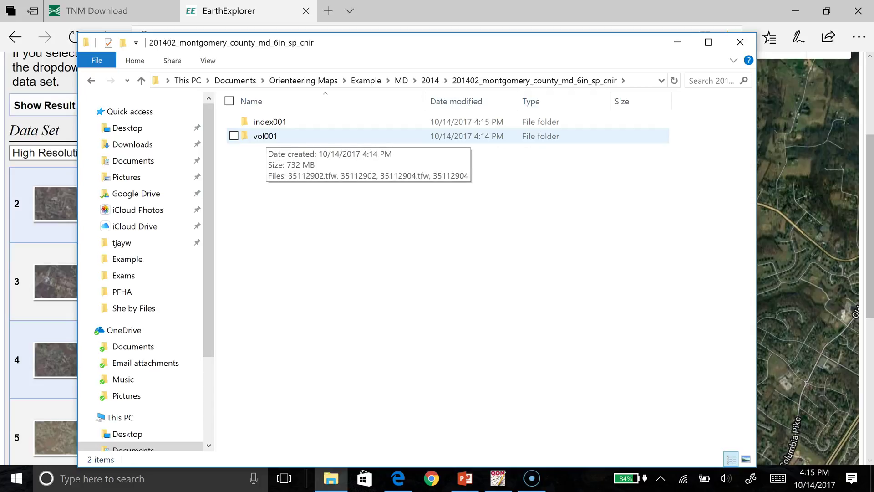
double_click(264, 136)
left_click(489, 138)
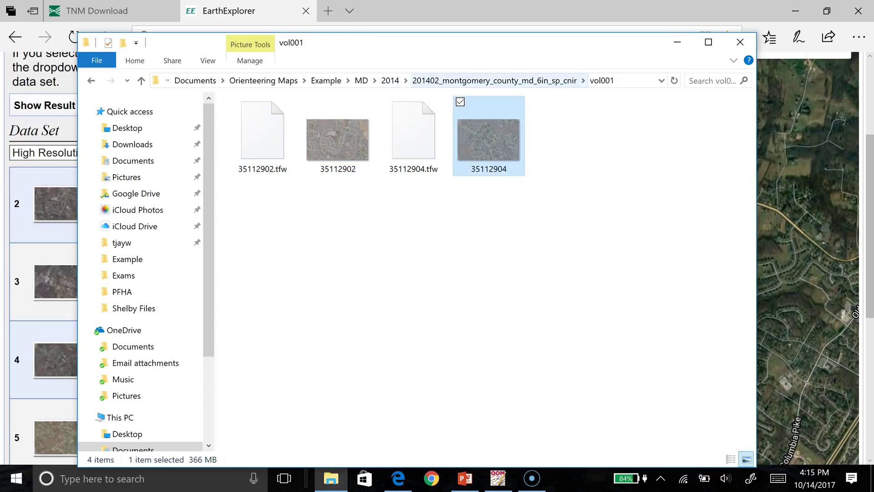
Open the montgomery_md_2014_qa_report PDF from the 2014 imagery's index001 folder and read its projection, datum and pixel size.
left_click(390, 80)
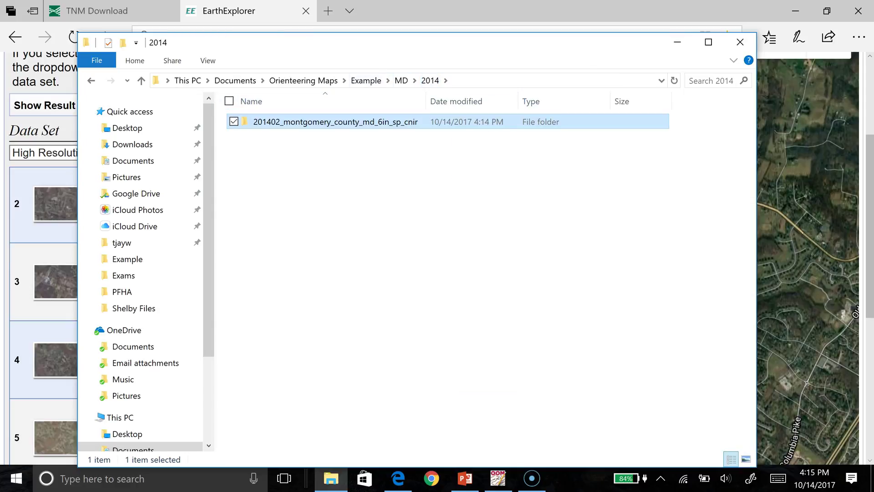
key("Return")
double_click(270, 122)
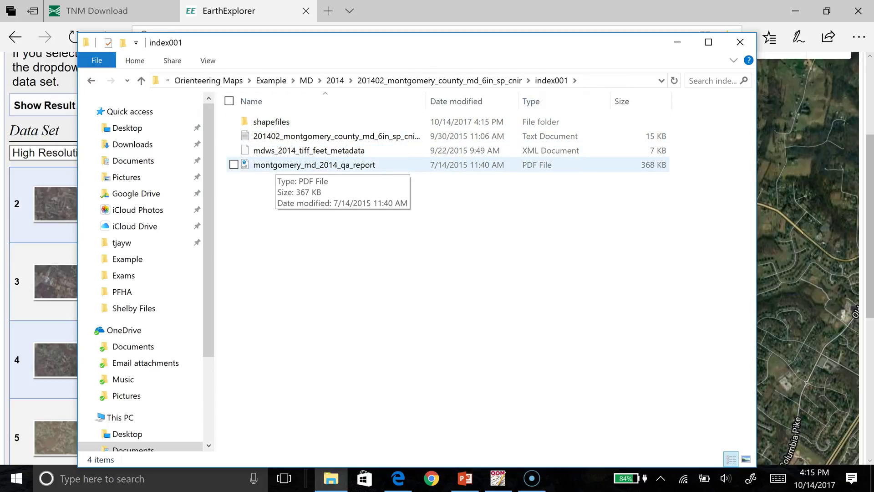
double_click(273, 165)
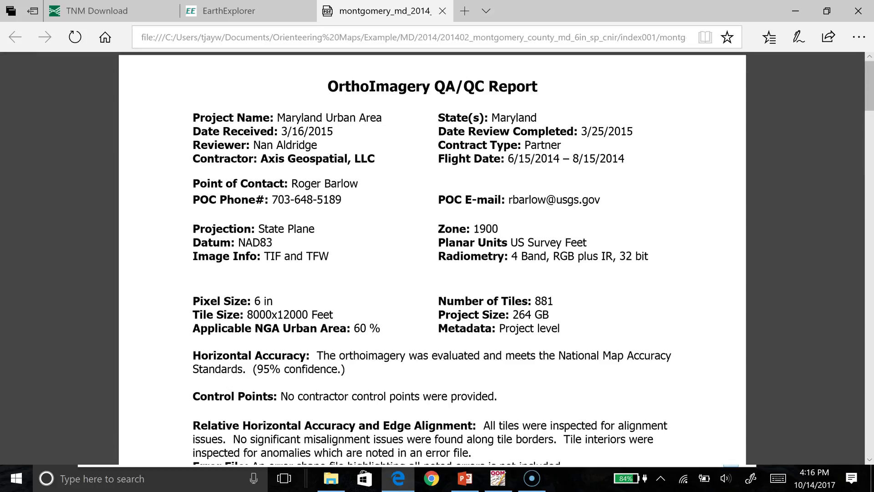
scroll(433, 259, "down", 2)
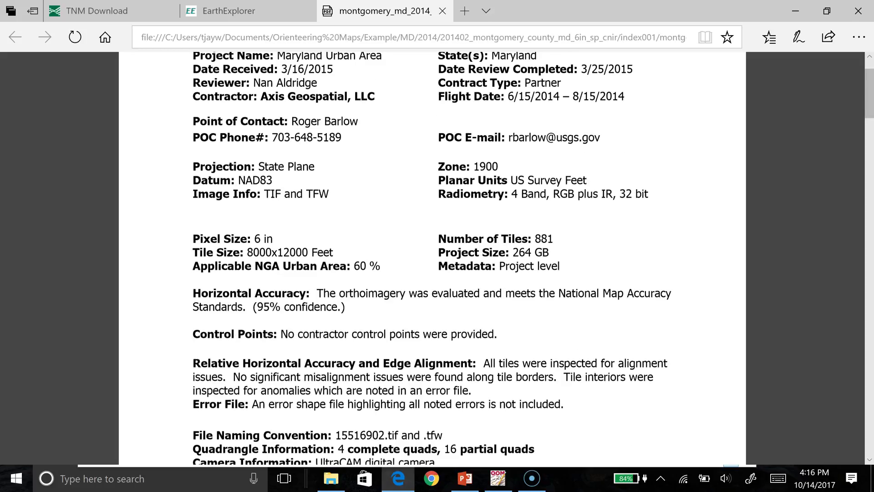
Switch to OpenOrienteering Mapper and open MaydaleConservation.osm from Orienteering Maps > Example as a georeferenced template.
left_click(499, 478)
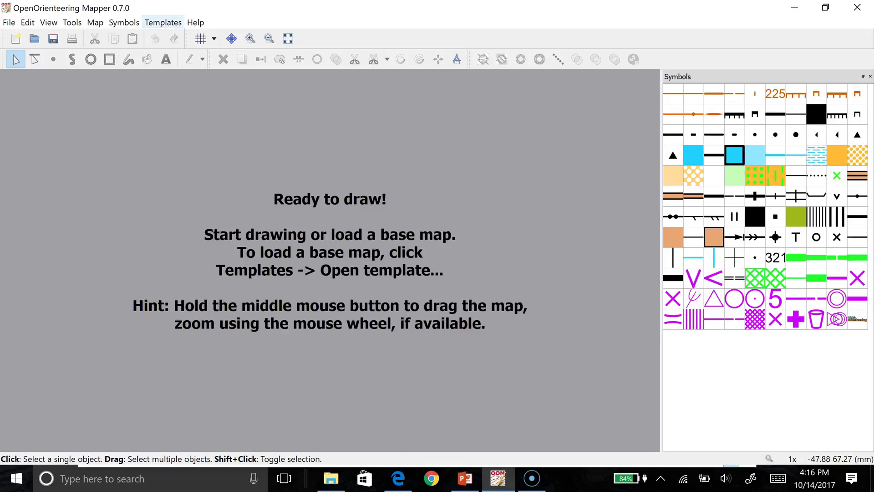
left_click(163, 22)
left_click(191, 53)
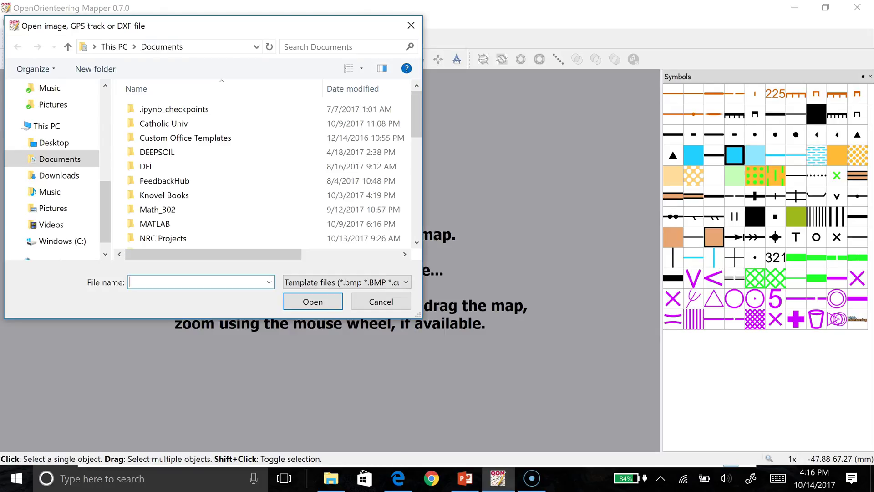
scroll(177, 180, "down", 2)
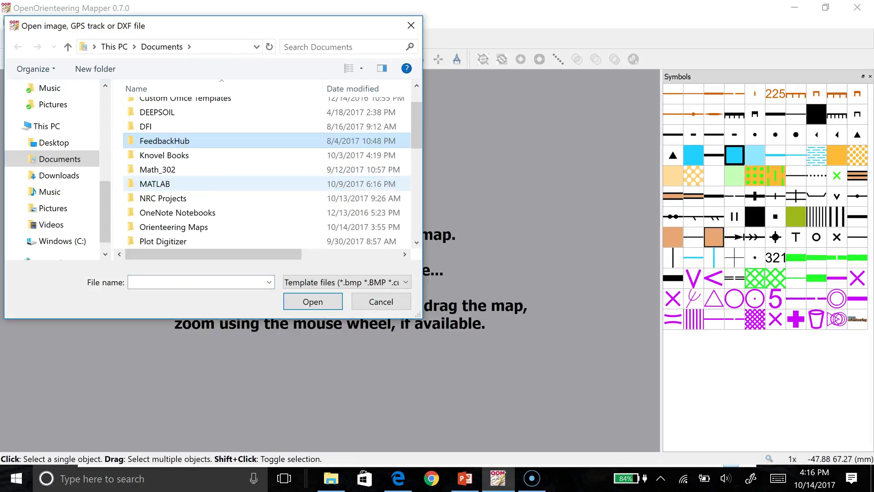
double_click(173, 179)
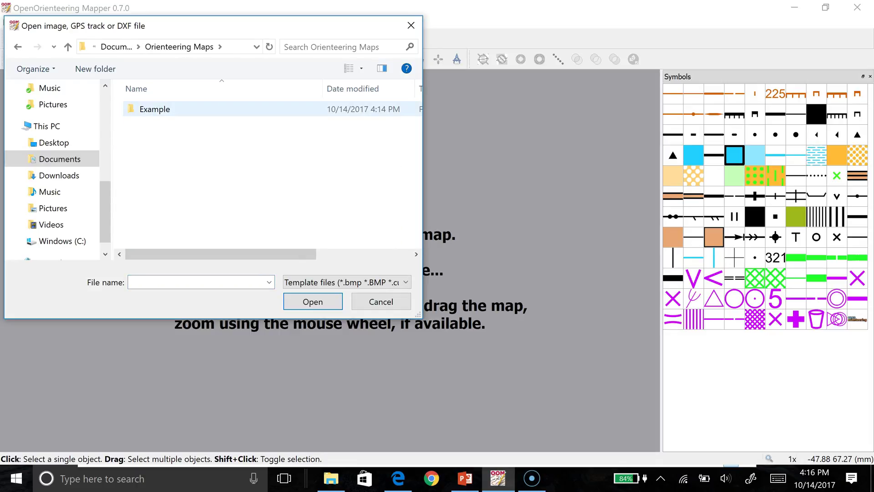
double_click(155, 108)
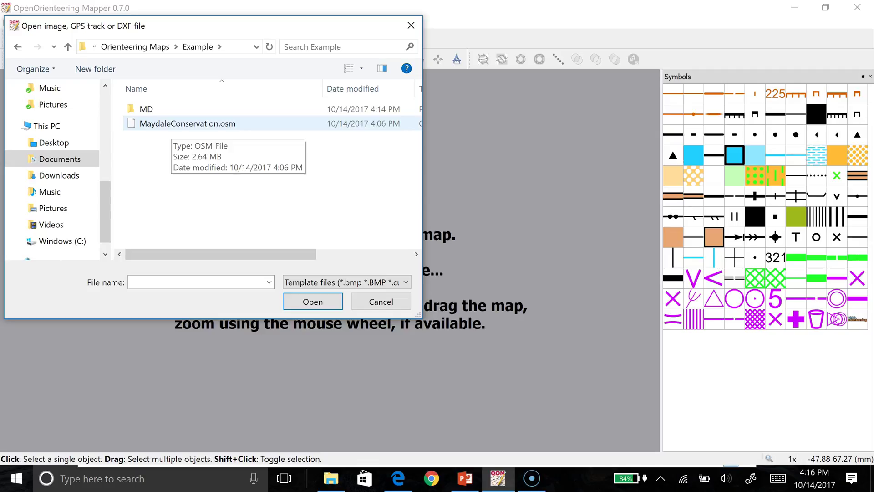
left_click(173, 123)
left_click(313, 302)
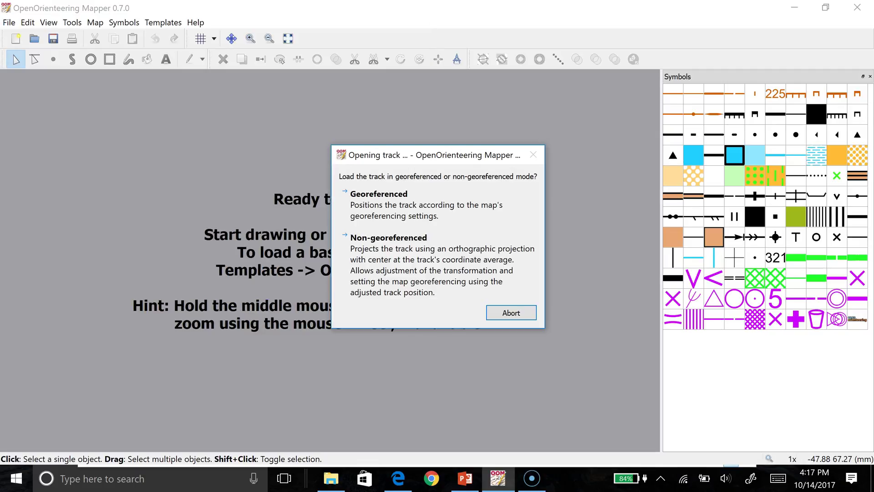
key("Return")
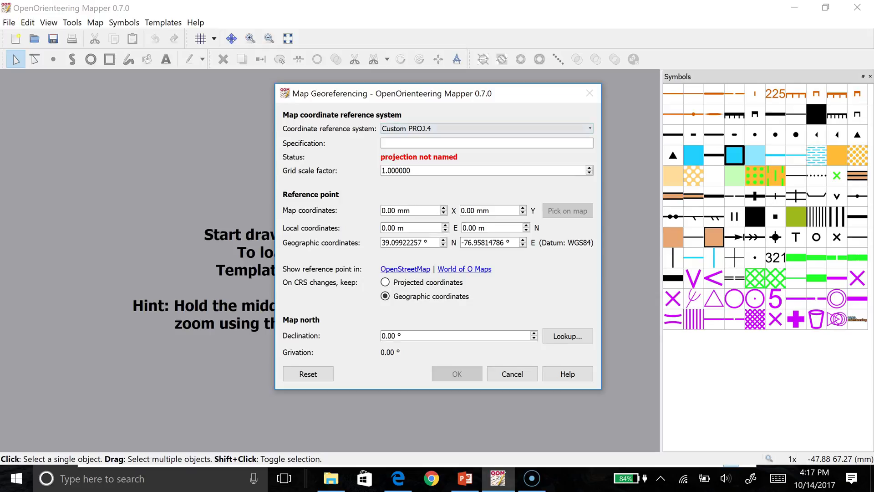
Set the map's coordinate reference system to UTM with zone 18 S.
left_click(487, 128)
left_click(487, 146)
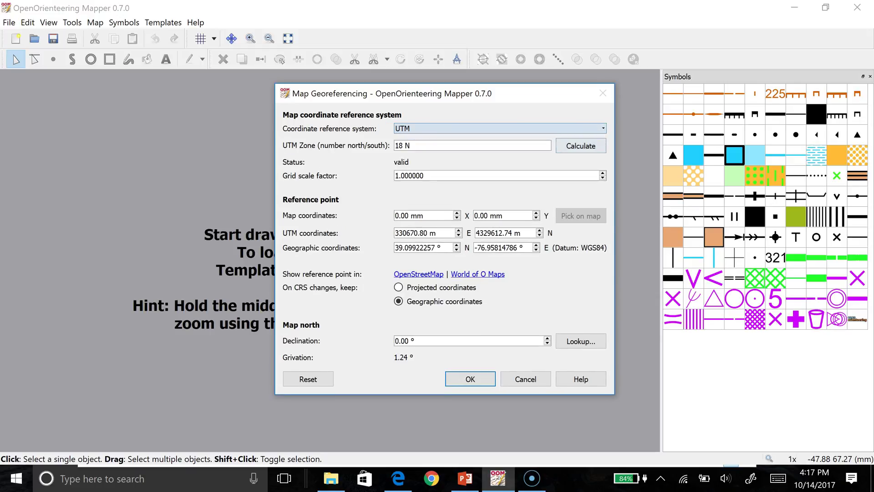
left_click(410, 145)
key("BackSpace")
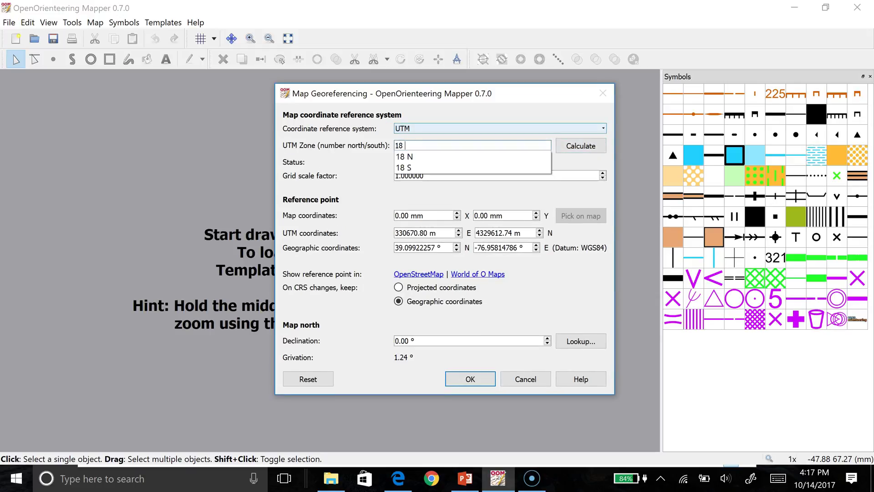
type("S")
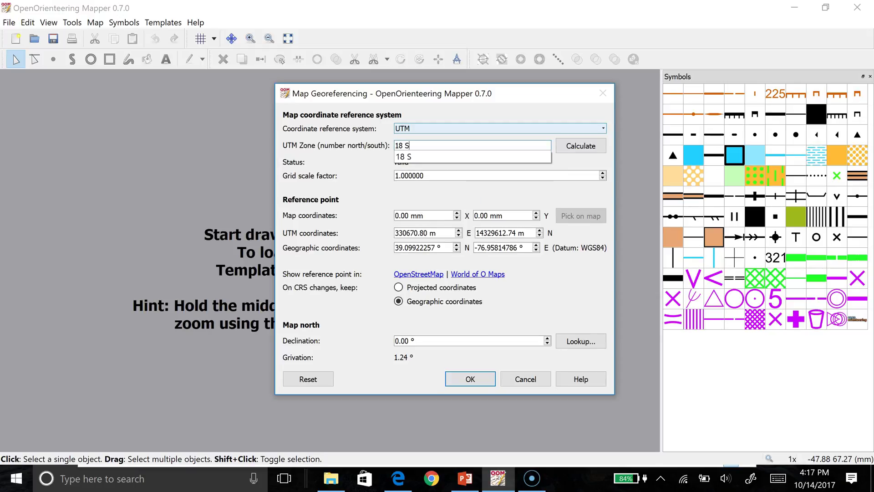
key("Return")
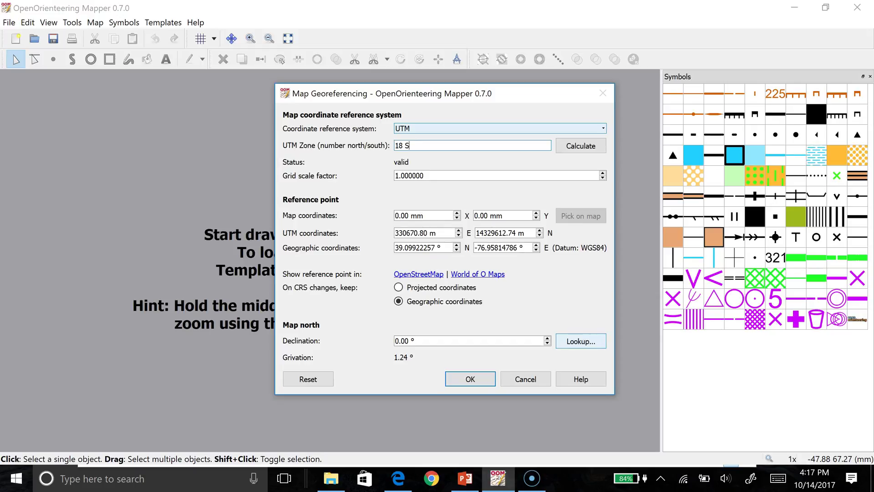
Look up the magnetic declination for the reference point online, set the map's declination to 10.90°, and accept the georeferencing.
left_click(581, 341)
left_click(439, 290)
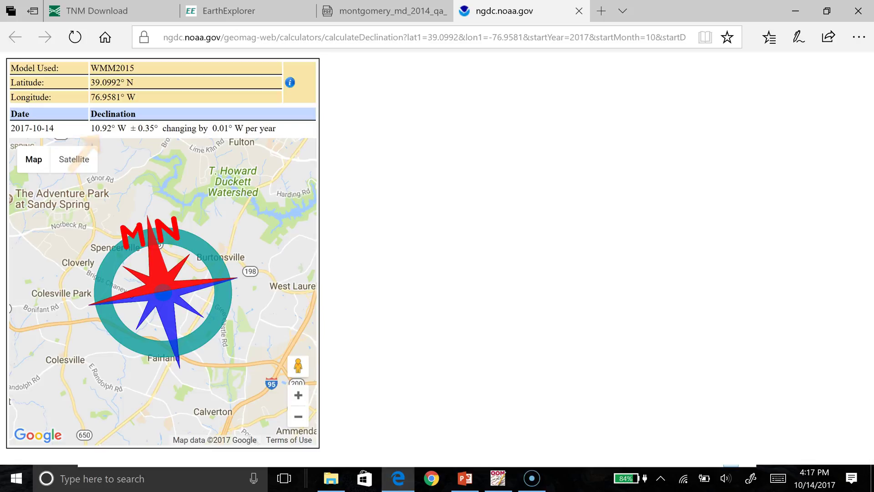
left_click(498, 478)
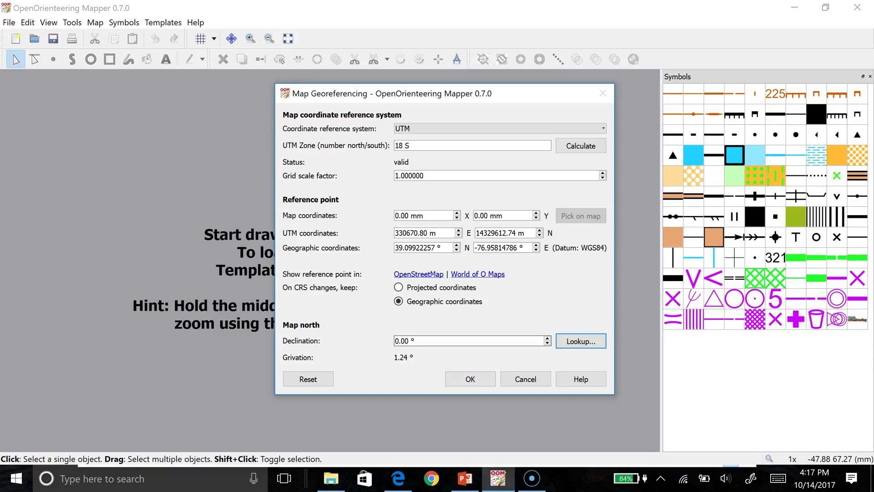
double_click(397, 341)
type("10")
key("Delete")
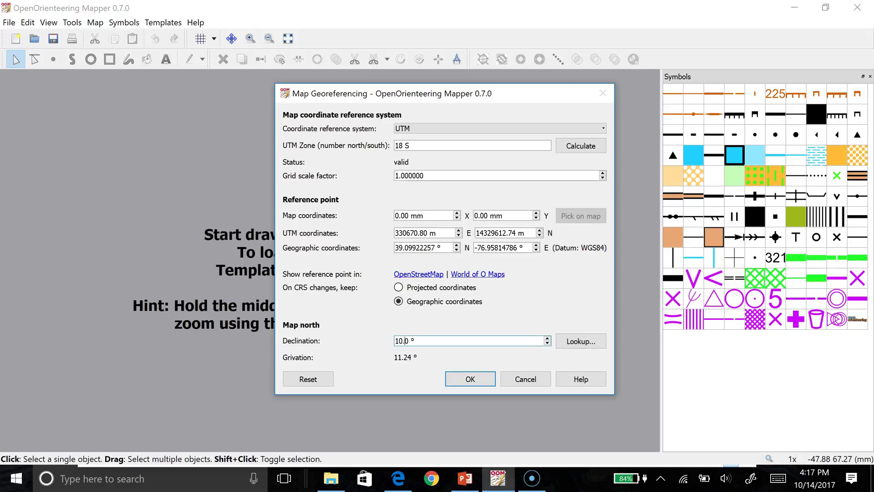
type("9")
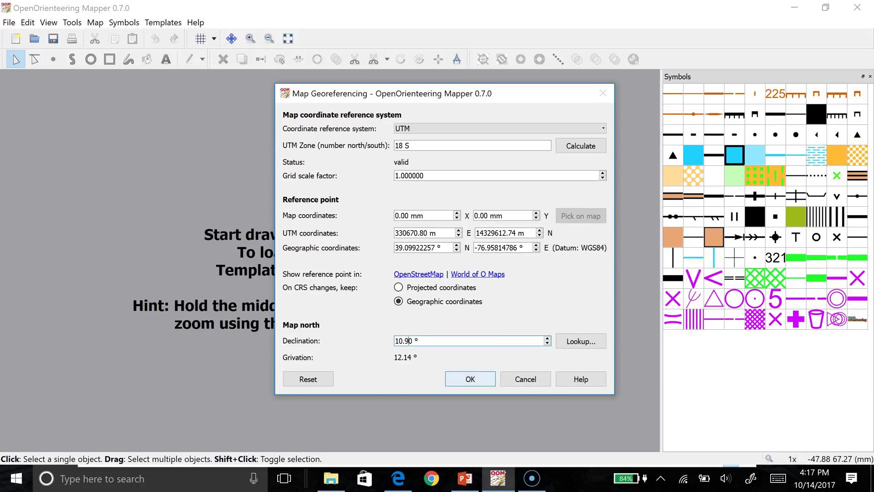
key("Return")
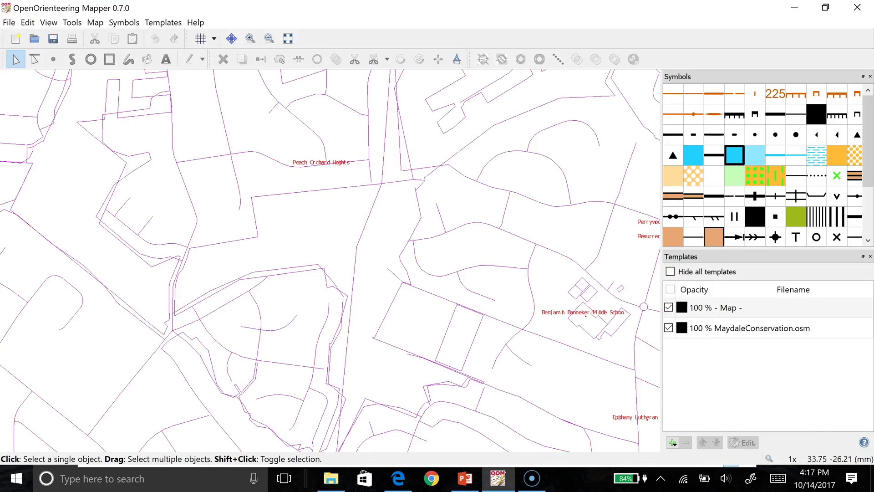
Open the 35112902 orthoimage from the vol001 folder as a template, scaled at 0.1524 meters per pixel.
scroll(416, 332, "down", 2)
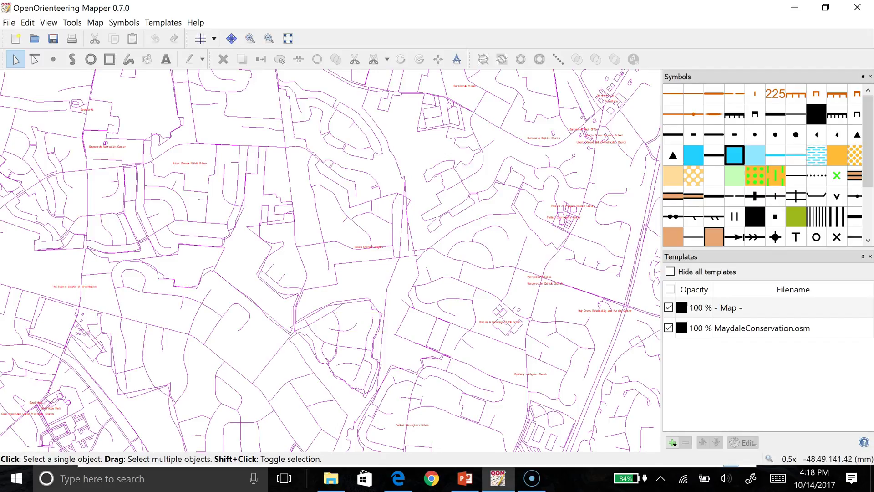
left_click(232, 39)
left_click_drag(319, 246, 494, 229)
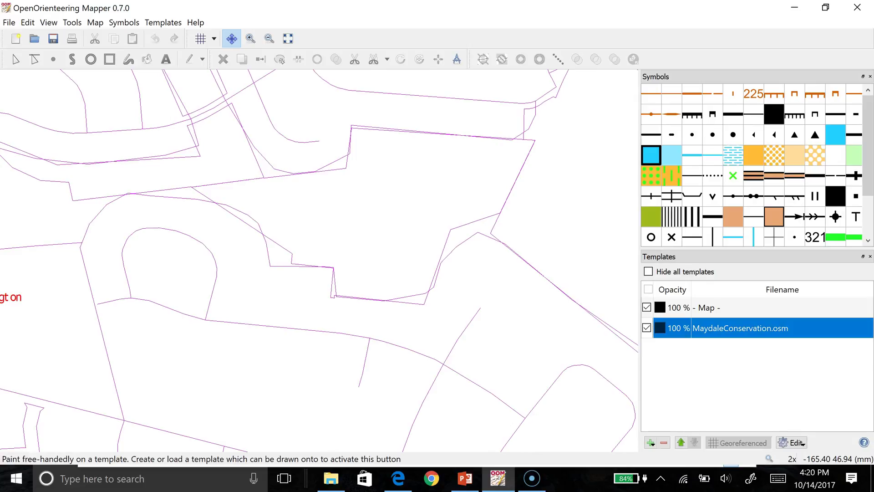
left_click(163, 22)
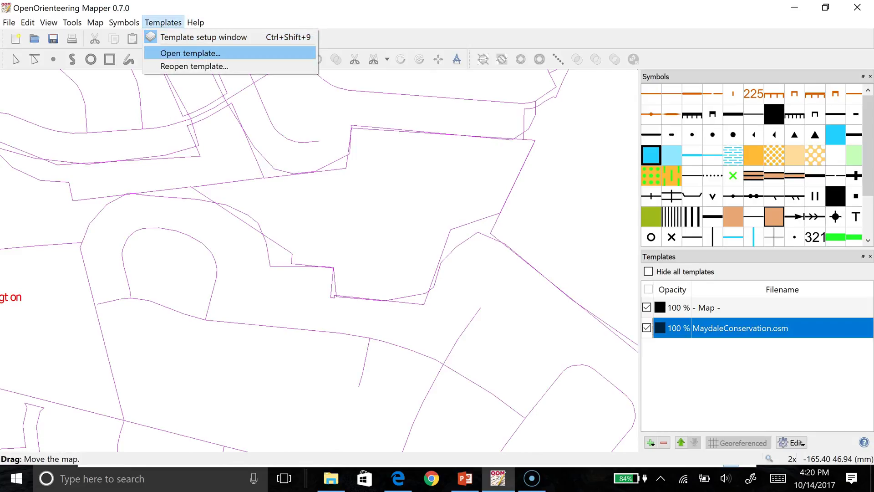
left_click(190, 53)
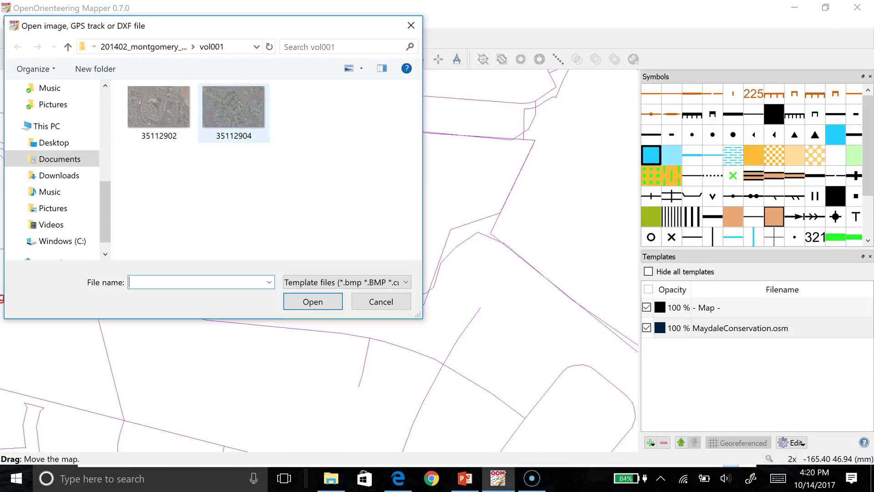
left_click(159, 109)
key("Return")
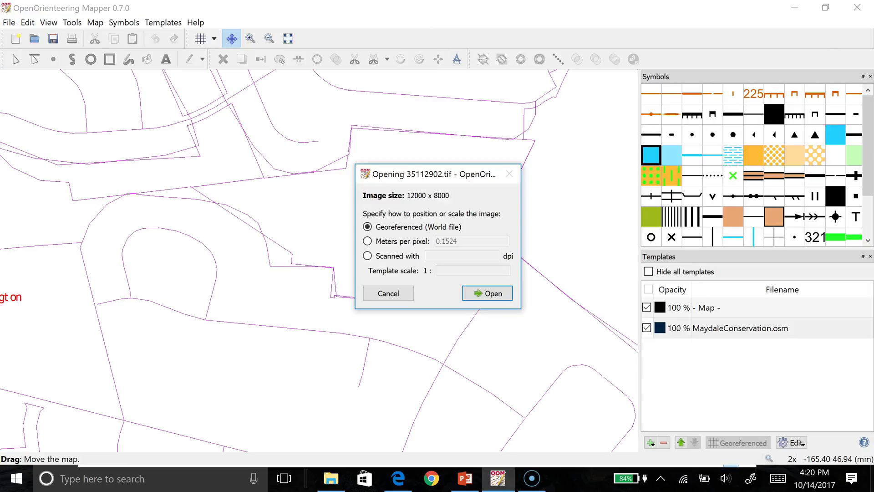
left_click(368, 241)
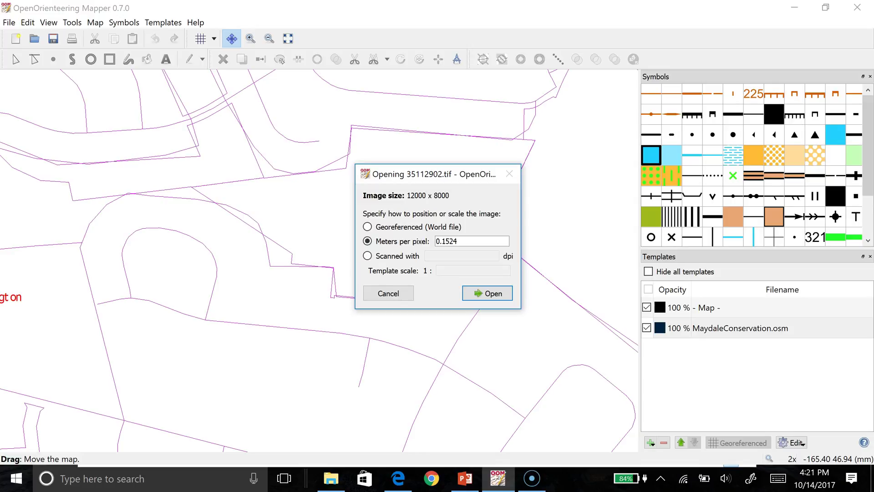
left_click(487, 293)
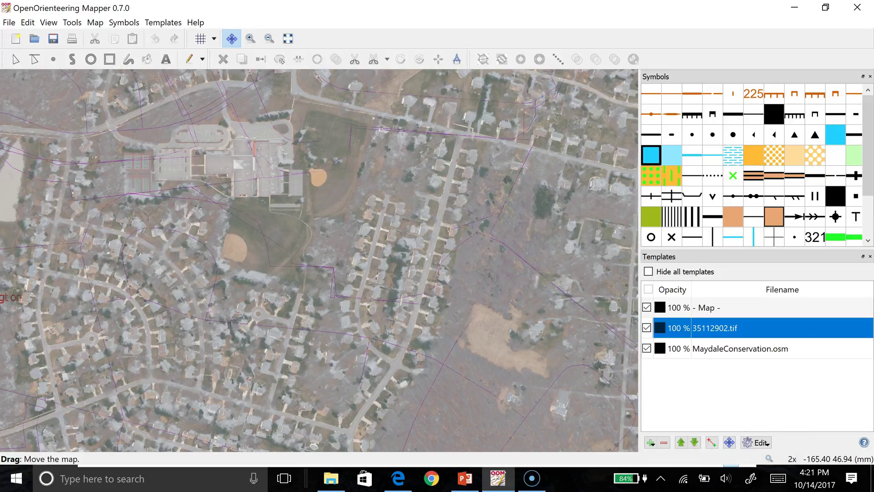
Open the positioning settings of the 35112902.tif template and set its rotation to 10.91.
scroll(428, 232, "down", 1)
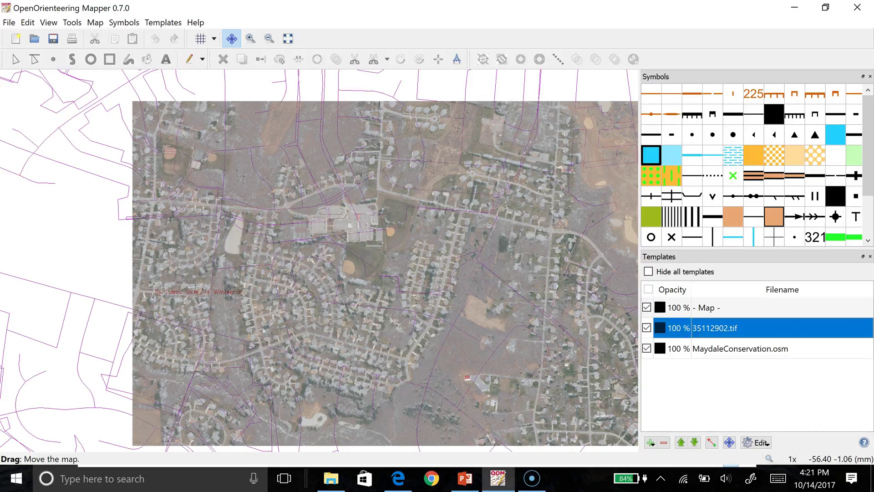
left_click(757, 443)
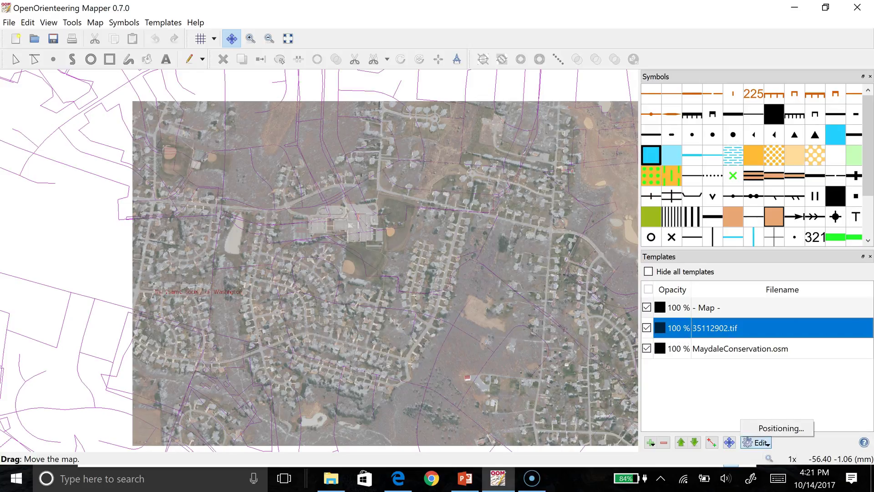
left_click(781, 428)
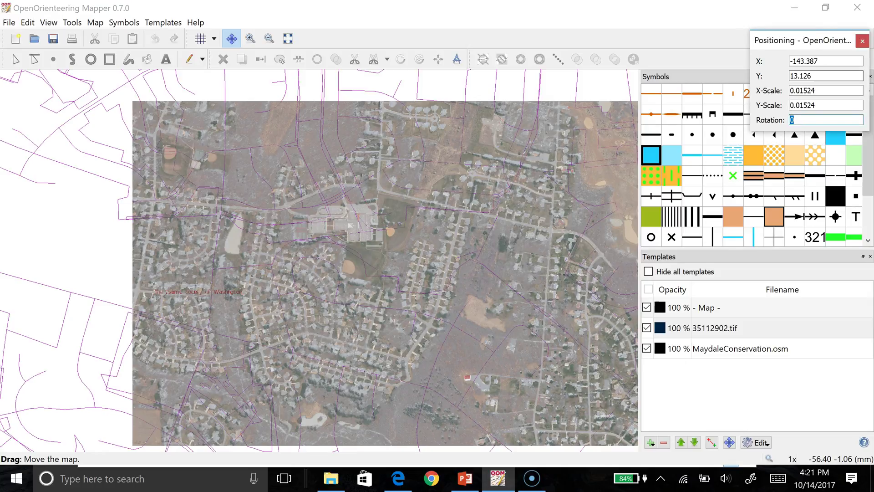
type("10.9")
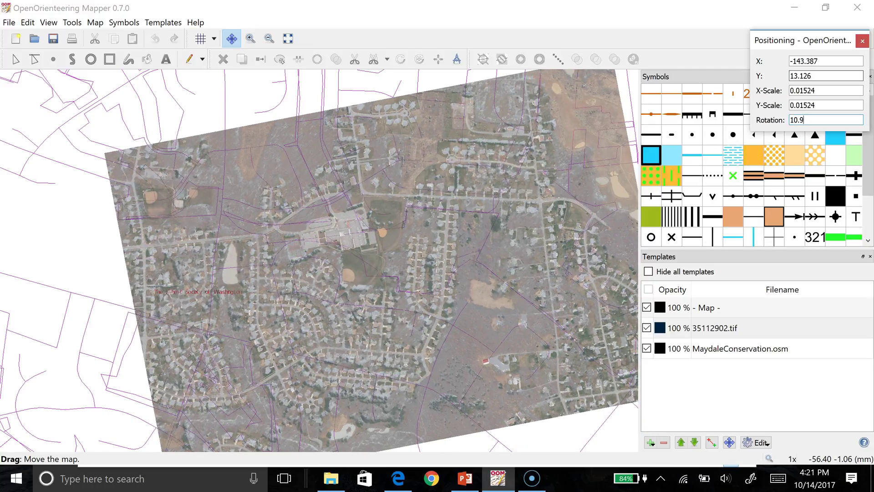
type("1")
scroll(636, 253, "up", 1)
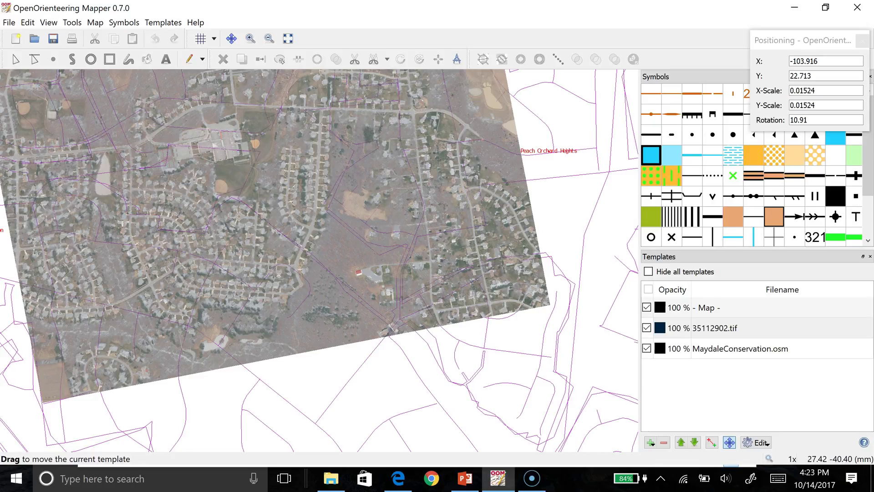
Move the 35112902.tif template so that its roads line up with the OpenStreetMap lines.
left_click(715, 328)
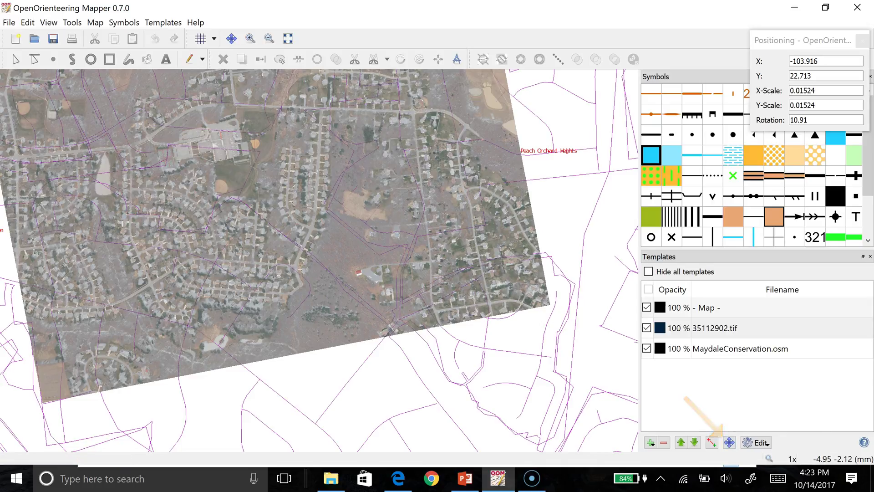
left_click(715, 328)
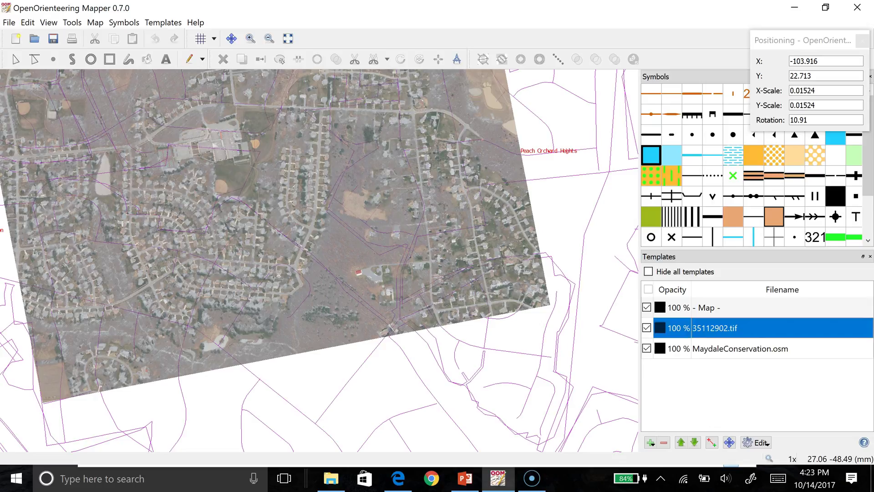
left_click(729, 443)
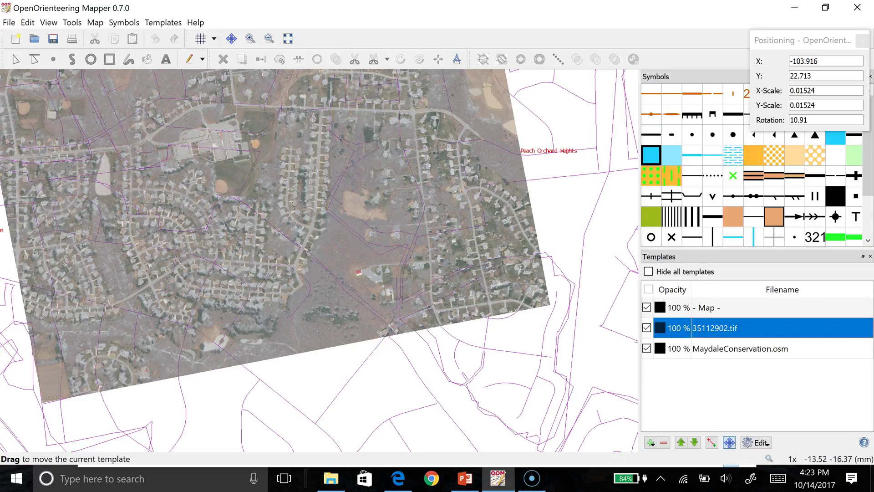
left_click_drag(319, 228, 288, 67)
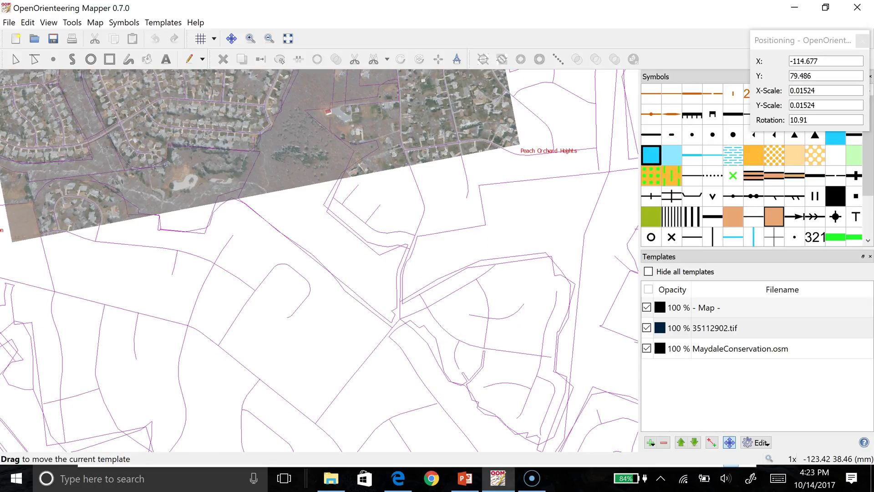
Examine how well the roads in the 35112902.tif orthoimage match the OpenStreetMap lines across the image.
scroll(137, 144, "up", 1)
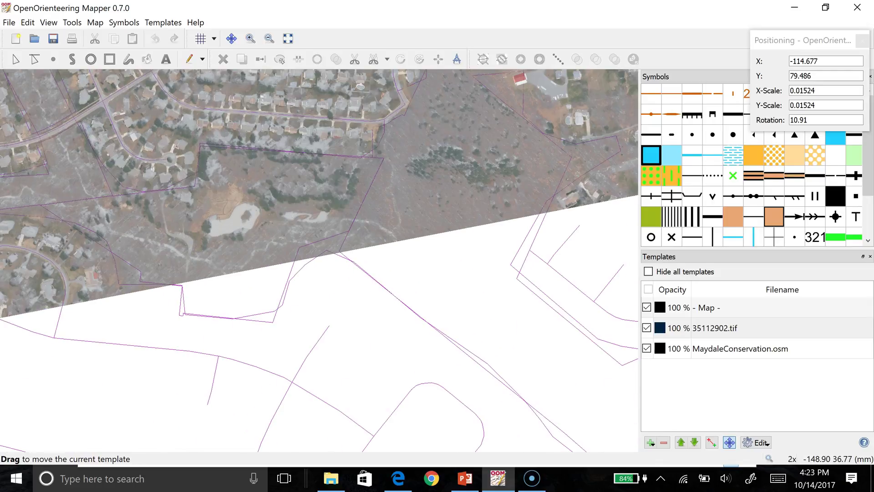
scroll(185, 201, "down", 3)
left_click(231, 38)
left_click_drag(326, 145, 344, 176)
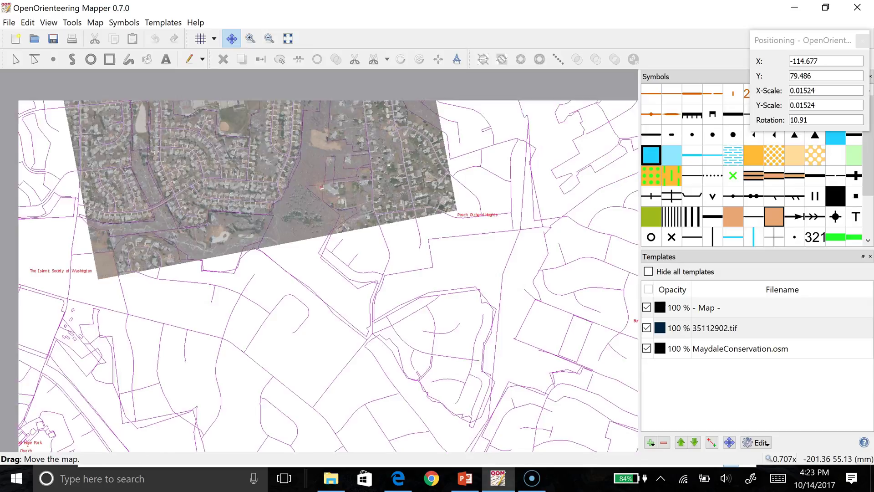
scroll(220, 116, "up", 1)
scroll(220, 117, "up", 2)
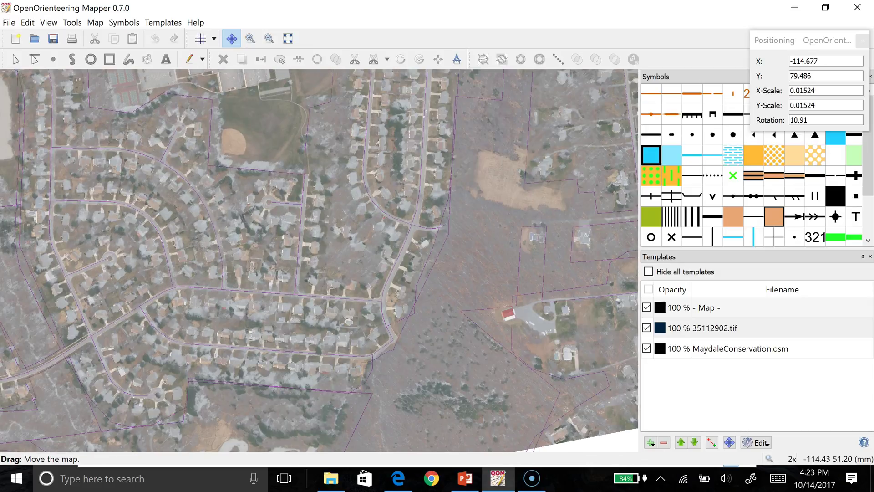
scroll(319, 298, "down", 1)
scroll(234, 296, "down", 1)
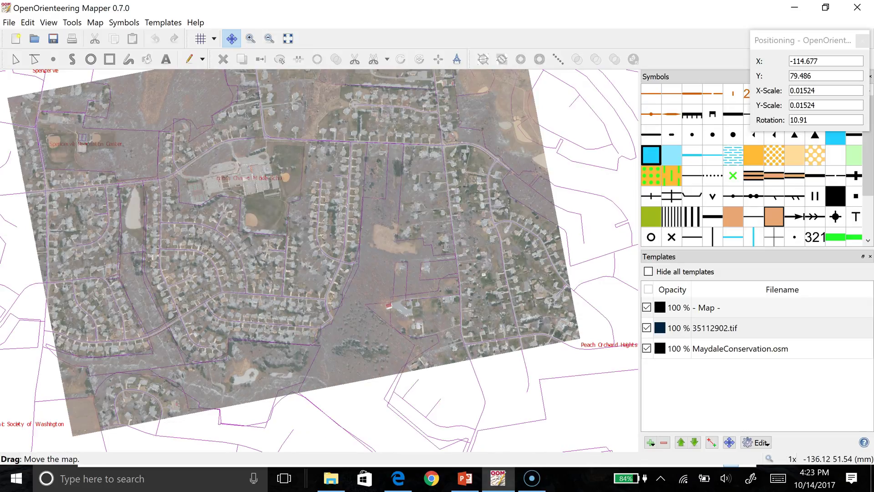
Select the 35112902.tif template again and fine-tune its position over the OpenStreetMap roads.
left_click(715, 328)
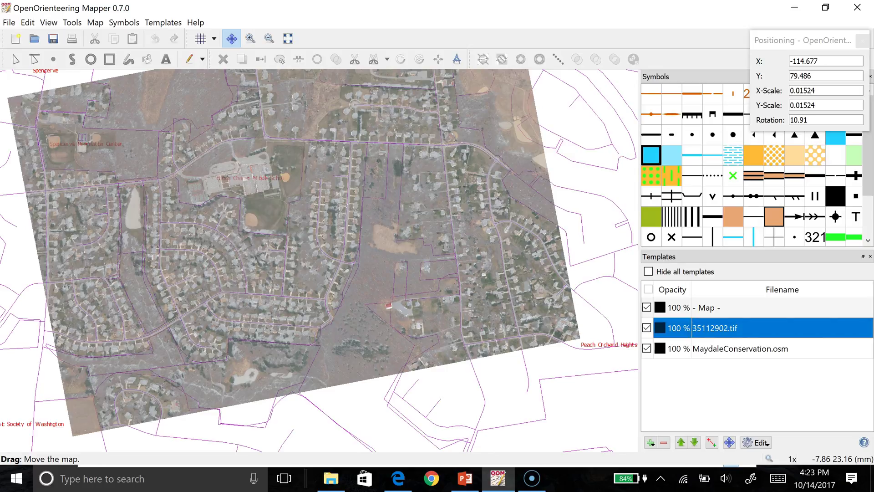
left_click(730, 442)
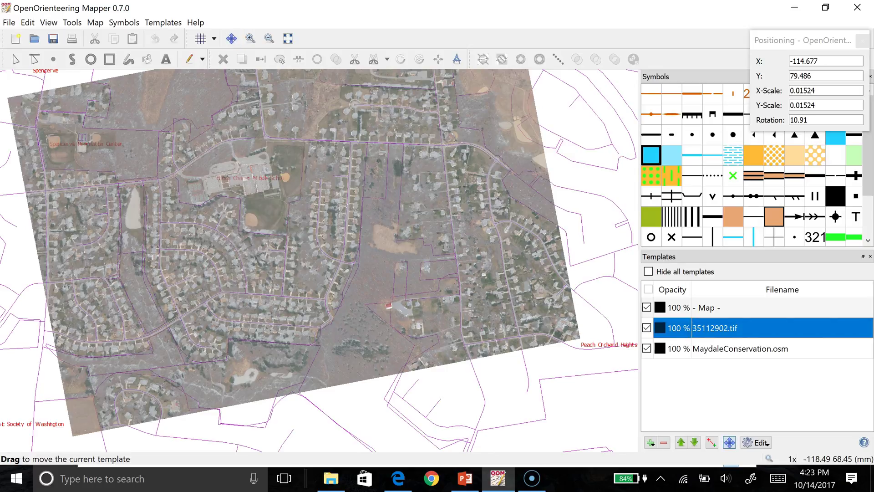
left_click_drag(319, 228, 283, 249)
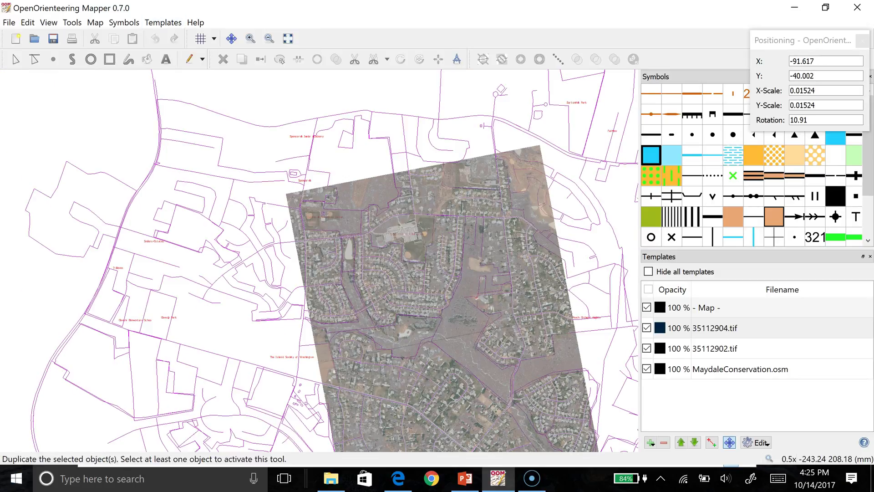
Nudge the 35112904.tif template slightly so its roads match the OpenStreetMap lines, and check the seam with 35112902.tif.
left_click(231, 39)
left_click_drag(491, 409, 518, 277)
scroll(423, 275, "up", 4)
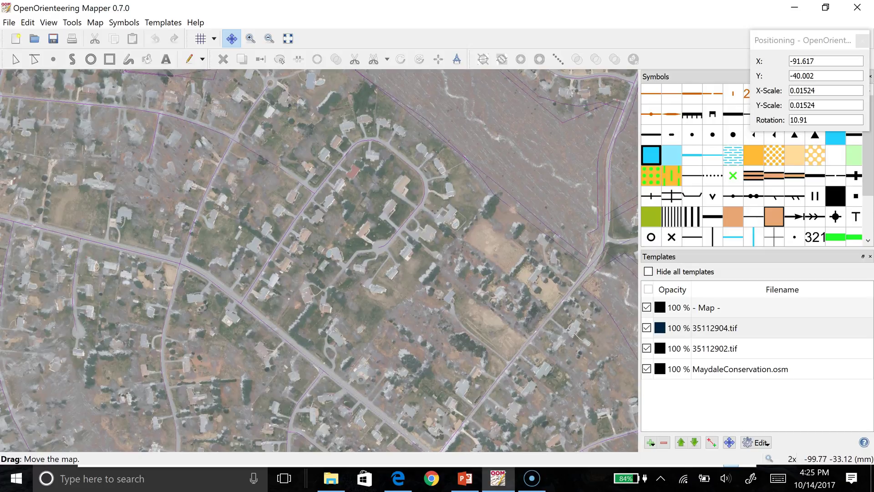
scroll(319, 260, "down", 1)
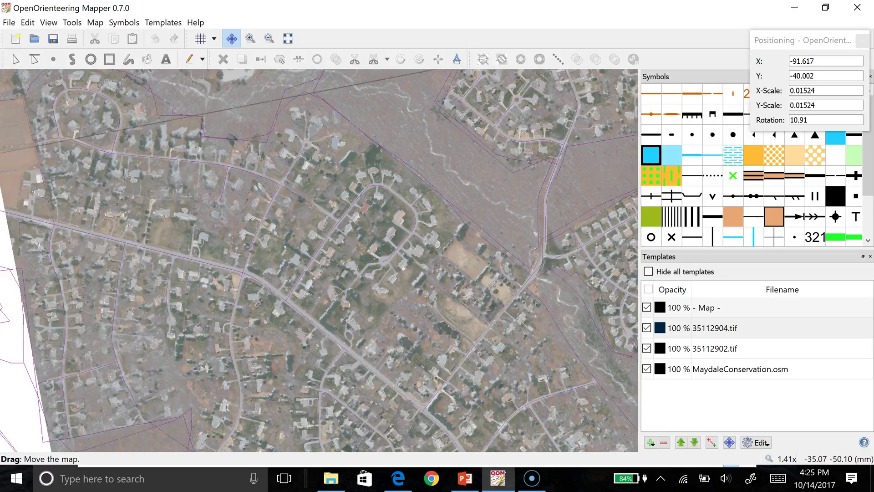
left_click(729, 328)
left_click(729, 443)
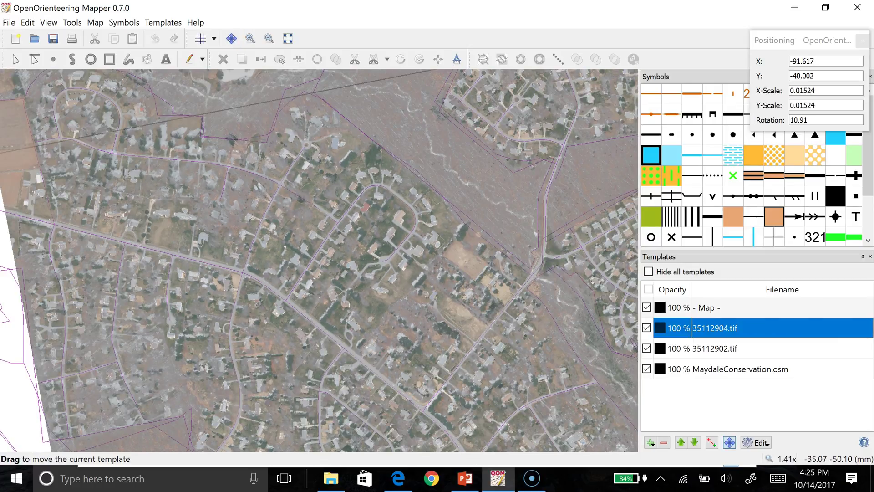
left_click_drag(139, 246, 138, 246)
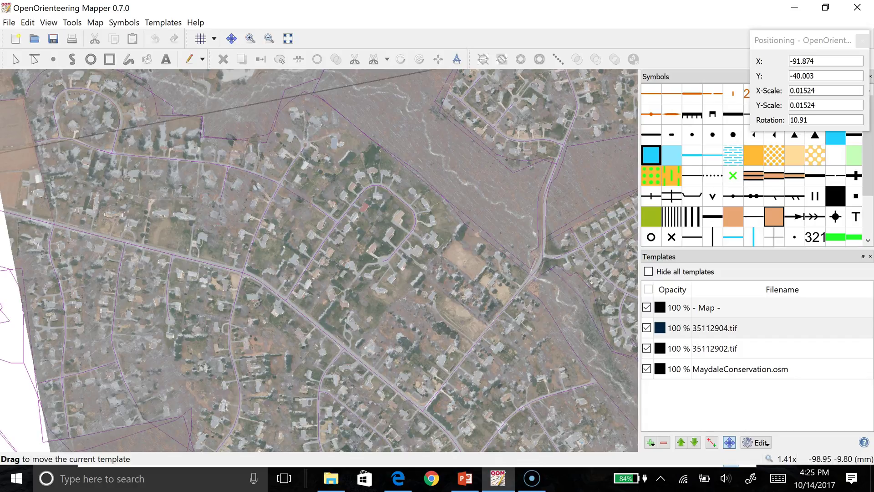
left_click(231, 39)
left_click_drag(319, 183, 331, 289)
left_click_drag(318, 205, 394, 274)
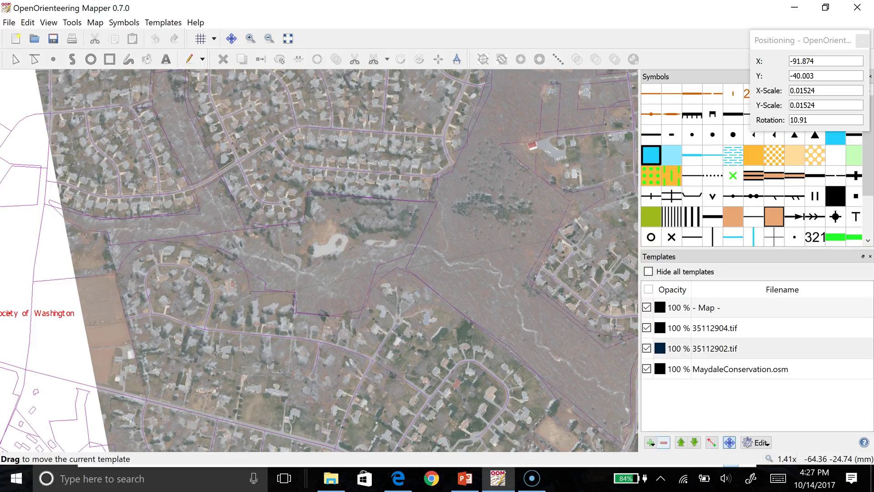
Switch to Xodo and open the recent document BeltsvilleTopo.pdf.
key("super")
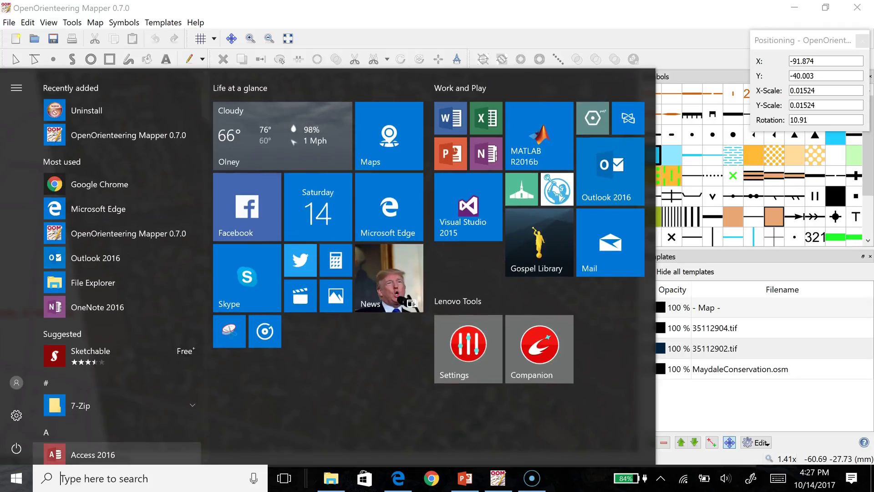
left_click(621, 117)
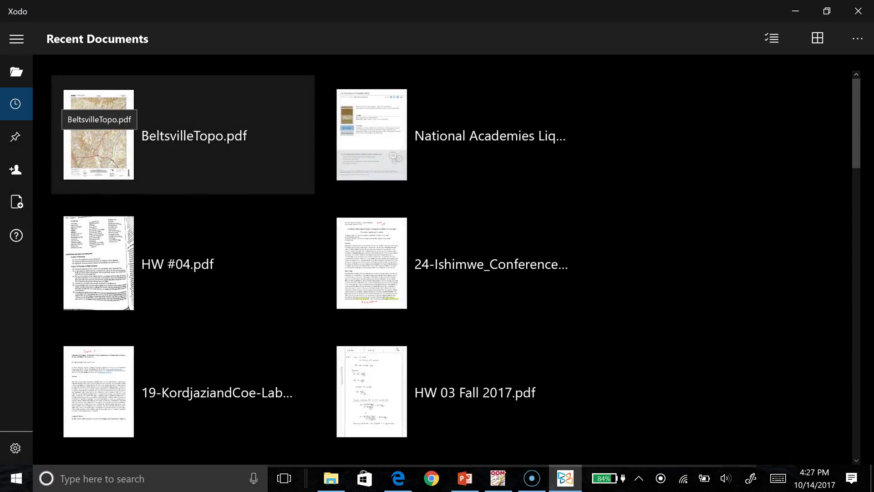
left_click(99, 110)
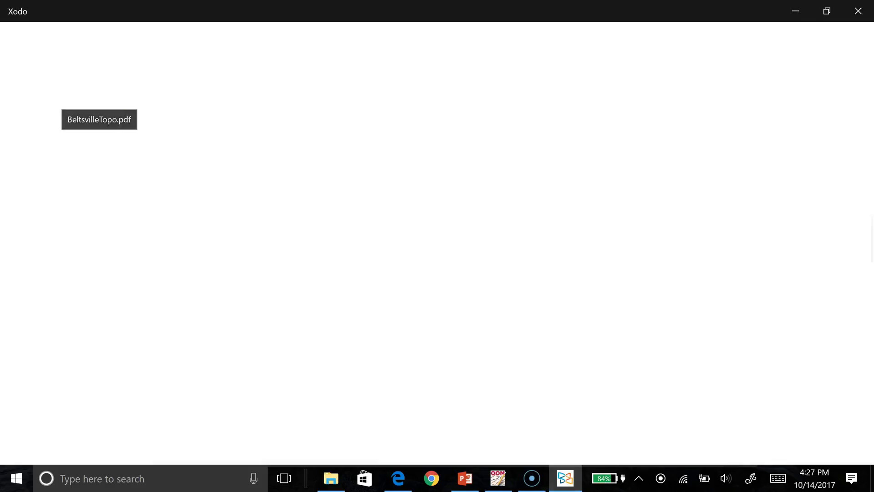
Locate the area around Maydale Dr and Hopefield Rd on the Beltsville topo map and frame it enlarged for a capture.
scroll(433, 239, "down", 1)
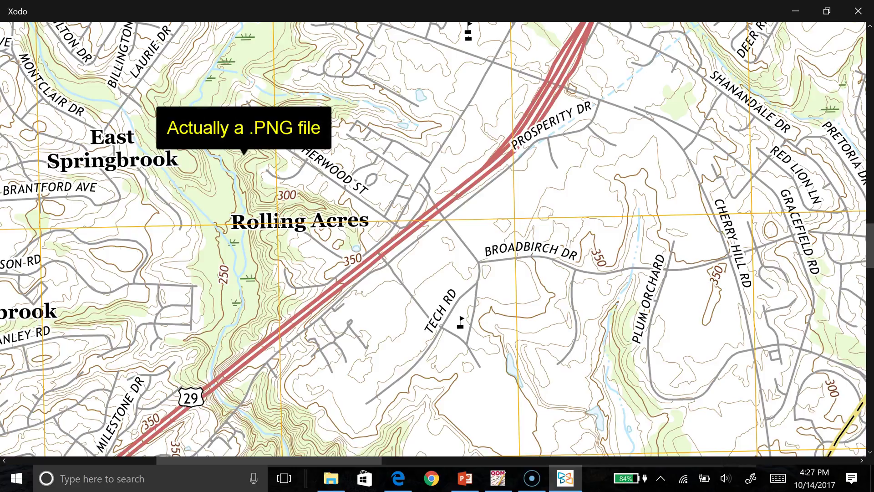
scroll(456, 306, "down", 3)
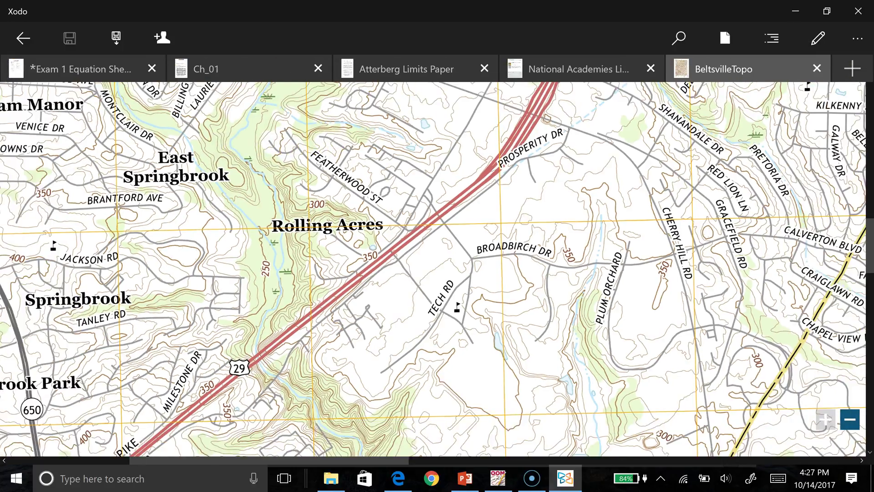
scroll(456, 304, "down", 5)
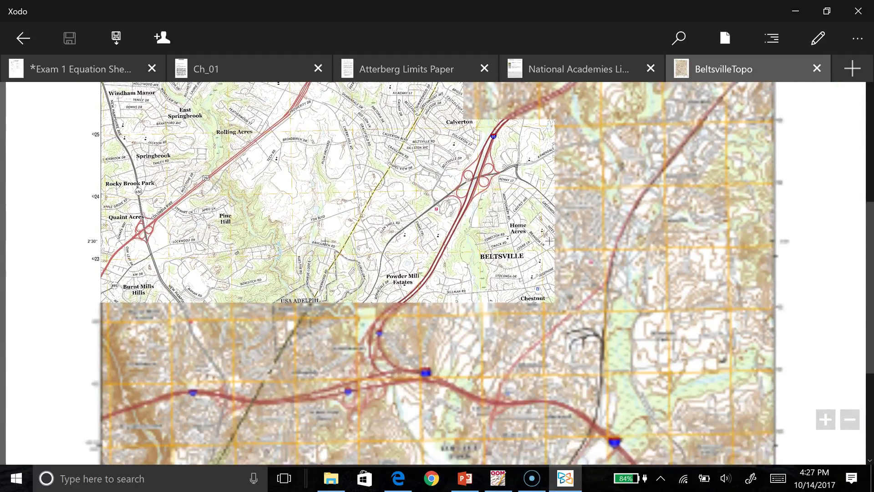
scroll(437, 273, "up", 5)
scroll(438, 273, "up", 1)
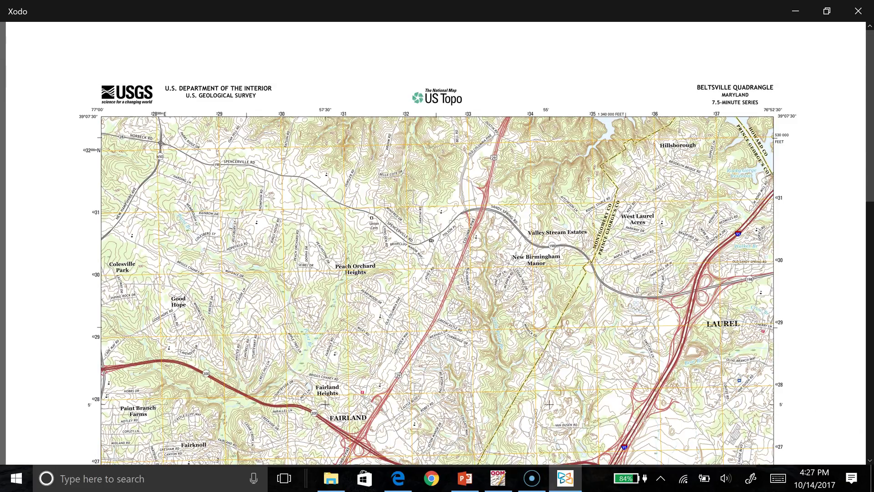
left_click(826, 418)
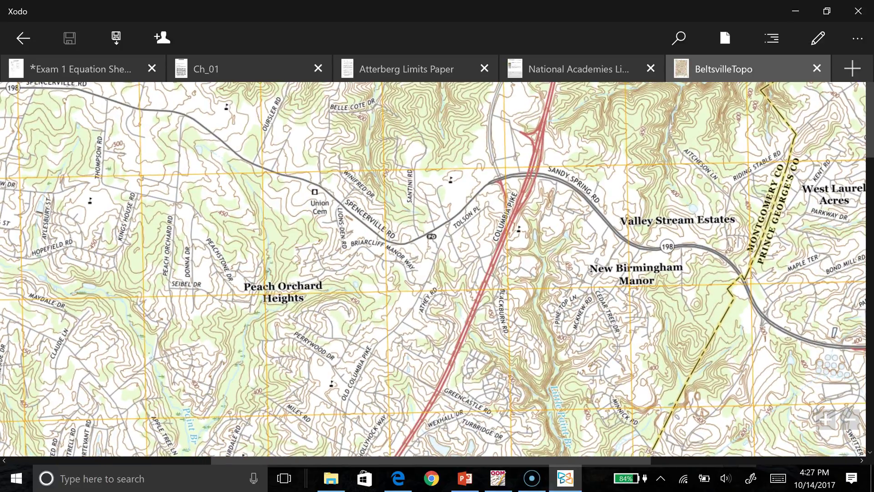
scroll(437, 273, "left", 5)
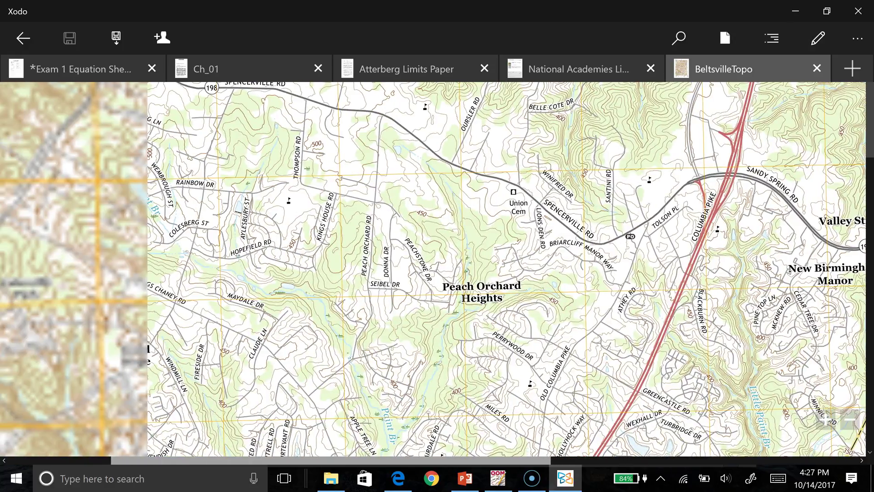
scroll(437, 273, "left", 2)
left_click(825, 418)
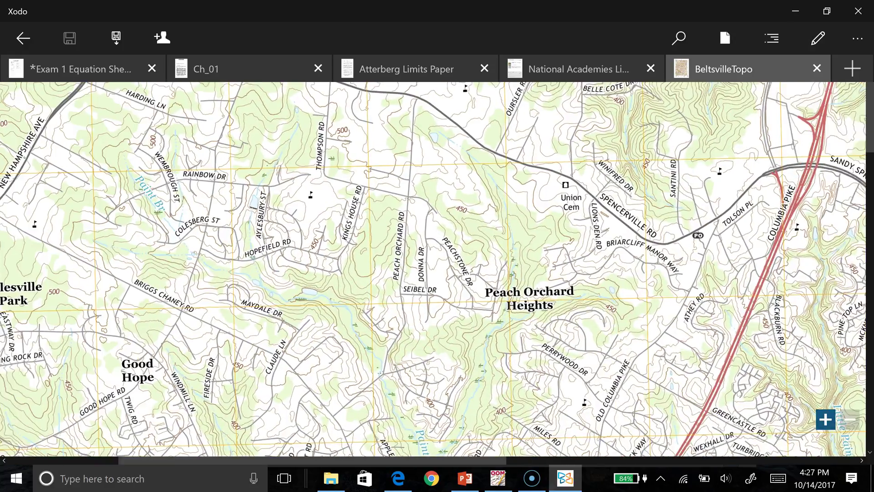
left_click_drag(245, 248, 244, 226)
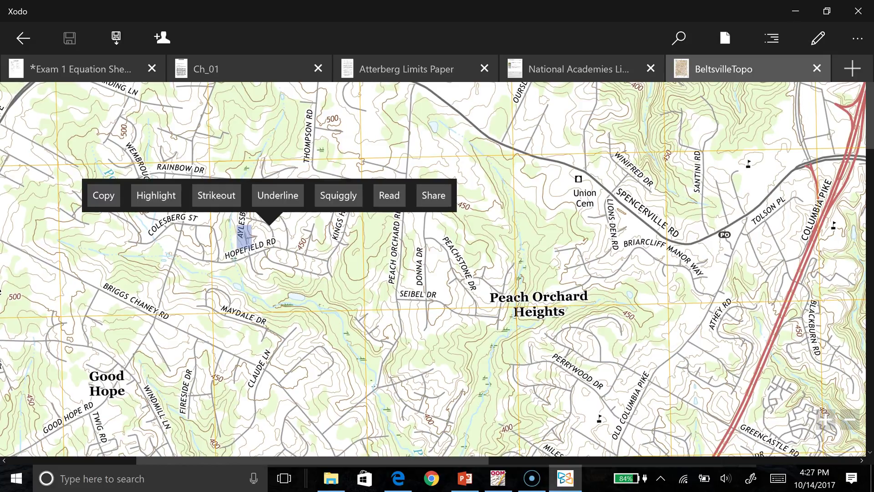
scroll(437, 273, "left", 15)
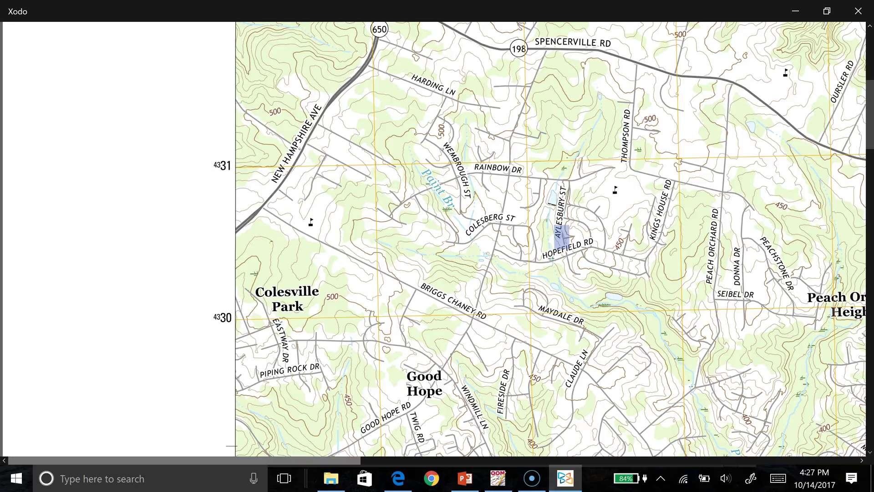
scroll(437, 244, "right", 7)
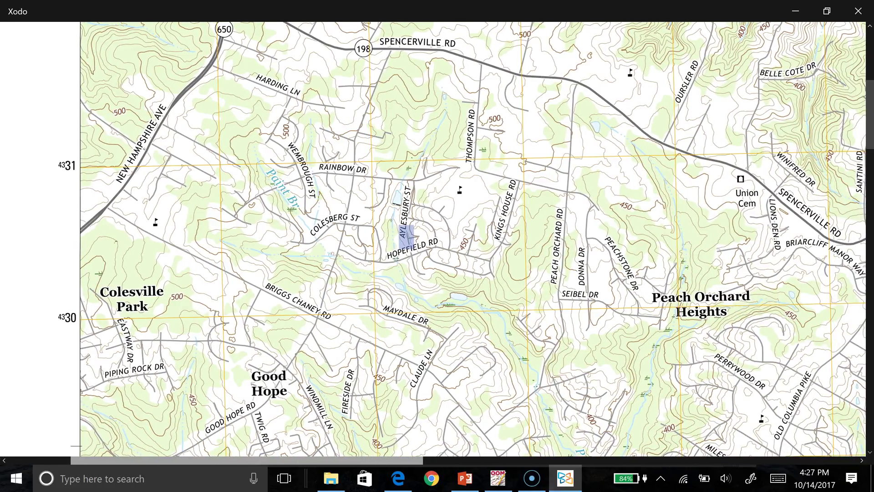
scroll(474, 239, "up", 3)
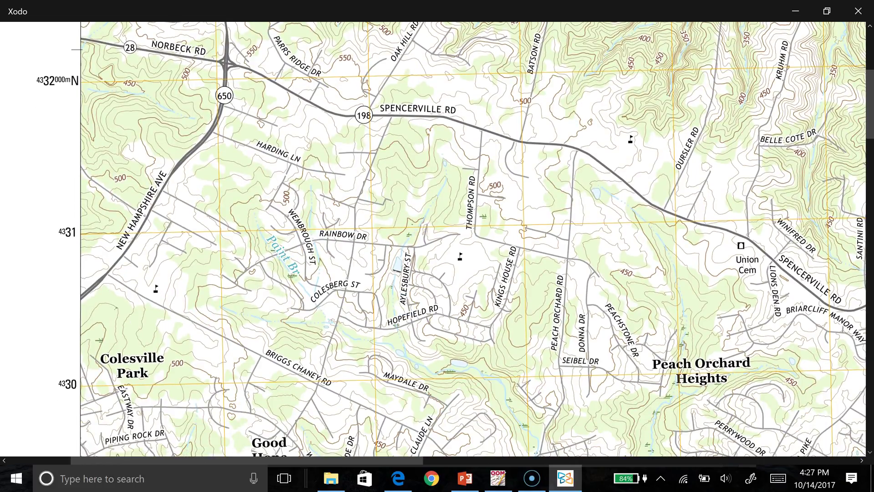
scroll(474, 239, "down", 3)
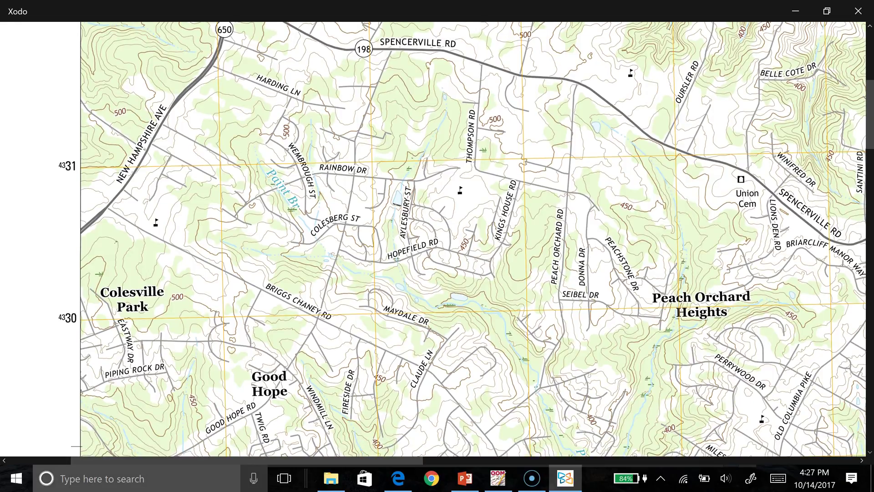
Capture a rectangular snip of the topo map from Harding Ln to Peach Orchard Heights with the Snipping Tool.
key("super")
type("snip")
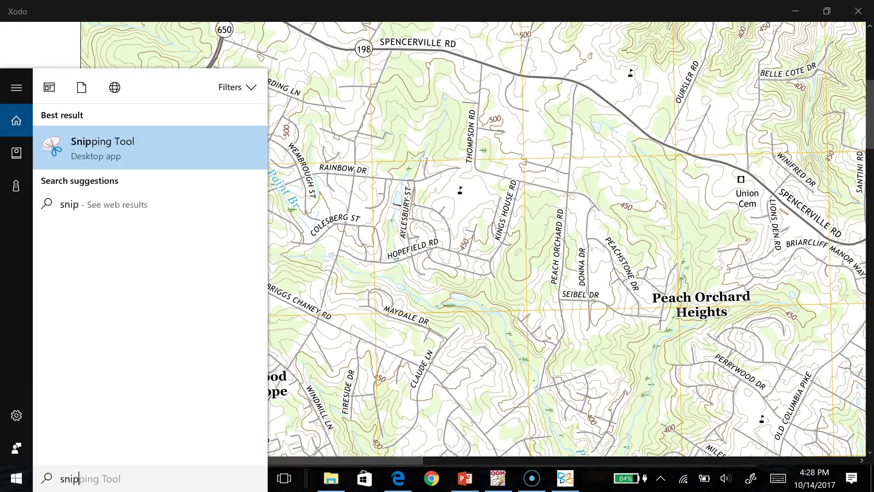
key("Return")
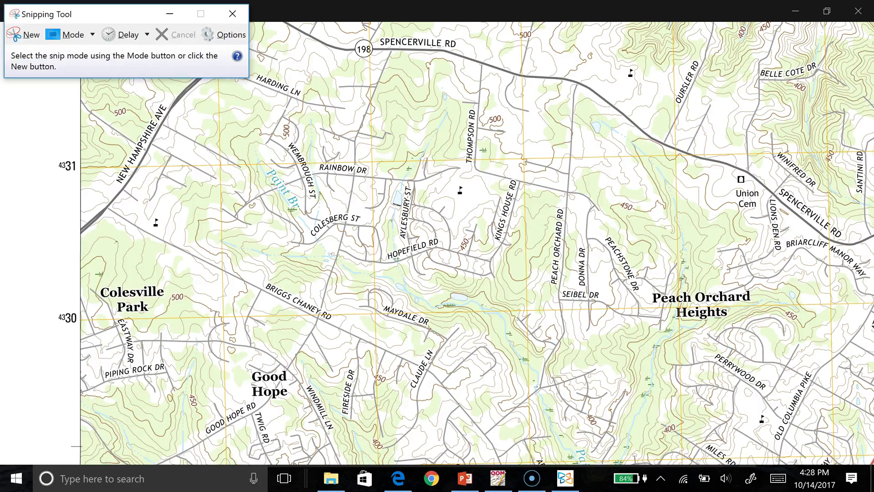
key("ctrl+n")
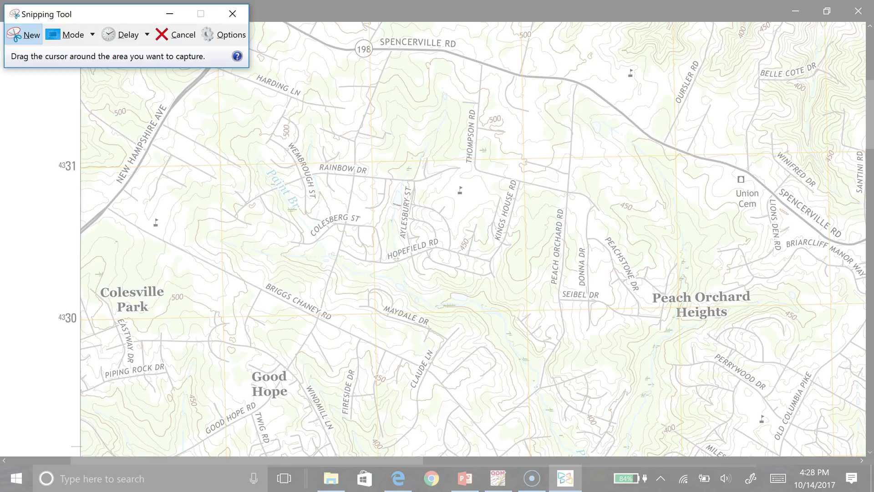
left_click_drag(210, 72, 702, 439)
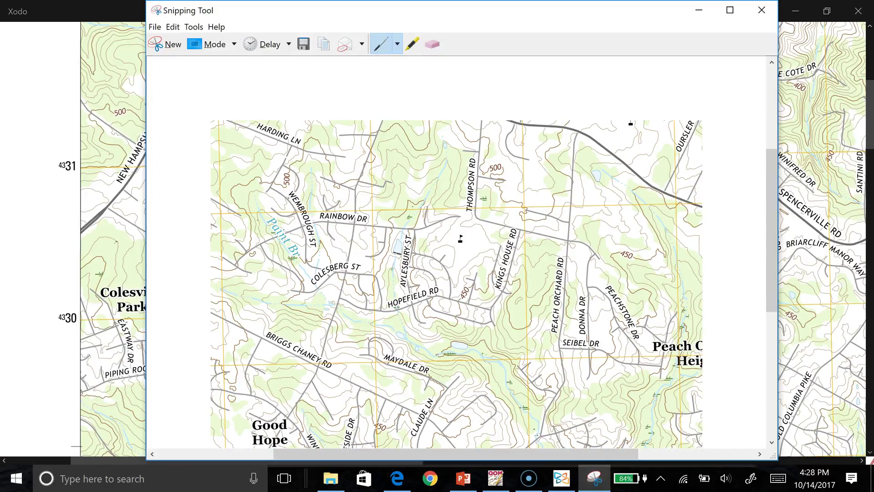
Save the snip as a PNG named TopoMap in the Example folder under Orienteering Maps.
left_click(155, 27)
left_click(95, 56)
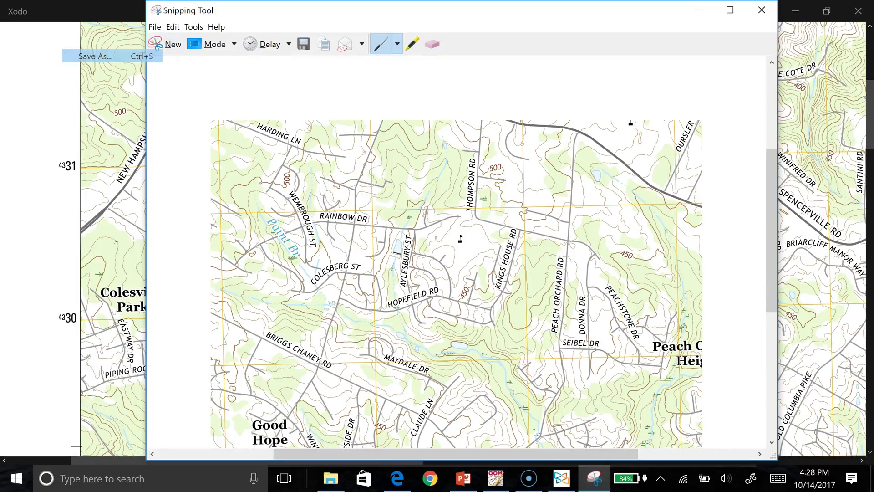
scroll(326, 190, "down", 3)
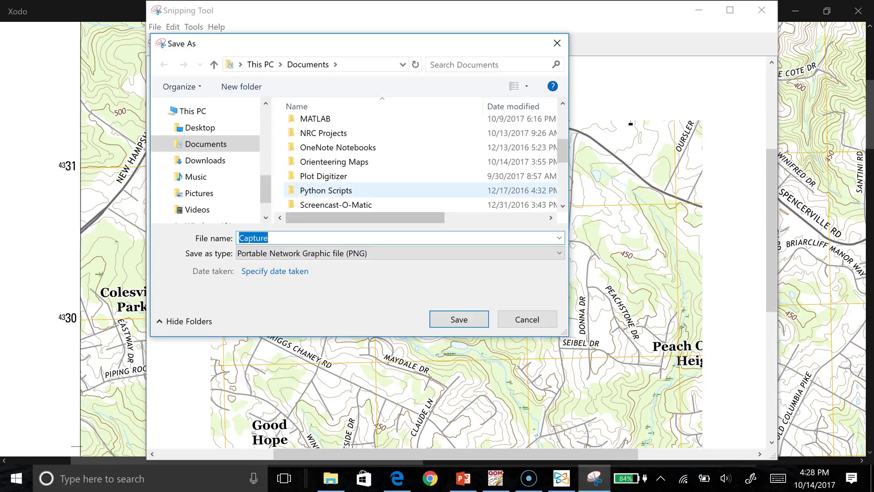
double_click(334, 162)
double_click(305, 126)
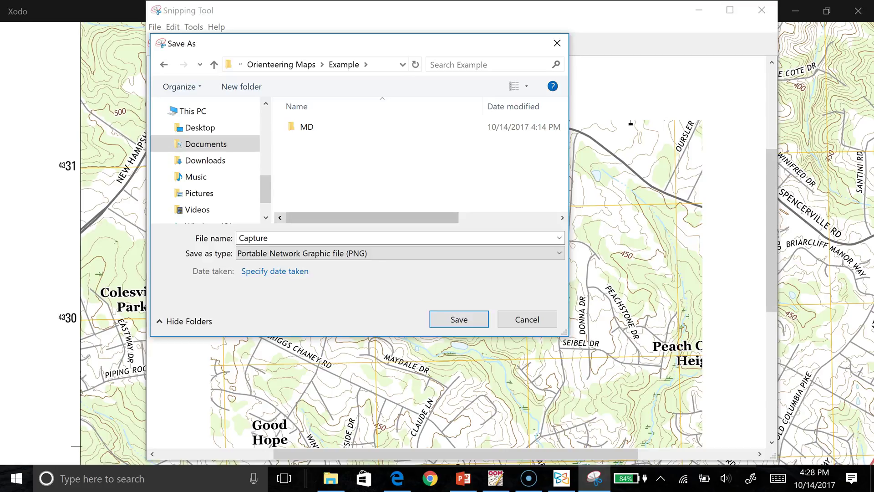
left_click(300, 238)
type("TopoMap")
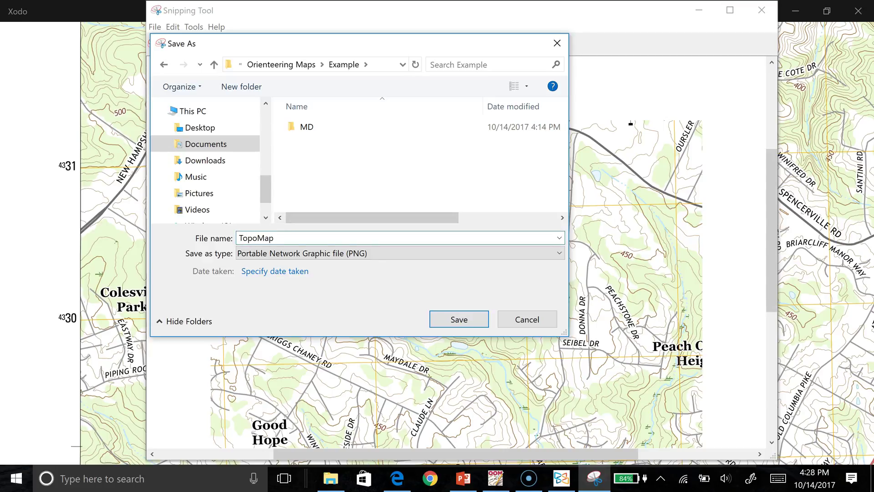
left_click(459, 319)
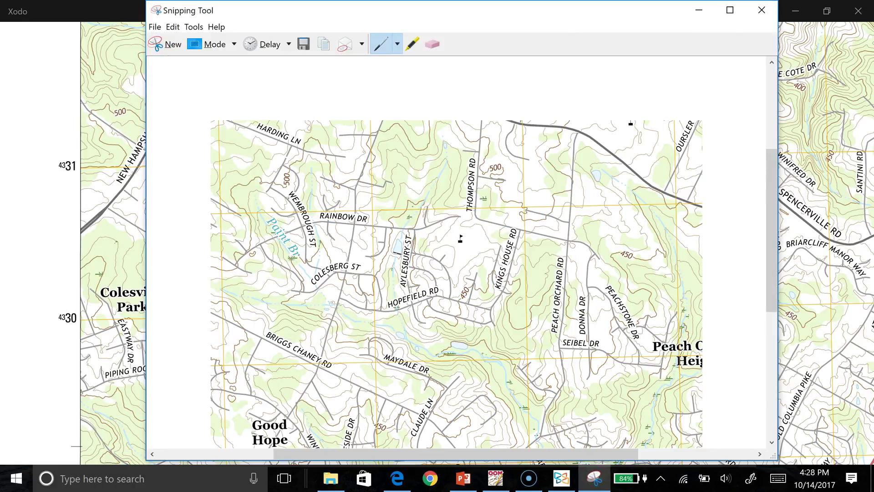
Close the Snipping Tool and switch to OpenOrienteering Mapper.
left_click(762, 10)
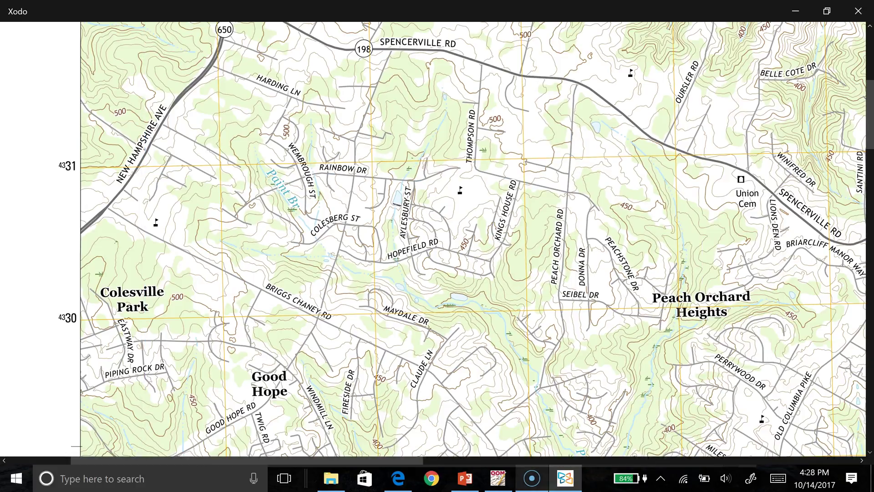
left_click(496, 478)
scroll(420, 261, "down", 2)
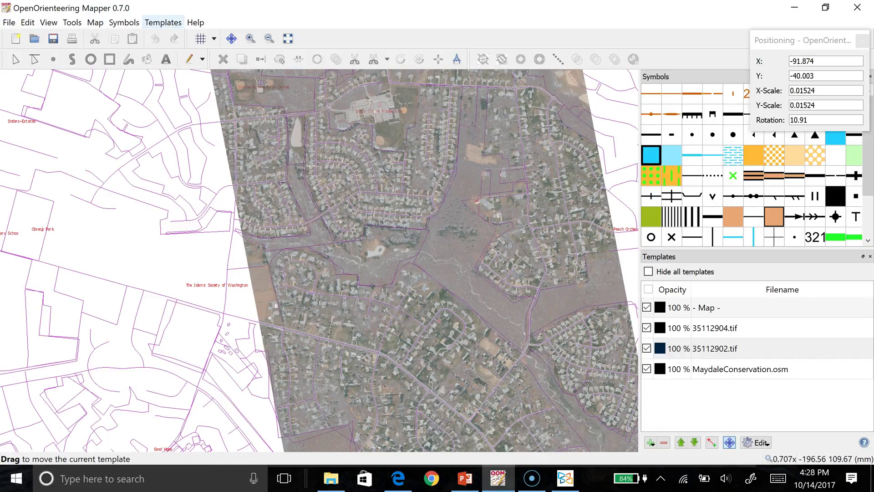
left_click(10, 22)
left_click(27, 105)
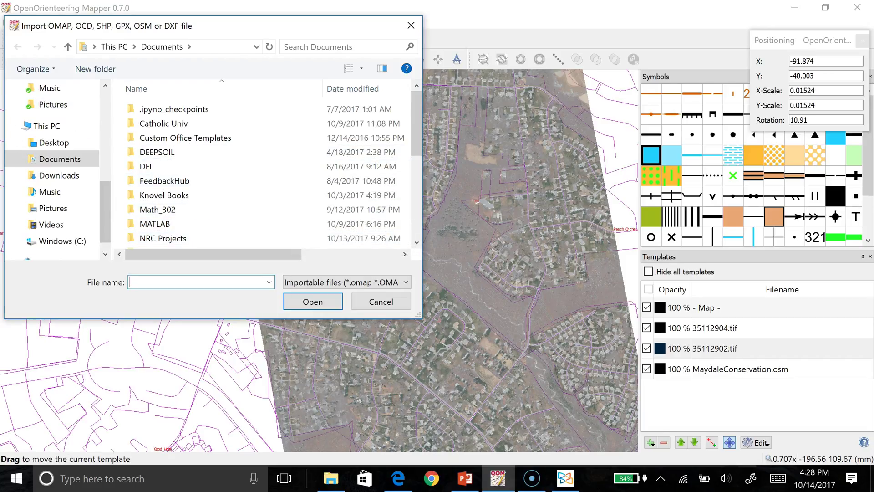
left_click(381, 301)
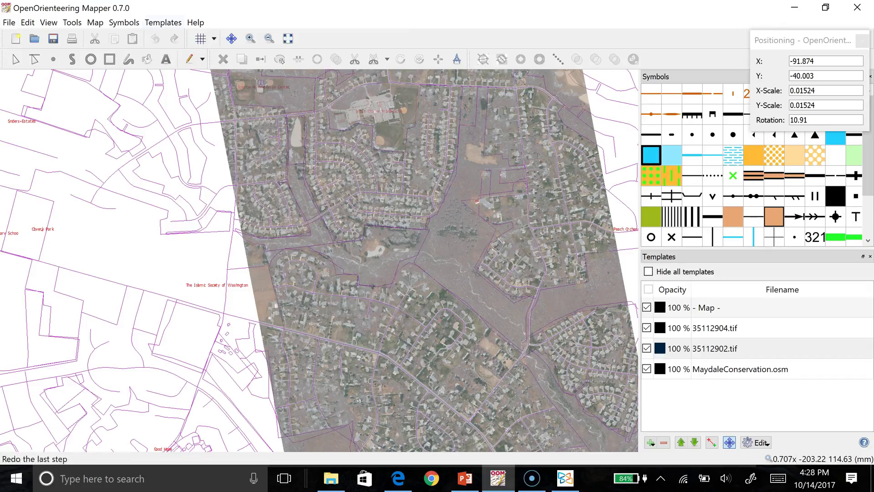
Open TopoMap from the Orienteering Maps Example folder as a template, scaled at 0.1524 meters per pixel.
left_click(163, 23)
left_click(191, 52)
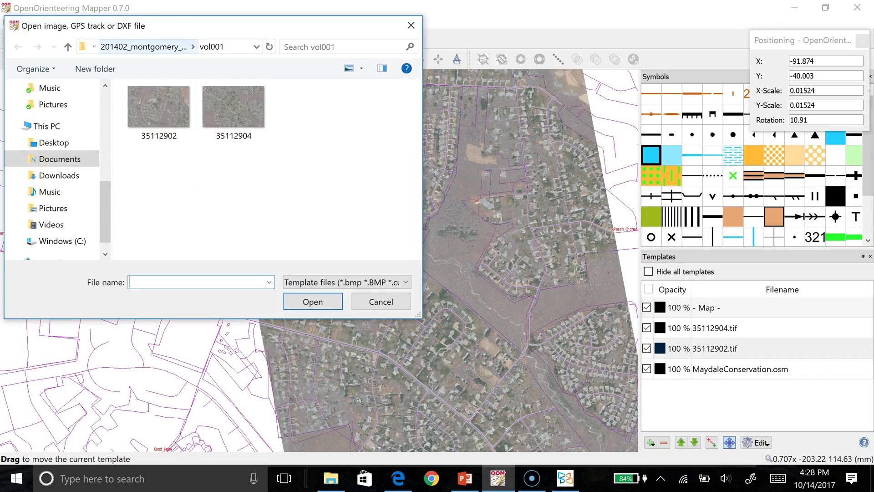
left_click(144, 46)
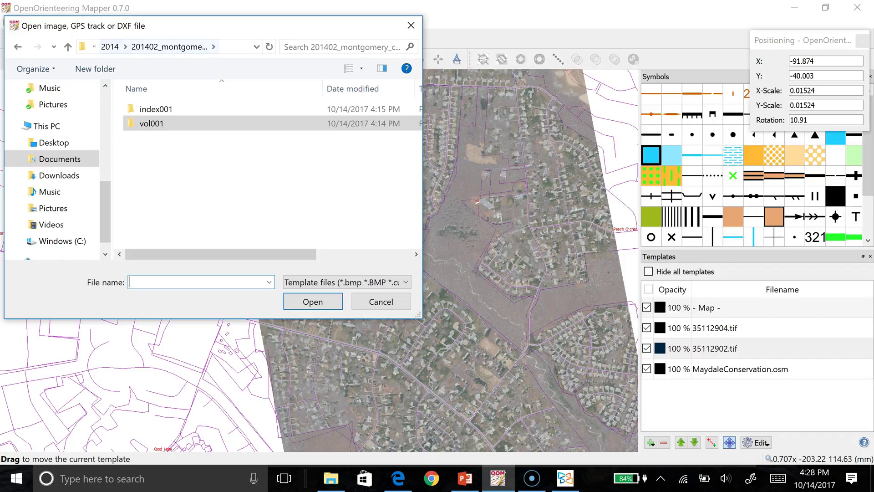
left_click(110, 46)
left_click(116, 46)
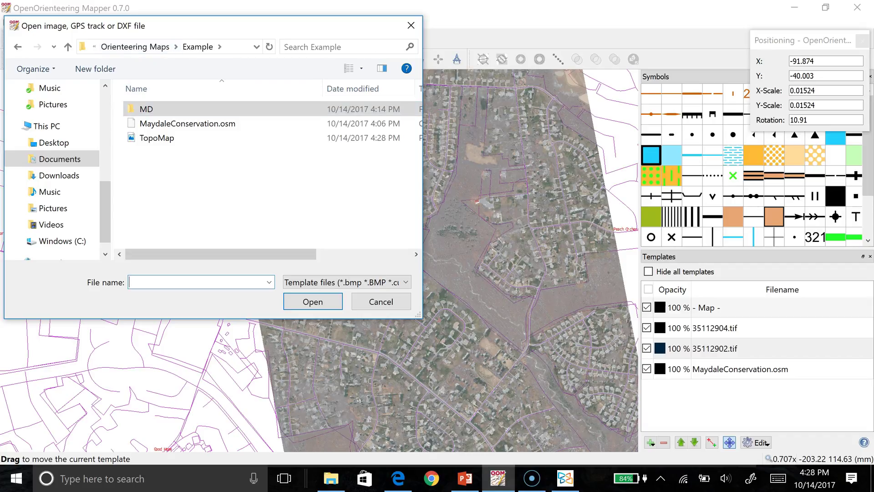
left_click(156, 137)
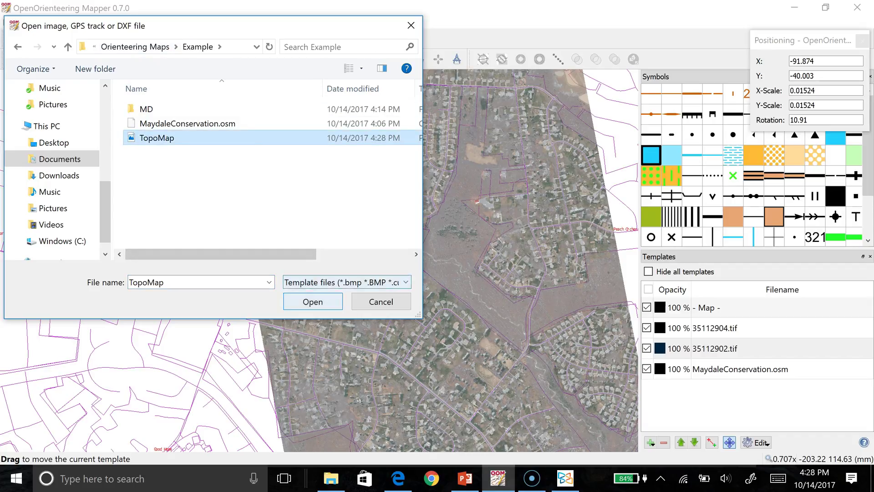
left_click(313, 301)
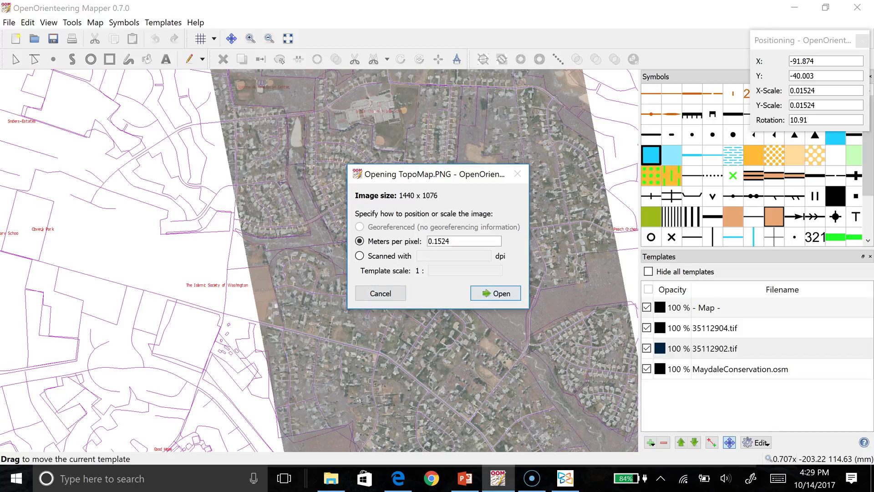
left_click(495, 294)
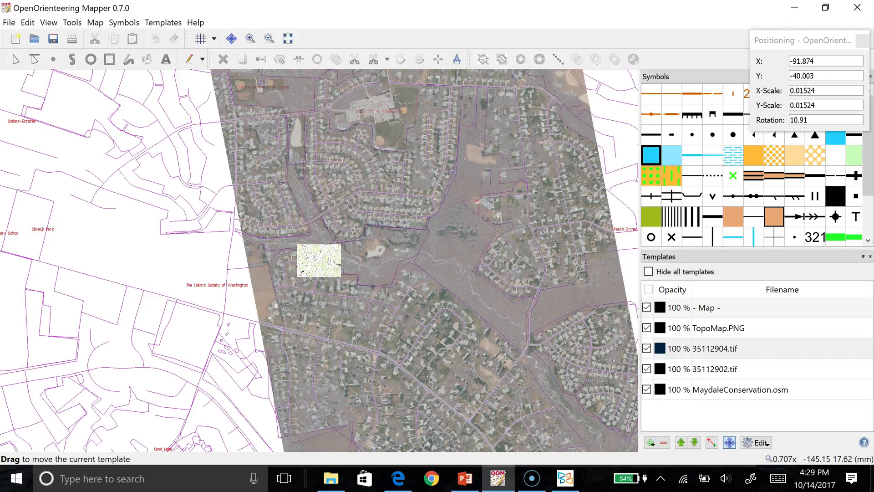
Move the TopoMap.PNG template slightly southeast over the orthoimagery.
scroll(327, 253, "up", 2)
scroll(334, 264, "up", 4)
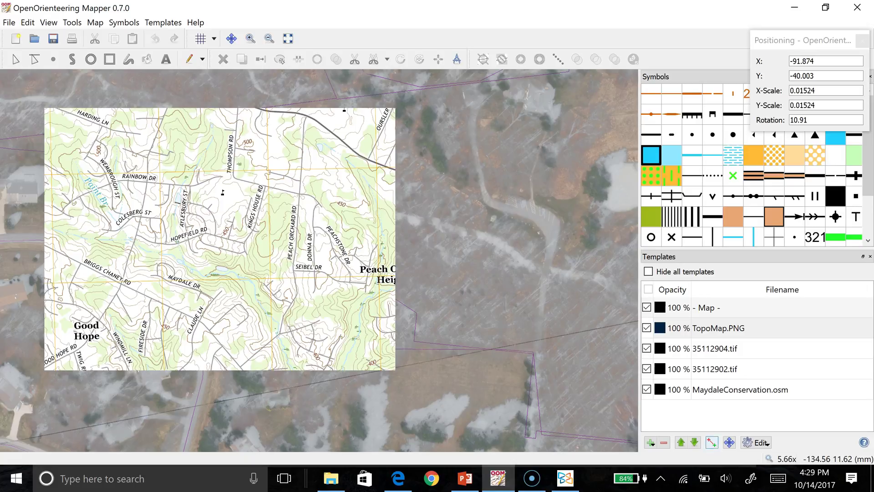
left_click(730, 443)
left_click(730, 442)
left_click_drag(279, 255, 349, 271)
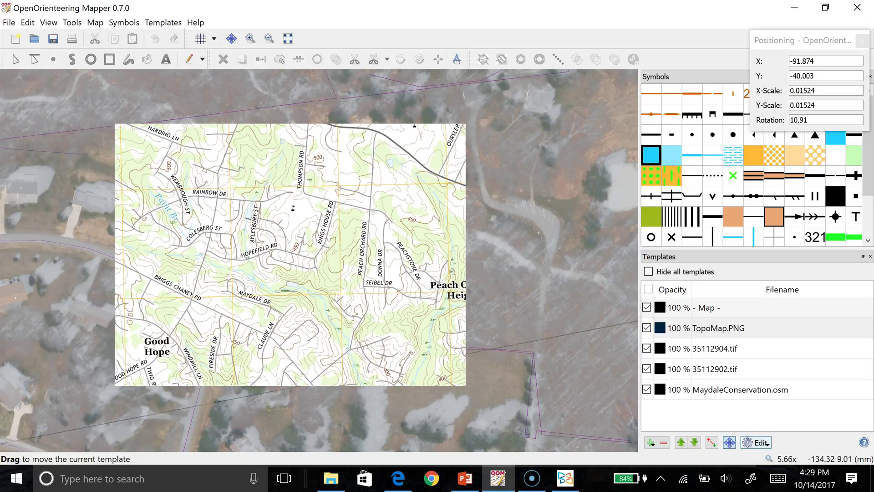
Set the TopoMap.PNG template's rotation to 10.91 in its positioning properties.
left_click(768, 444)
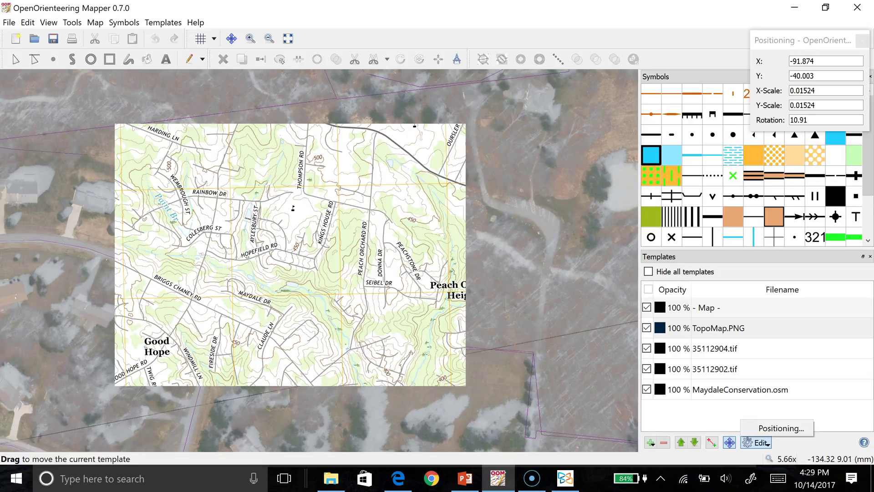
left_click(781, 428)
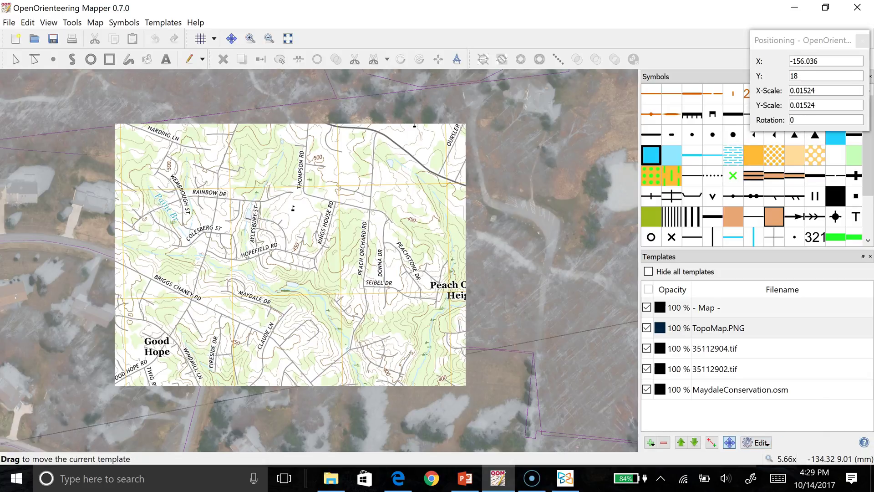
double_click(814, 120)
type("10")
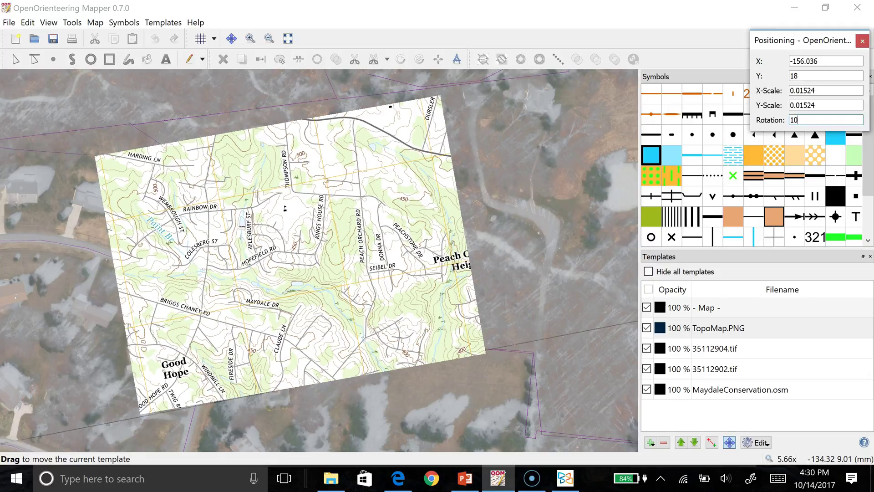
type(".91")
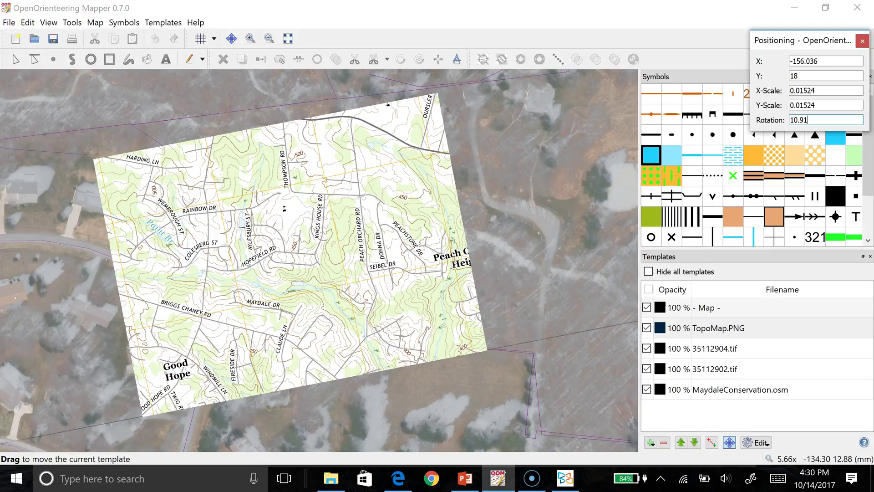
Reduce the TopoMap.PNG template's opacity to 50 %.
double_click(661, 328)
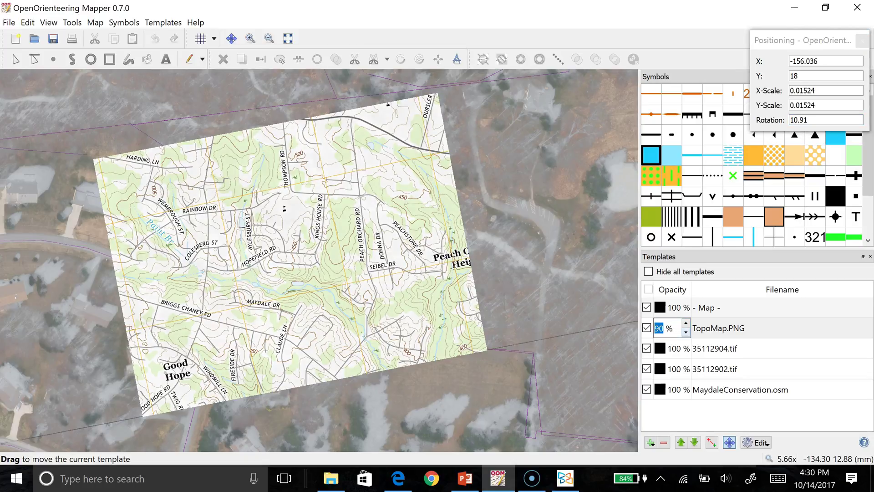
scroll(669, 328, "down", 4)
scroll(669, 328, "down", 3)
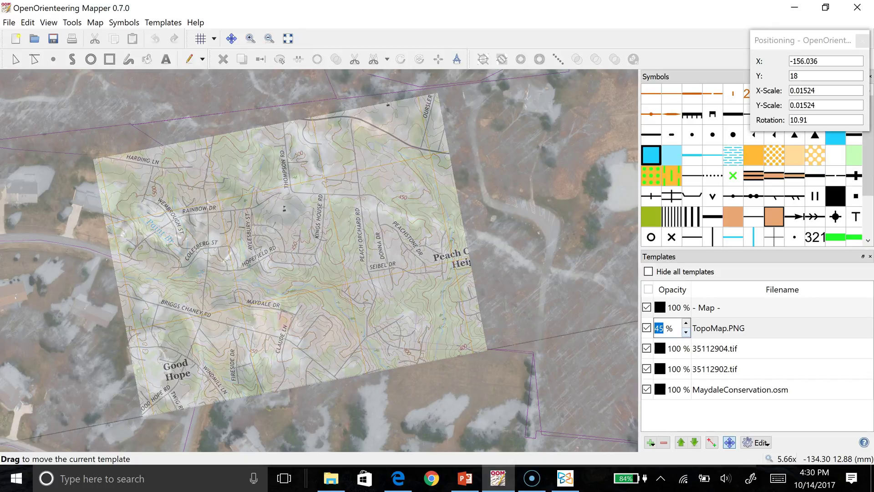
scroll(669, 327, "up", 1)
Hide the 35112904.tif and 35112902.tif templates to compare the topo map with the OpenStreetMap lines.
left_click(647, 348)
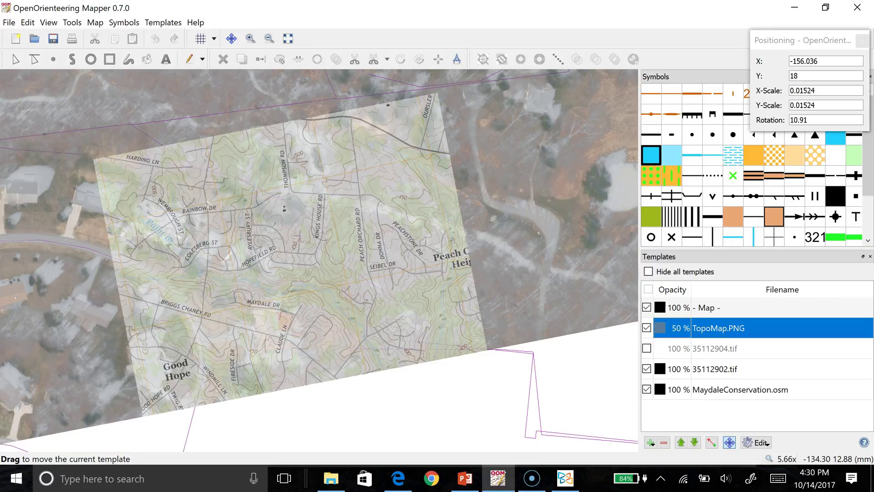
left_click(647, 369)
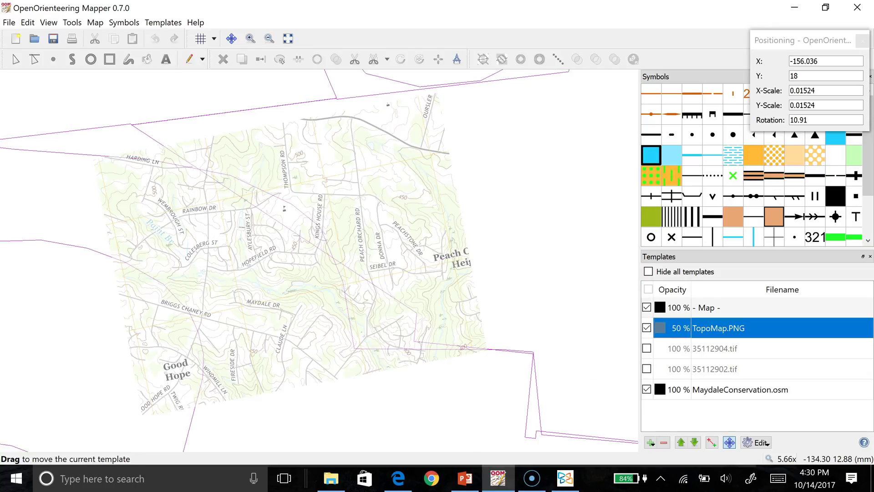
scroll(547, 299, "down", 2)
scroll(537, 296, "down", 2)
scroll(538, 296, "up", 2)
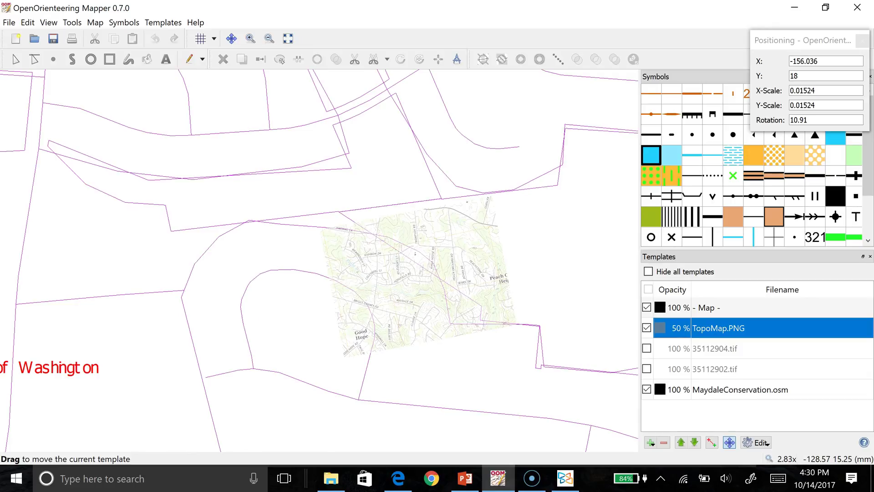
Raise the TopoMap.PNG template's opacity above 50 % so the topo map stands out more.
double_click(679, 328)
scroll(665, 328, "up", 5)
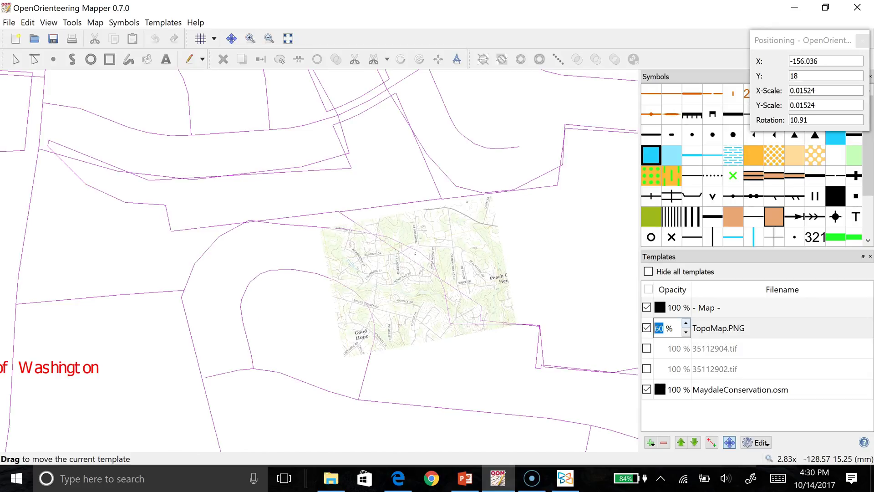
scroll(664, 328, "up", 1)
key("Up")
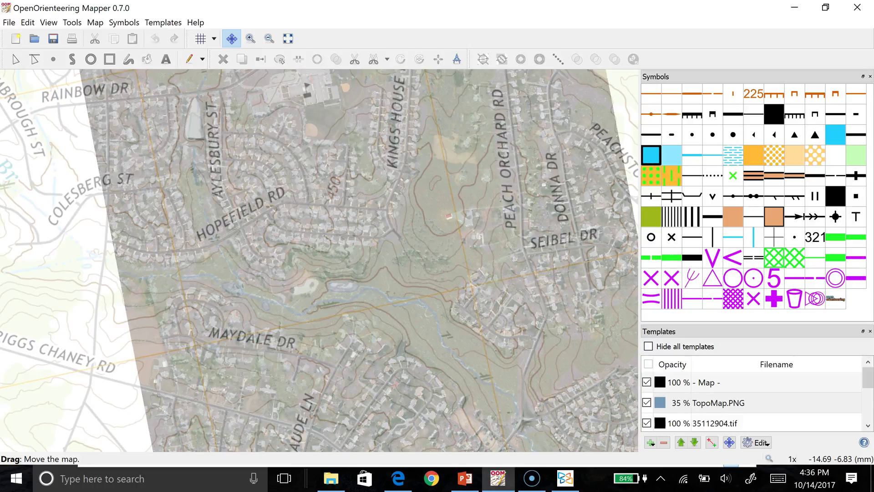
Turn off both orthoimagery templates, 35112902.tif and 35112904.tif, leaving only the topo template showing.
scroll(752, 400, "down", 2)
left_click(647, 400)
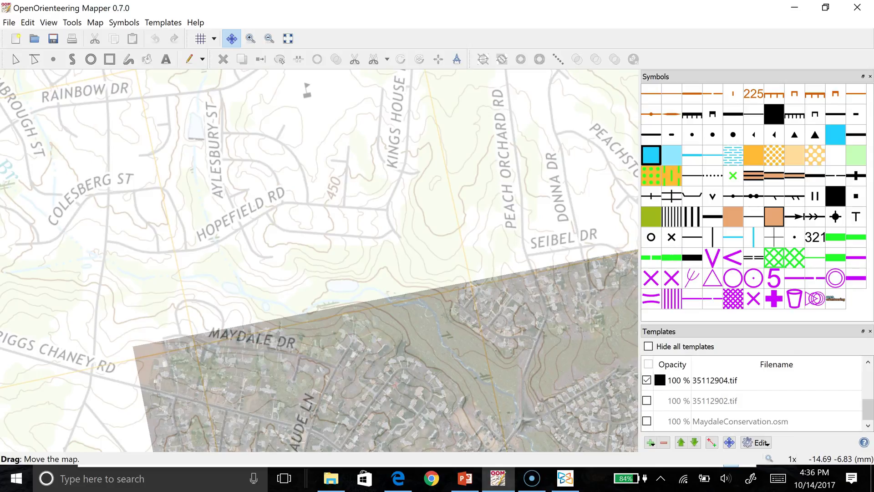
left_click(647, 379)
scroll(752, 401, "up", 2)
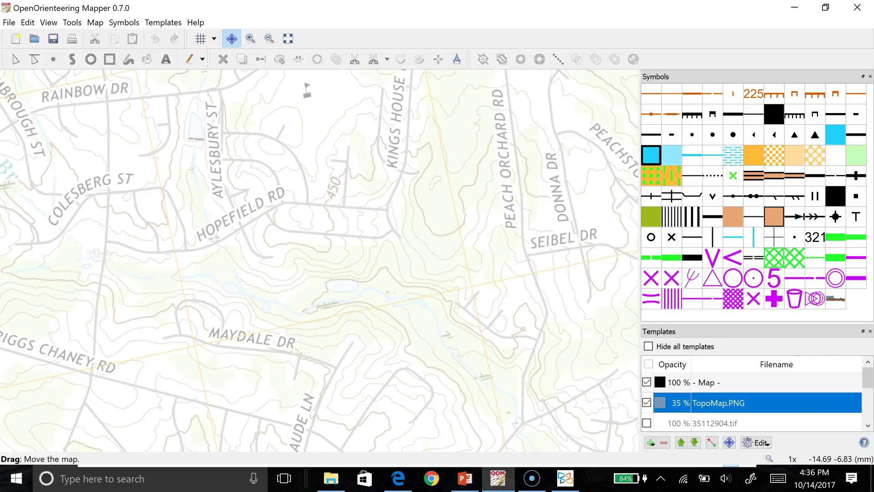
Set the TopoMap.PNG template's opacity to 75 %.
double_click(665, 403)
key("Up")
key("Up")
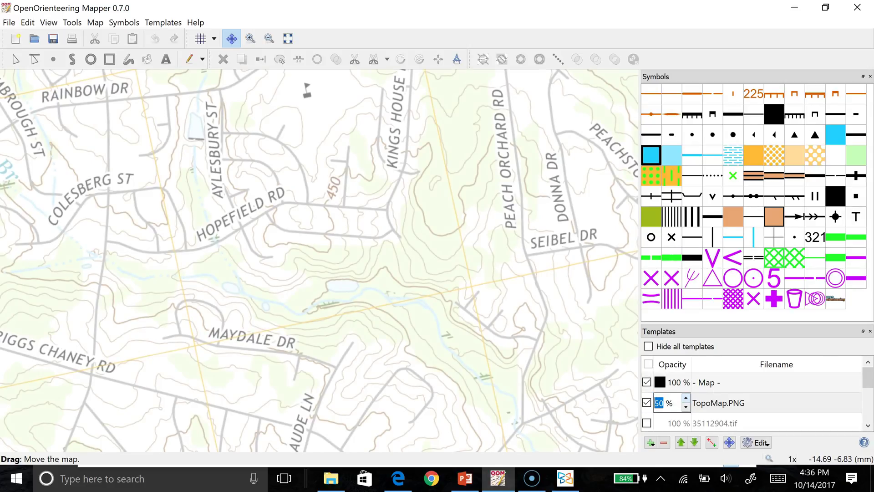
key("Up")
key("Up")
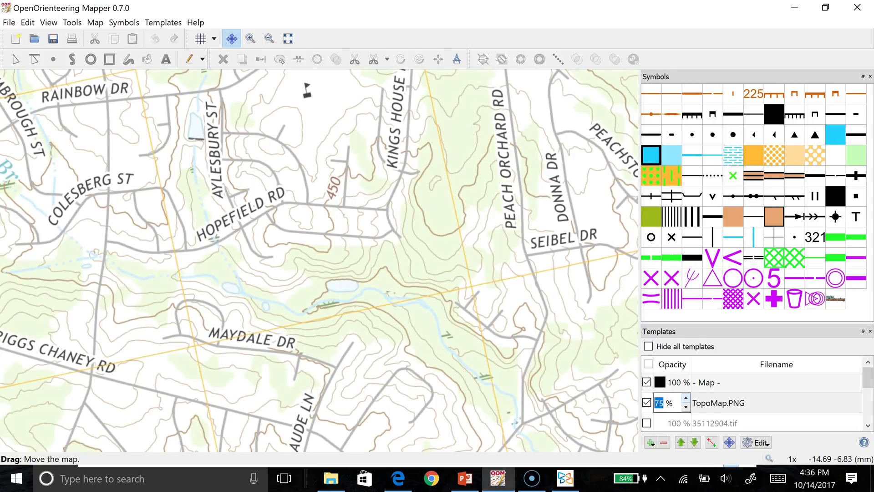
scroll(599, 382, "down", 1)
scroll(601, 380, "up", 1)
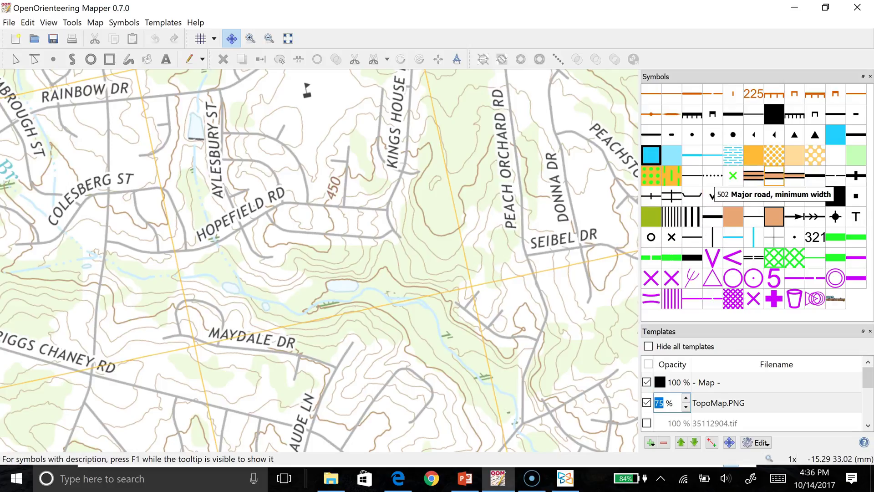
Trace Maydale Dr as a road line about 632 m long, and its short southern side road about 88 m long.
left_click(794, 175)
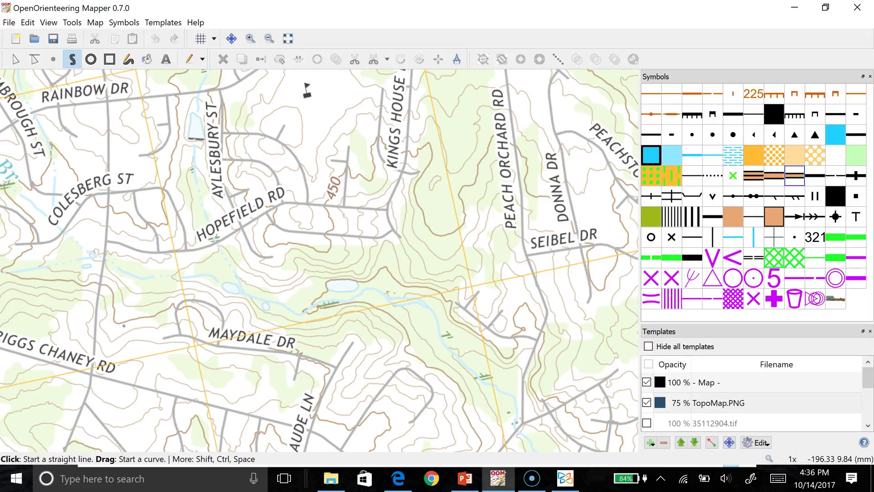
scroll(152, 338, "up", 1)
scroll(151, 338, "up", 1)
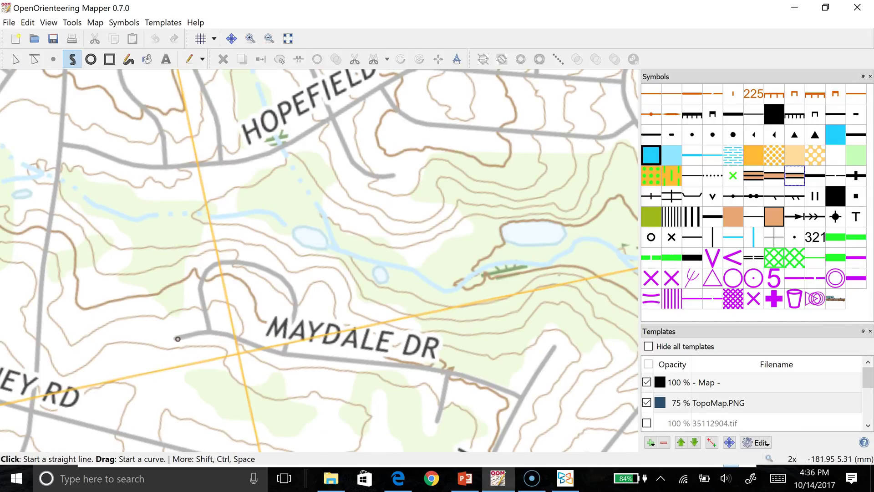
left_click(177, 338)
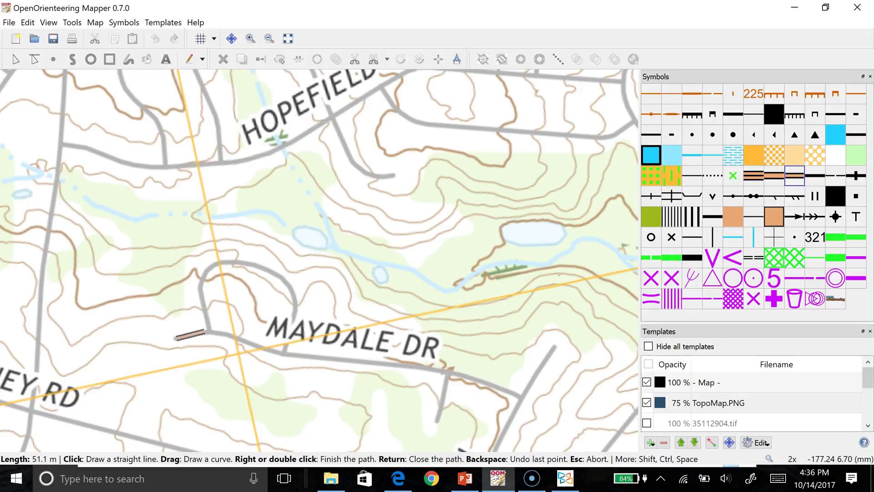
left_click(207, 331)
left_click(303, 356)
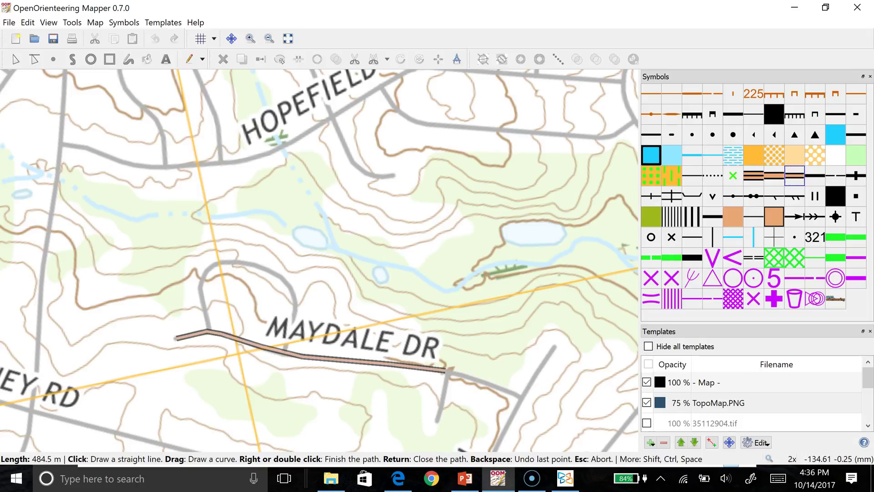
left_click(446, 371)
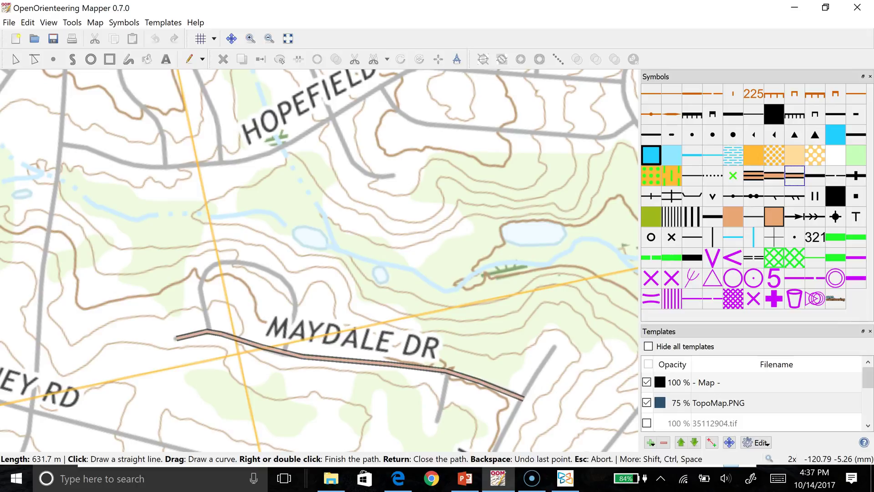
right_click(523, 399)
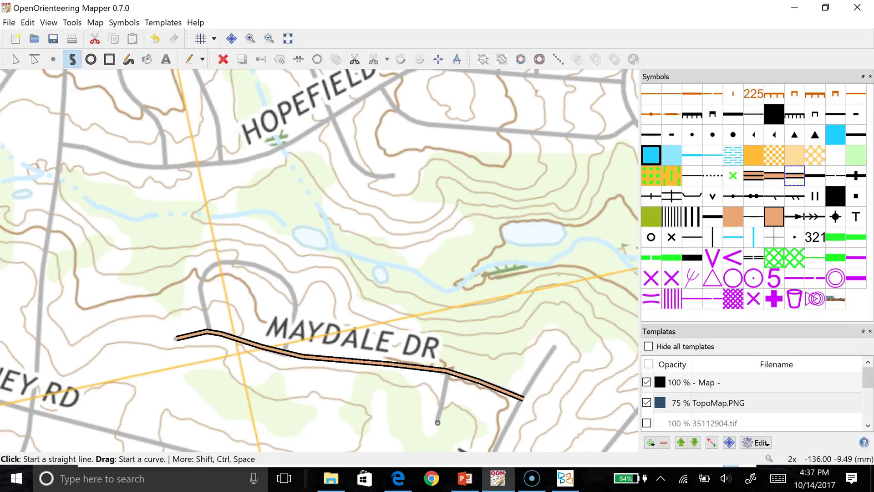
left_click(438, 423)
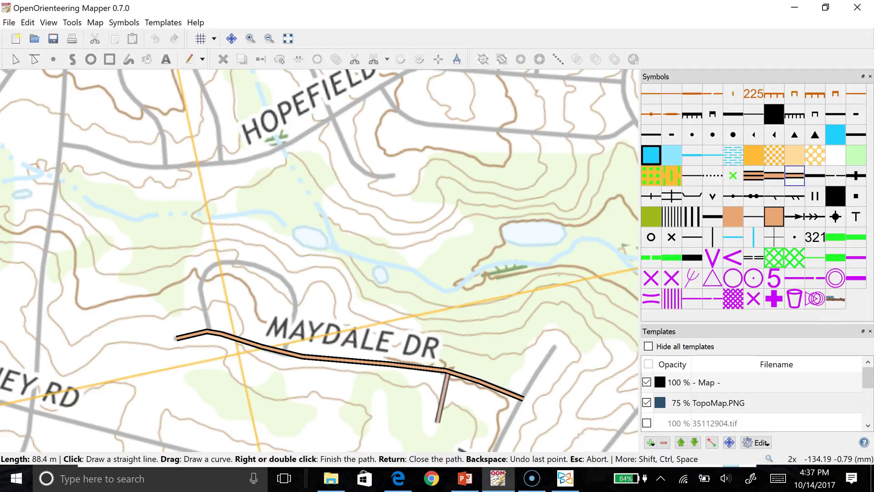
right_click(449, 376)
Trace the loop road north of Maydale Dr as a road line about 387 m long, joining Maydale Dr at both ends.
scroll(522, 397, "down", 2)
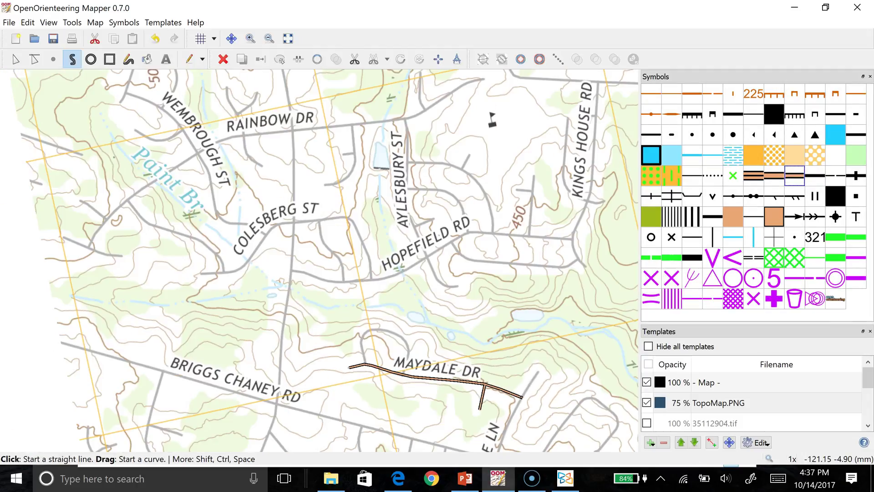
scroll(364, 368, "up", 3)
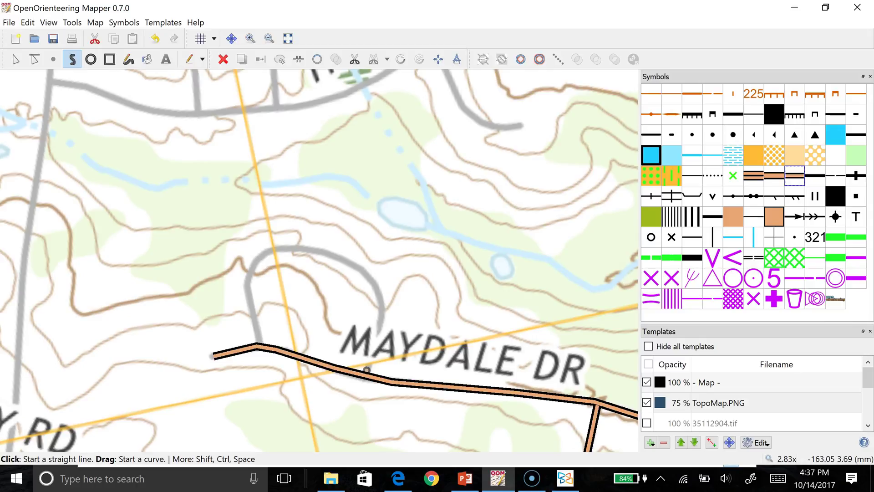
left_click(366, 370)
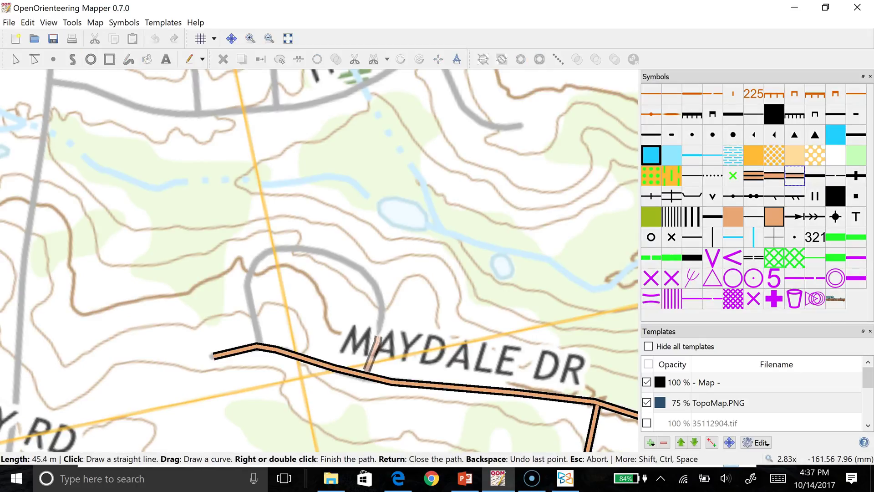
left_click(380, 287)
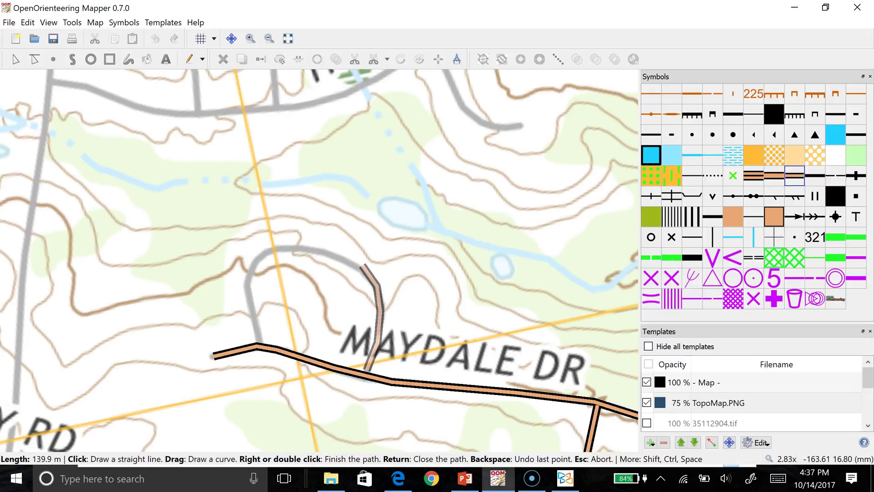
left_click(362, 264)
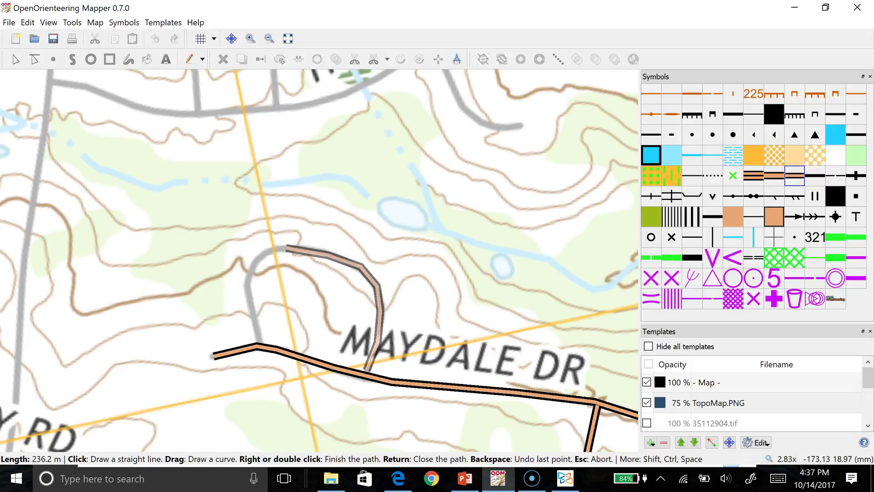
left_click(293, 244)
left_click(272, 250)
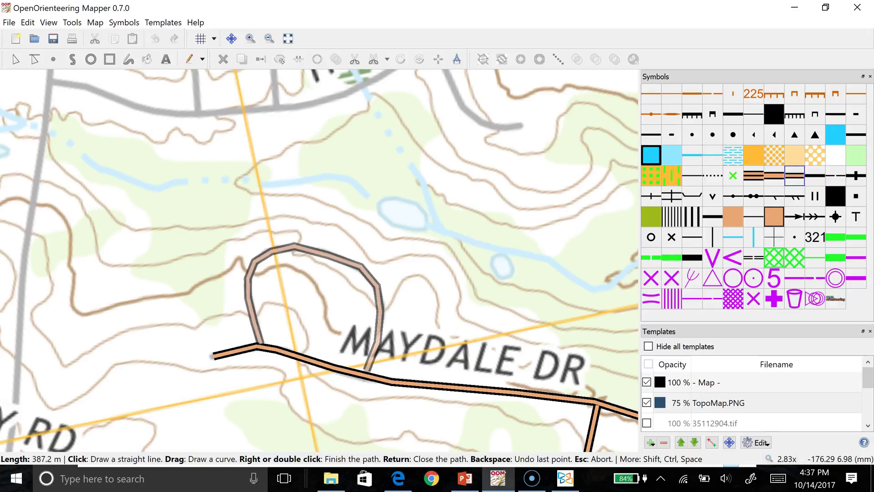
right_click(260, 344)
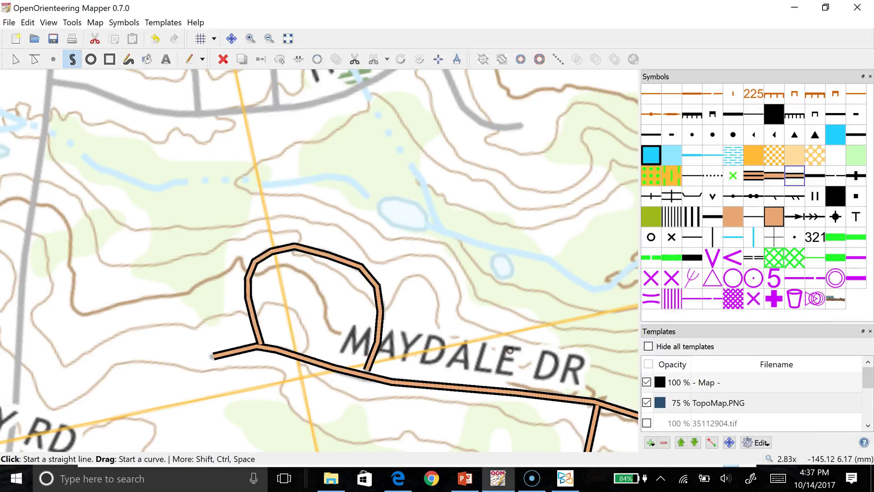
Trace the thick contour along the north side of the stream with the Index contour symbol, about 1,070 m long, ending just past the pond.
scroll(488, 338, "down", 2)
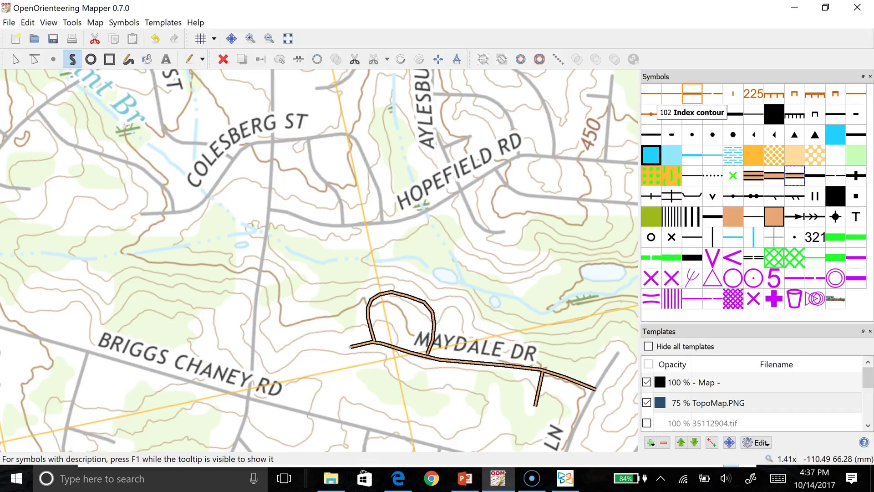
left_click(692, 94)
scroll(574, 217, "down", 3)
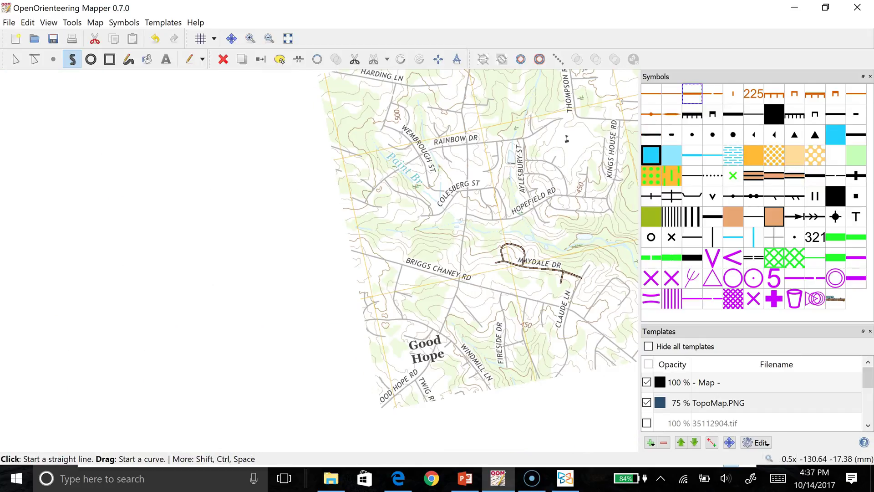
left_click(231, 38)
left_click_drag(567, 139, 268, 154)
scroll(398, 322, "up", 1)
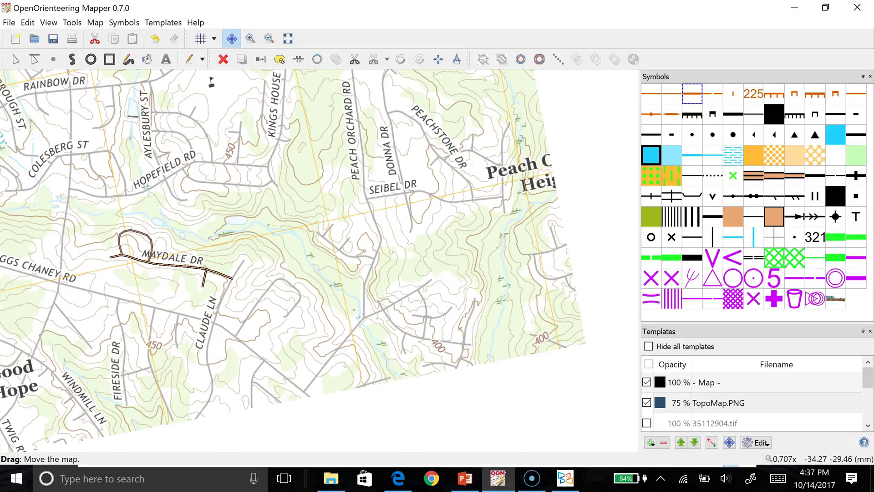
scroll(305, 265, "up", 2)
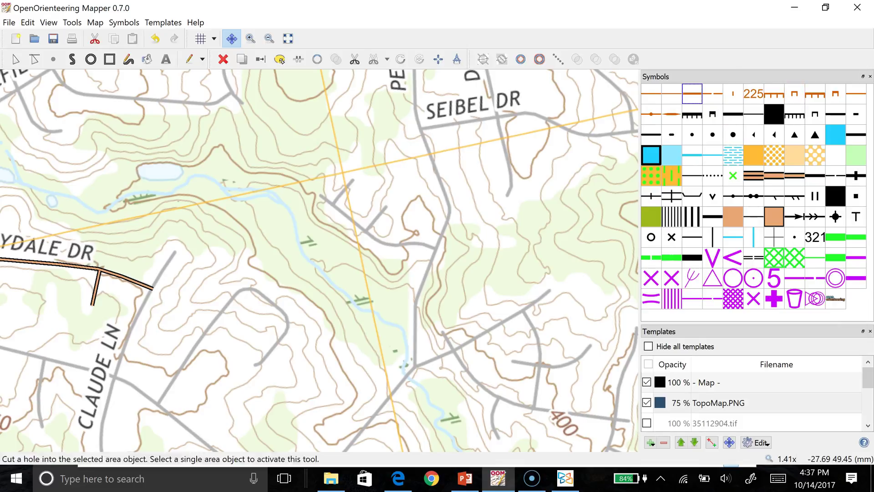
left_click(72, 60)
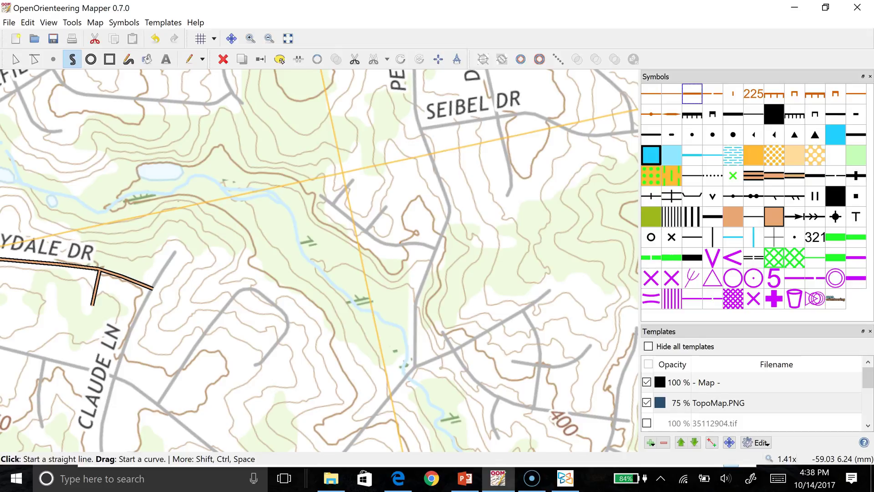
left_click(153, 287)
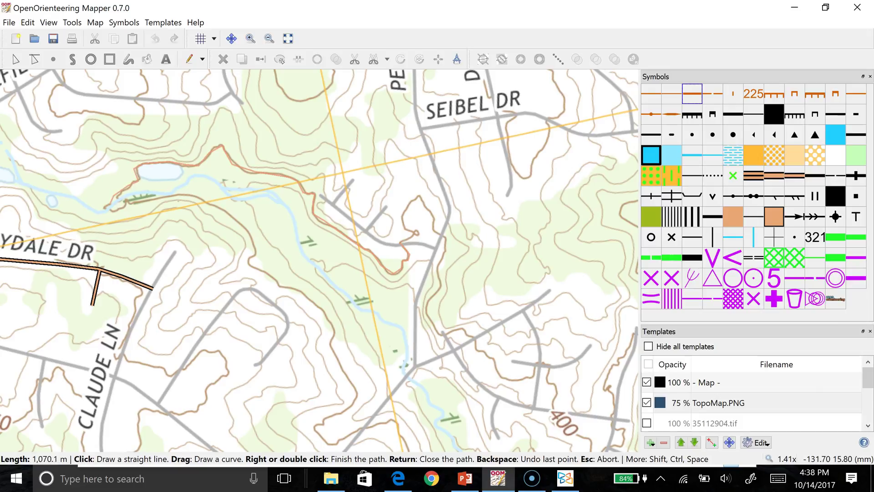
right_click(105, 208)
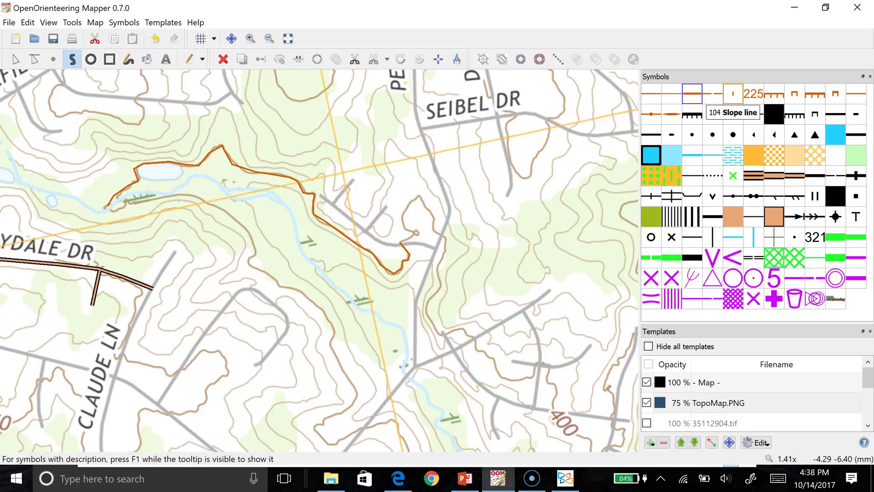
Label the streamside index contour 400, and trace and label the 450 index contour beside Hopefield Rd.
left_click(753, 93)
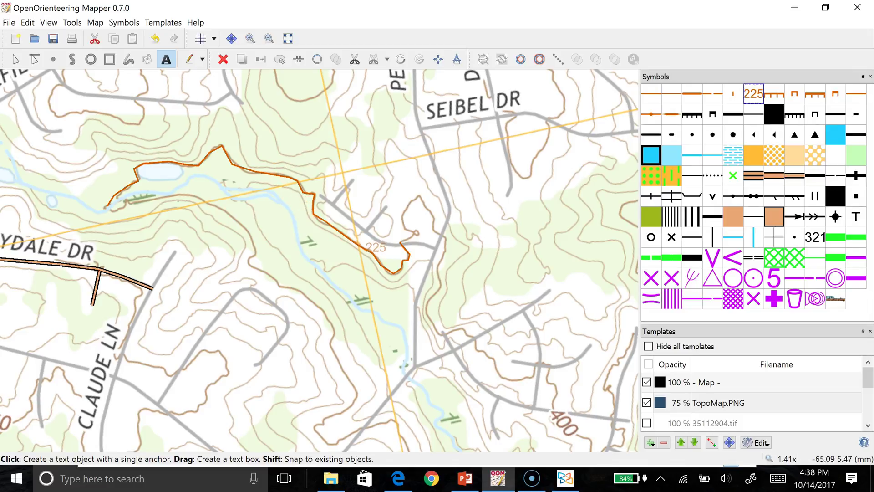
left_click(376, 248)
type("400")
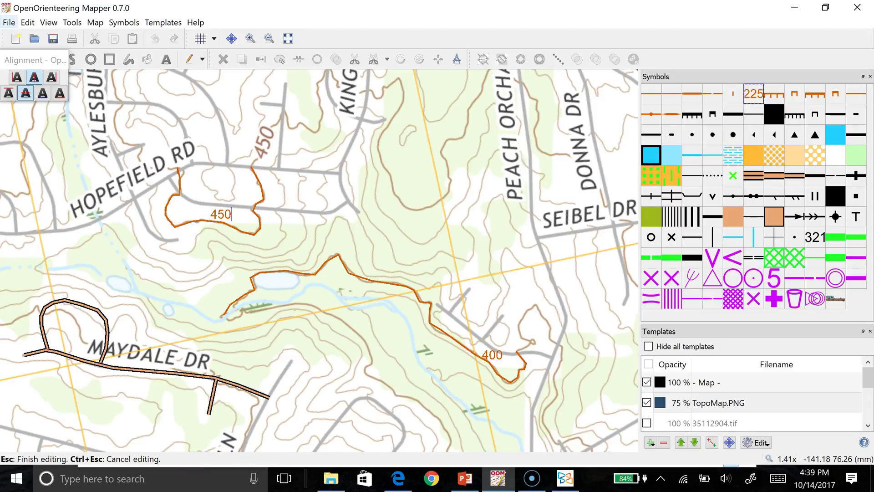
key("Escape")
Trace the neighbouring regular contour just outside the 450 index contour with the thin contour line symbol.
left_click(651, 94)
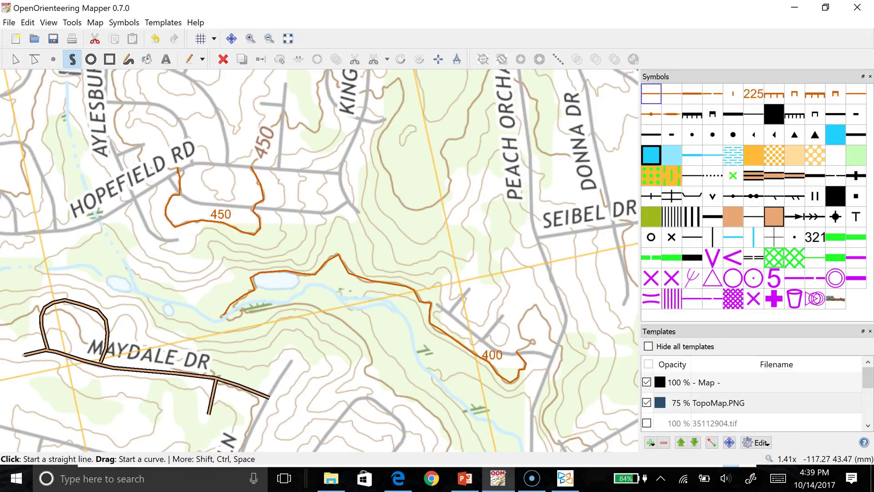
left_click(283, 203)
left_click(275, 211)
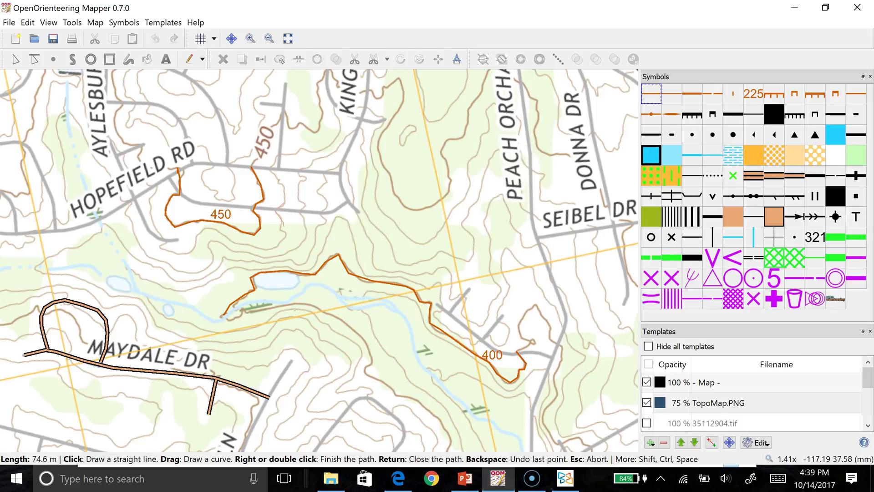
left_click(286, 237)
left_click(160, 246)
right_click(151, 214)
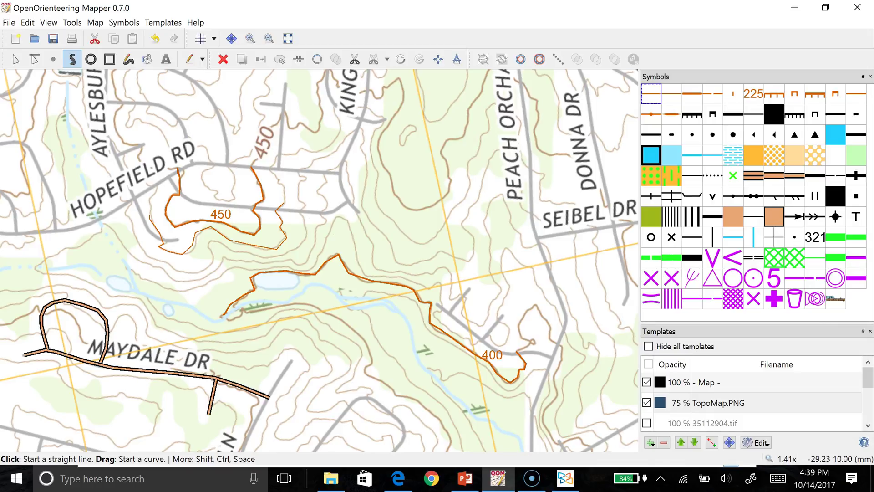
Show the 35112904.tif and 35112902.tif orthoimagery templates and hide the TopoMap.PNG template.
left_click_drag(868, 378, 868, 388)
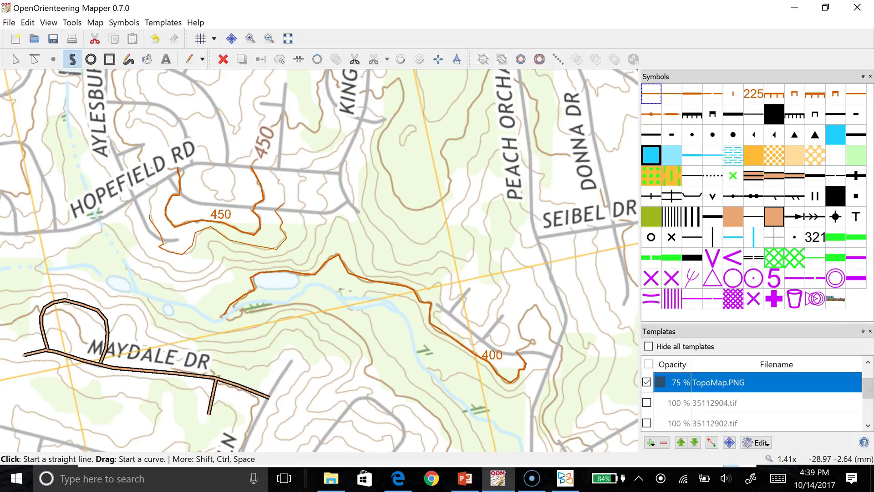
left_click(646, 403)
left_click(647, 423)
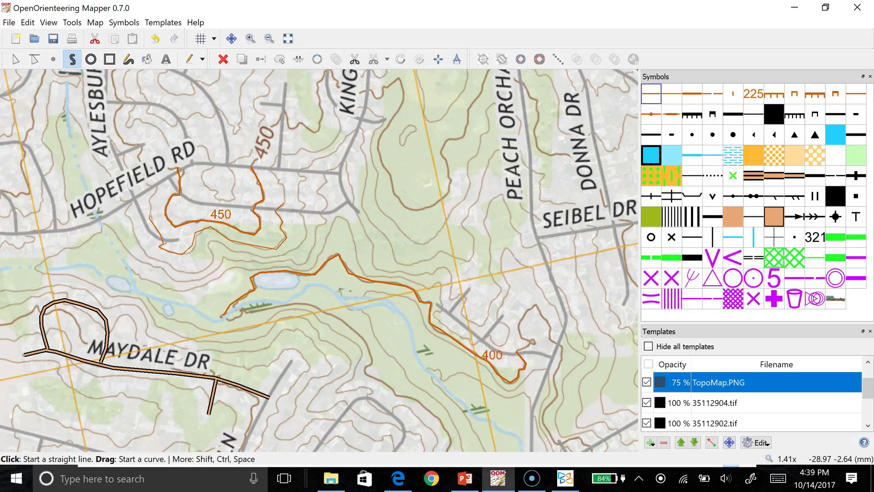
left_click(647, 382)
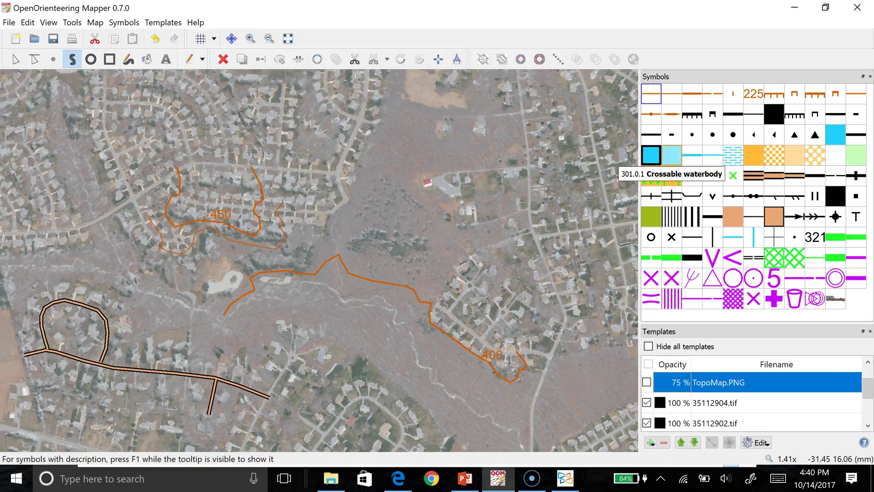
Trace the stream on the orthoimagery as a blue watercourse line about 903 m long, and outline the western pond as a closed blue water area.
left_click(693, 155)
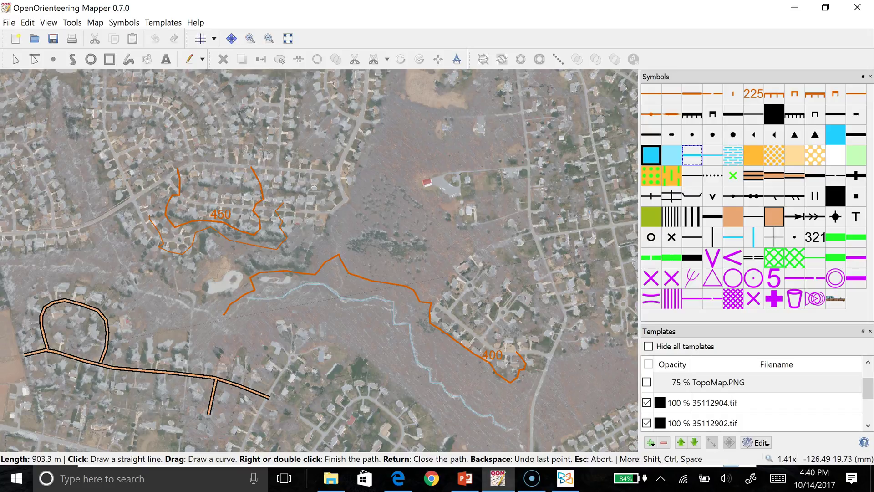
right_click(249, 298)
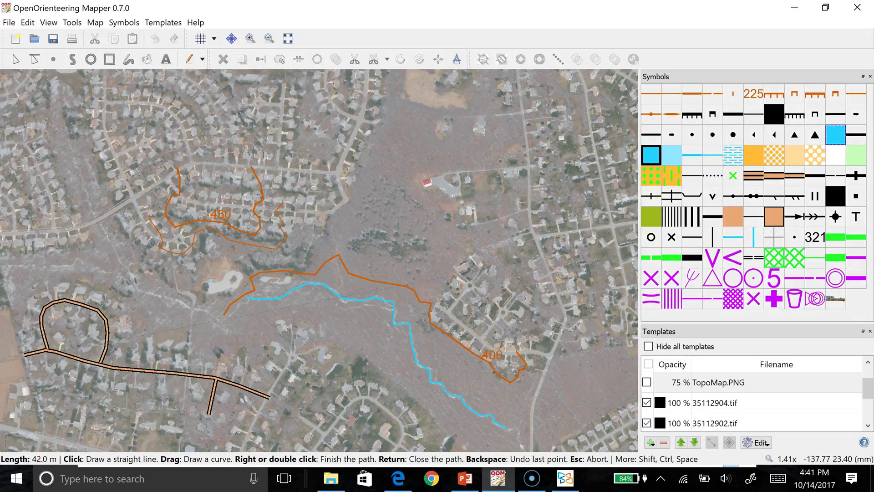
left_click(204, 284)
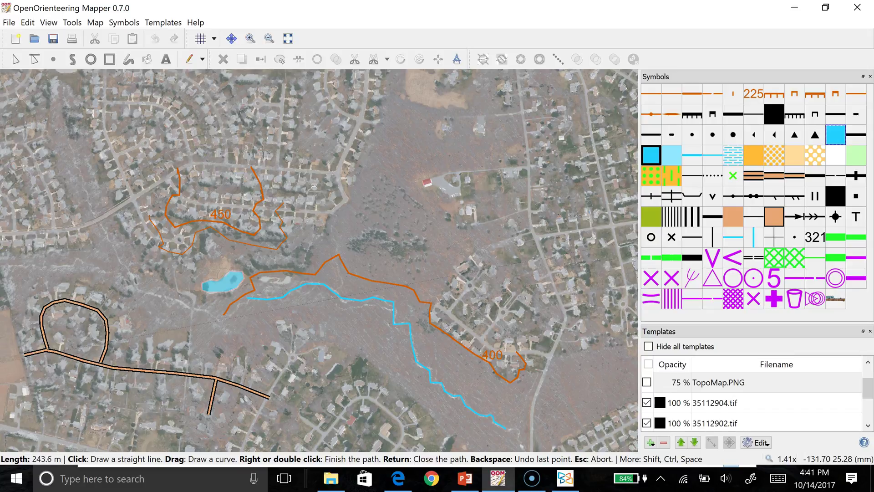
key("Return")
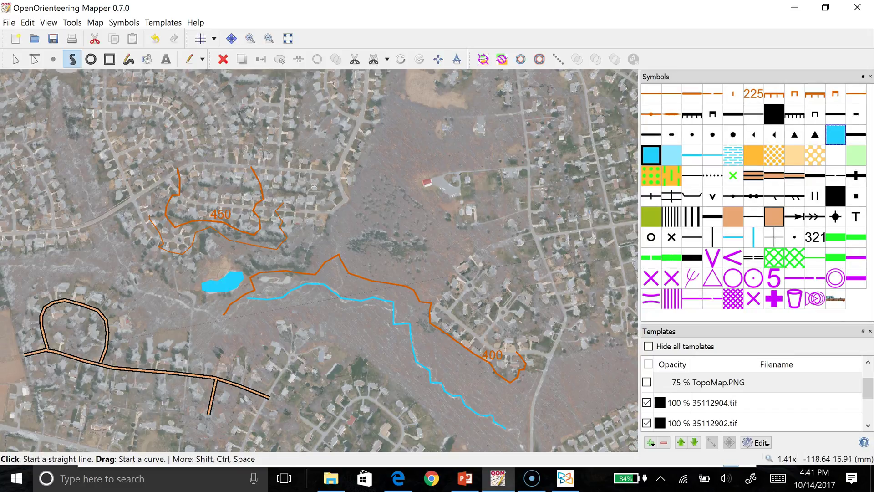
Trace the winding pond between the stream and the 400 index contour as a closed blue water area, about 243 m around.
scroll(280, 308, "up", 4)
scroll(253, 223, "up", 2)
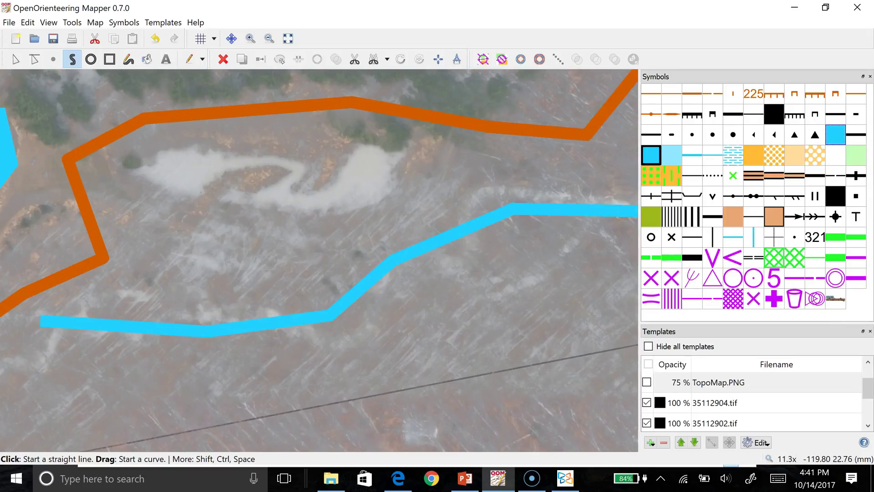
scroll(257, 231, "down", 1)
left_click(237, 208)
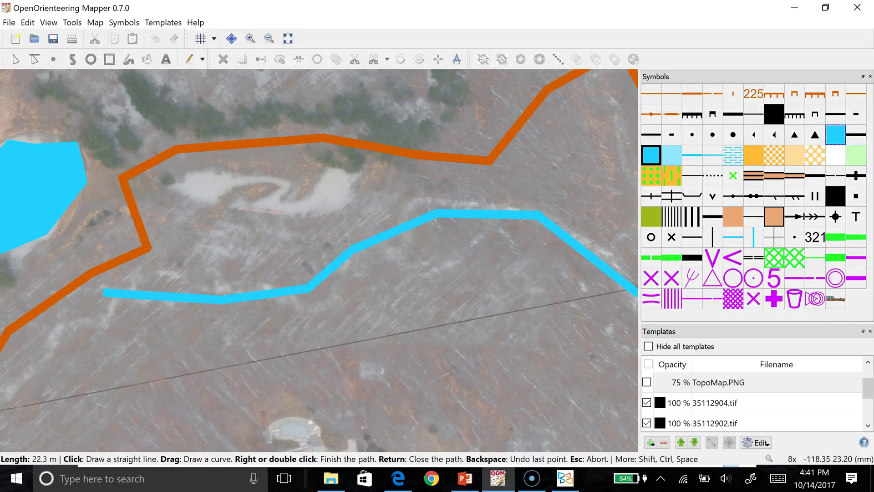
left_click(327, 213)
left_click(350, 204)
left_click(353, 179)
left_click(335, 169)
left_click(313, 199)
left_click(294, 201)
left_click(284, 200)
left_click(292, 183)
left_click(286, 175)
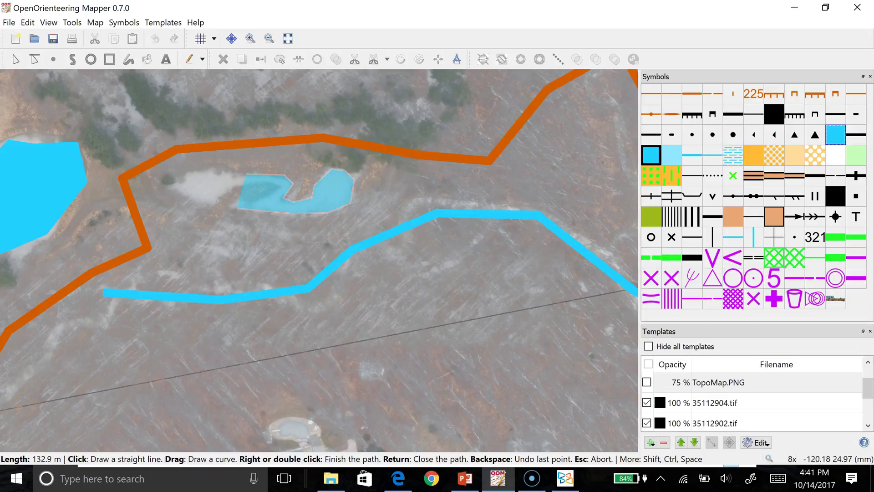
left_click(180, 172)
left_click(172, 185)
left_click(202, 206)
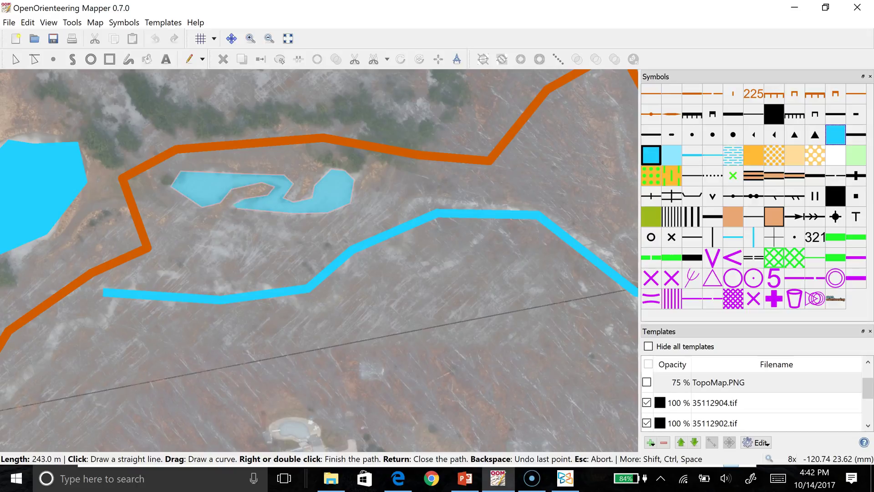
key("Return")
Outline the large house east of the looped road as a four-cornered black building area, about 104 m around.
scroll(319, 260, "down", 5)
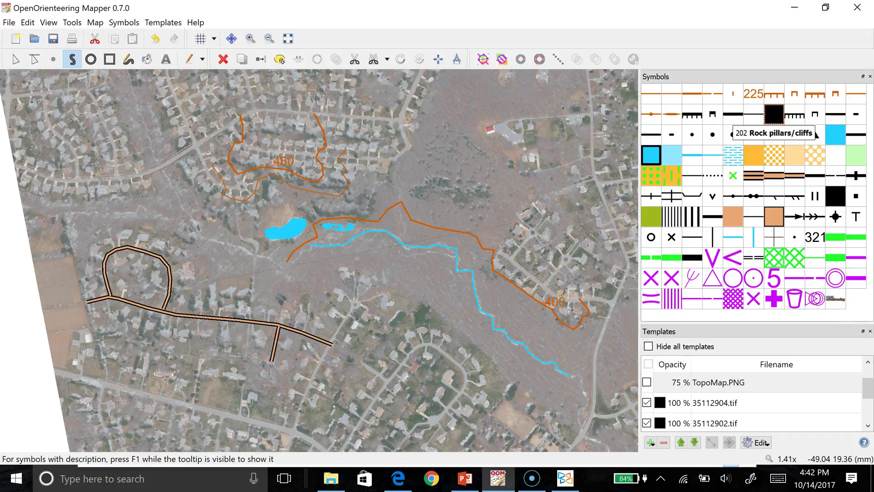
left_click(835, 200)
scroll(114, 311, "down", 2)
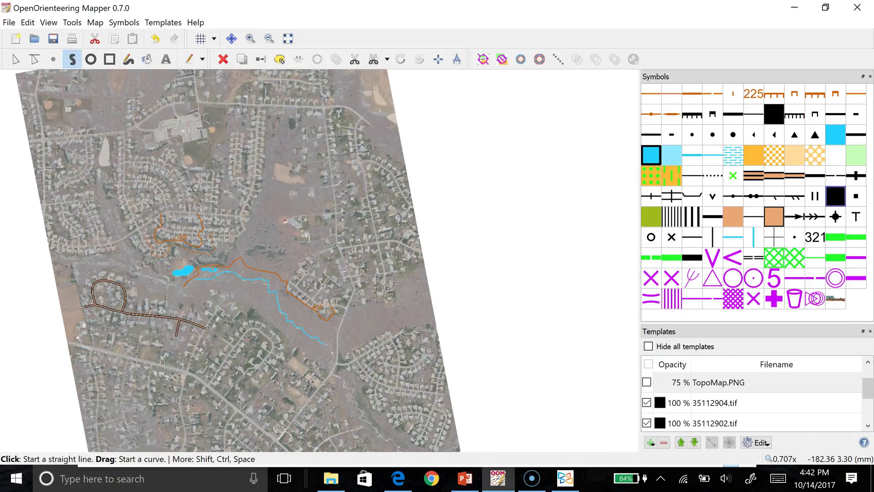
scroll(152, 308, "up", 5)
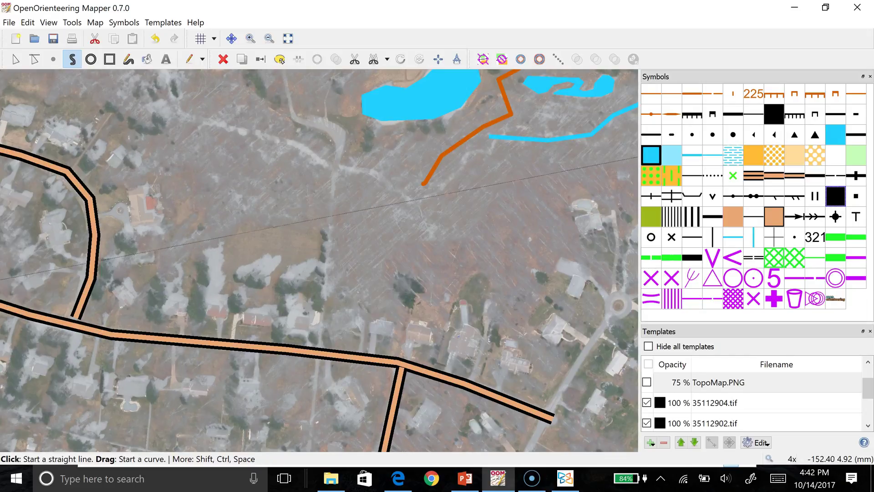
scroll(146, 216, "up", 3)
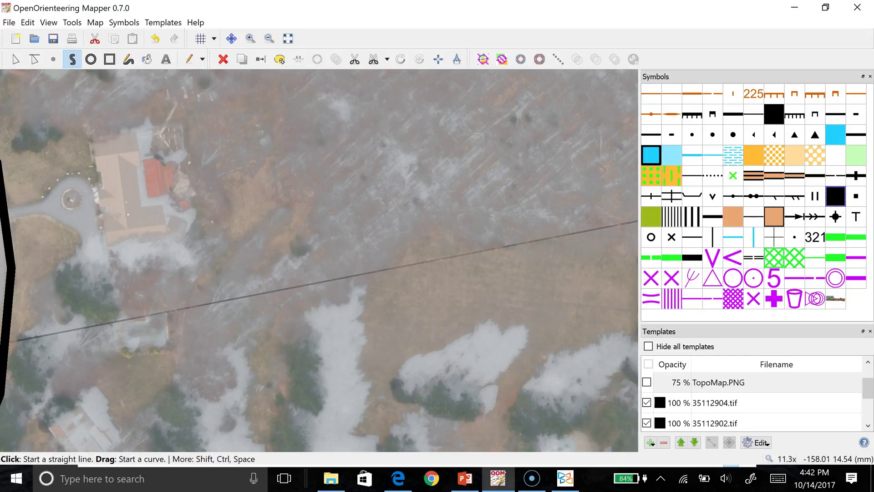
left_click(93, 140)
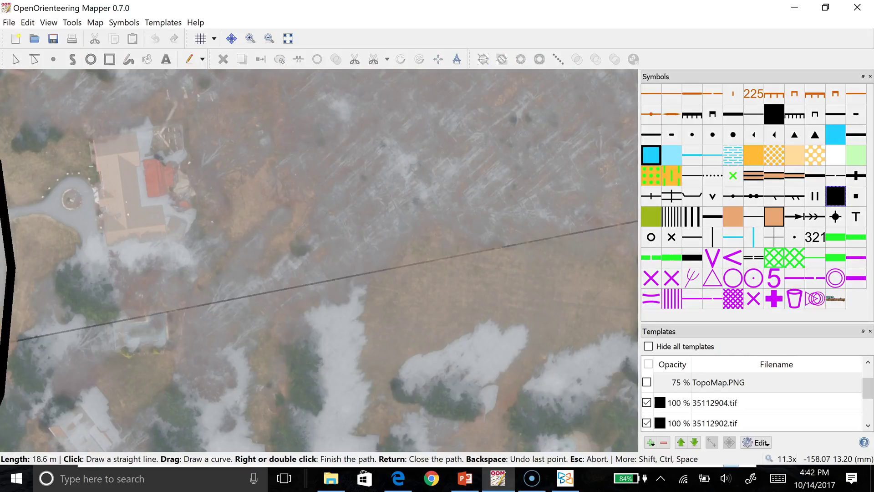
left_click(109, 245)
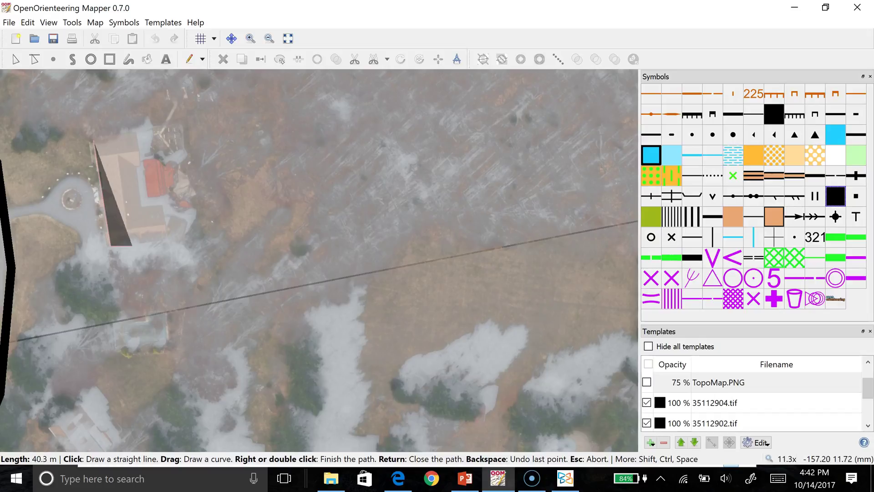
left_click(175, 237)
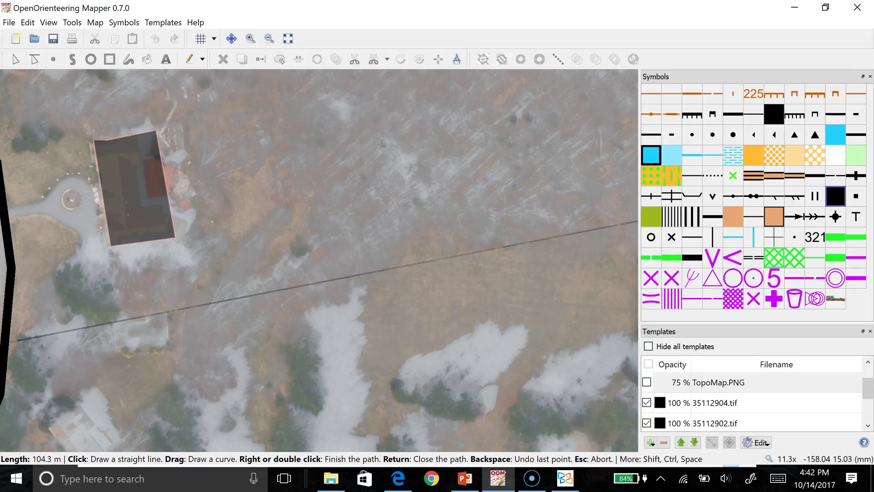
double_click(156, 131)
Hide the 35112904.tif and 35112902.tif orthoimagery templates to view only the drawn map.
scroll(141, 182, "down", 8)
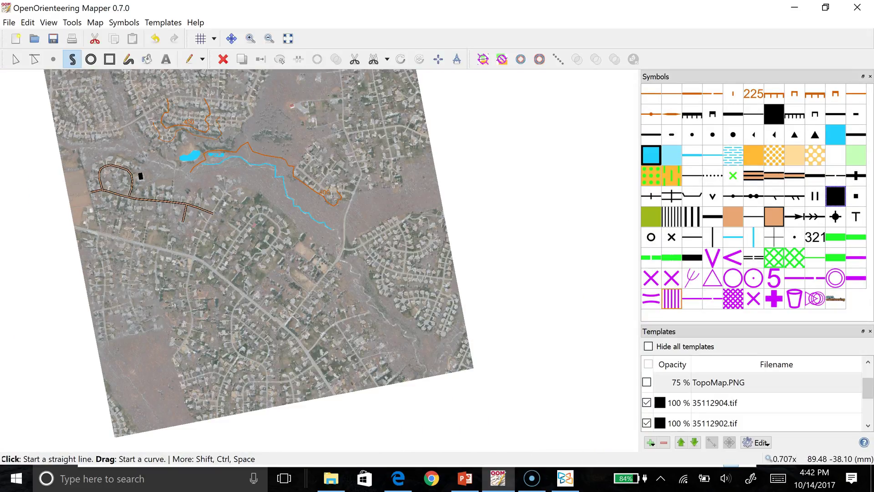
left_click(720, 382)
left_click(647, 403)
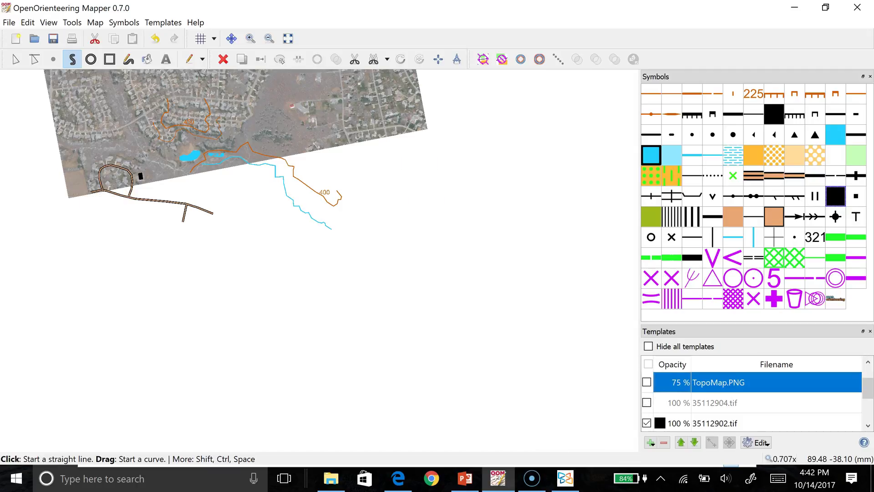
left_click(646, 423)
scroll(756, 401, "down", 1)
scroll(756, 401, "up", 2)
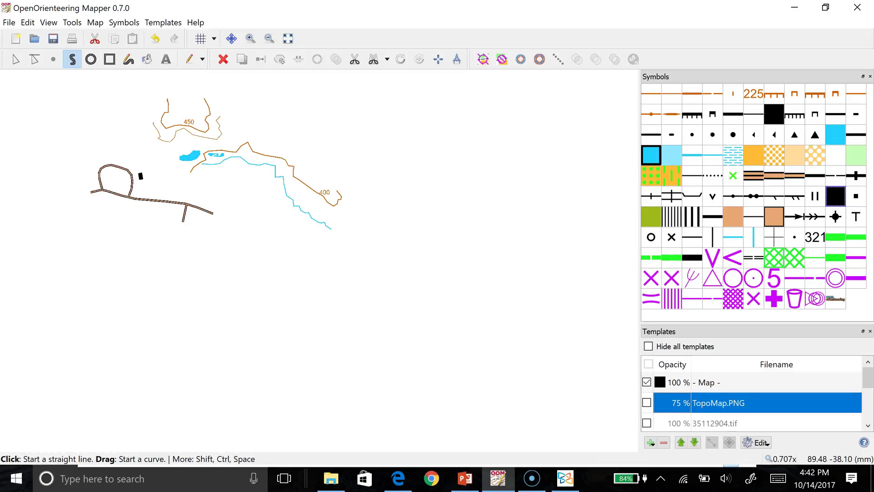
scroll(174, 148, "up", 2)
scroll(174, 148, "down", 2)
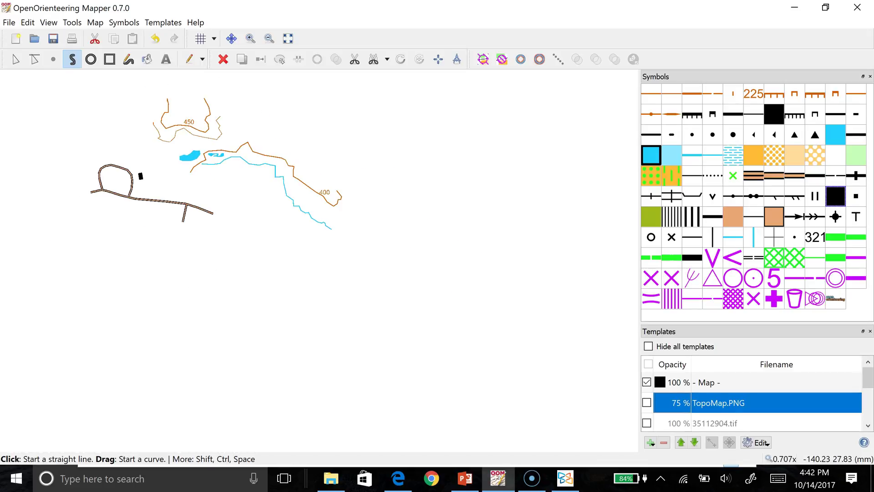